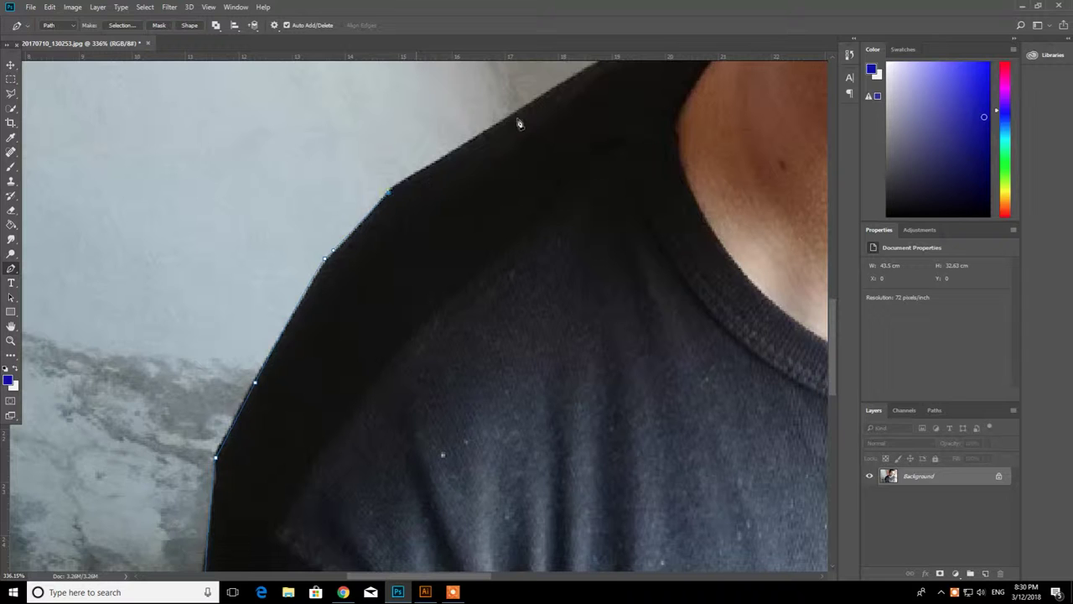
- Continue the pen path along the man's shoulder on the photo's left side and up his neck to the earlobe
drag(572, 101, 436, 335)
drag(563, 242, 574, 238)
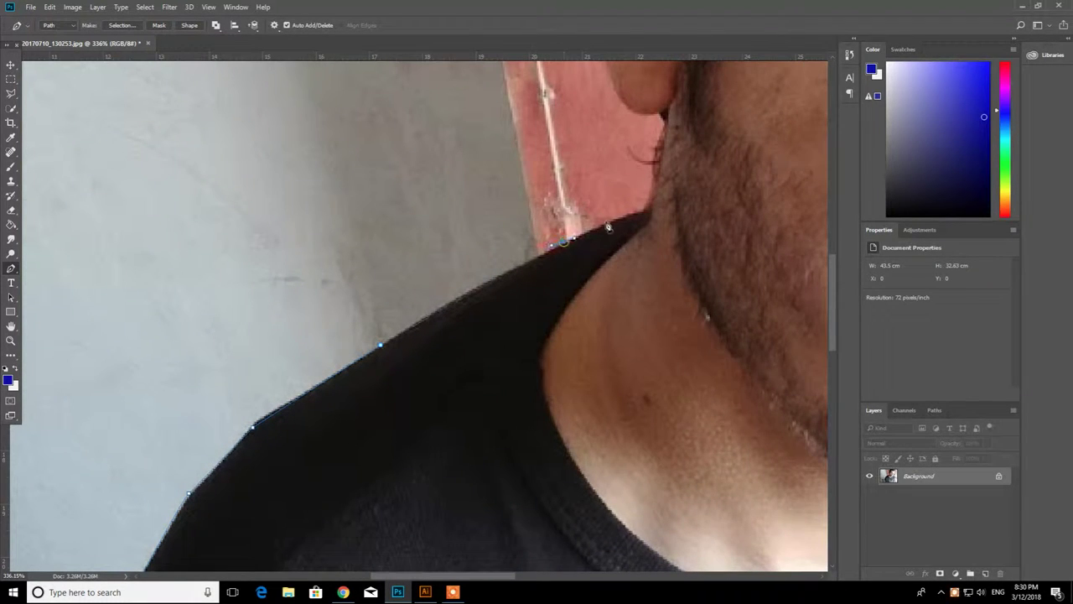
click(651, 203)
click(659, 148)
click(660, 124)
click(660, 114)
drag(645, 236, 522, 581)
scroll(486, 430, up, 1)
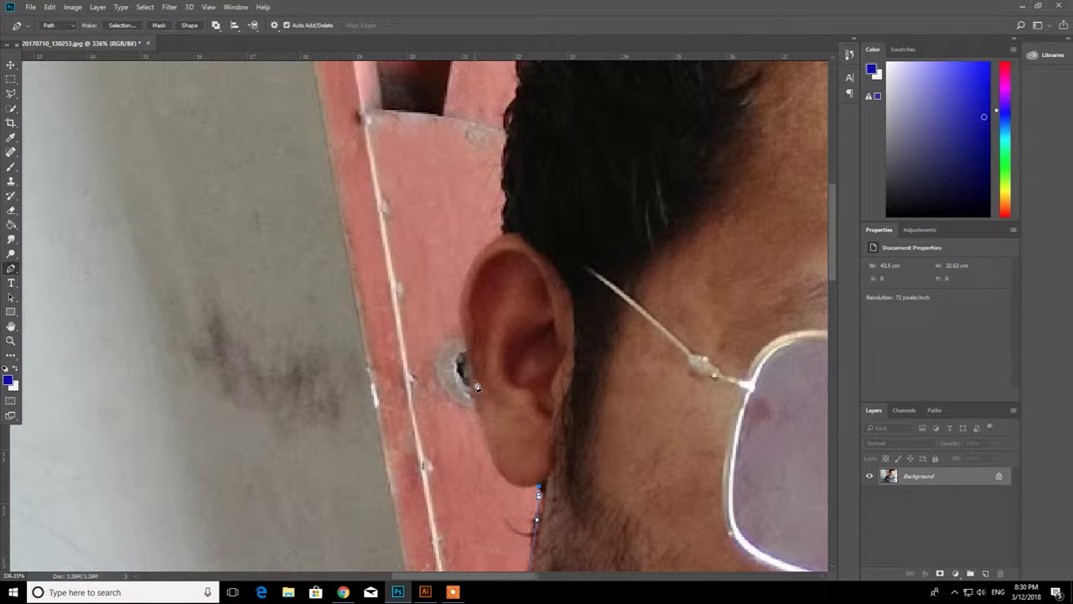
- Extend the pen path around the ear and up the hair edge to the photo's upper border
drag(474, 382, 476, 278)
click(469, 348)
drag(563, 245, 465, 553)
drag(404, 448, 425, 367)
click(435, 350)
click(448, 334)
click(486, 247)
click(507, 200)
scroll(165, 469, down, 5)
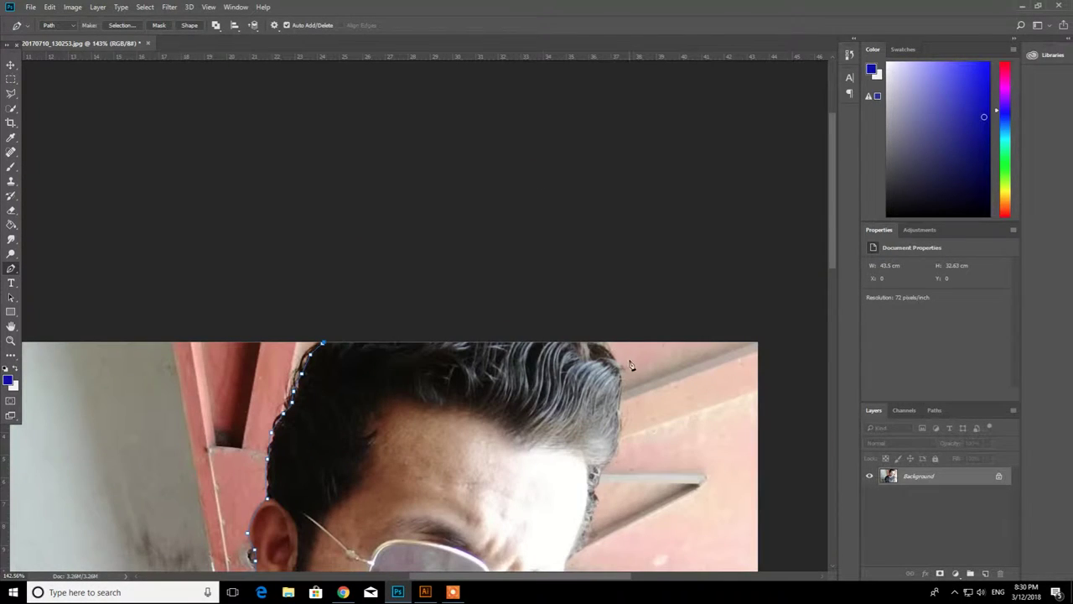
- Trace the pen path across the top of the hair and down its far side to the forehead above the sunglasses
scroll(646, 400, up, 6)
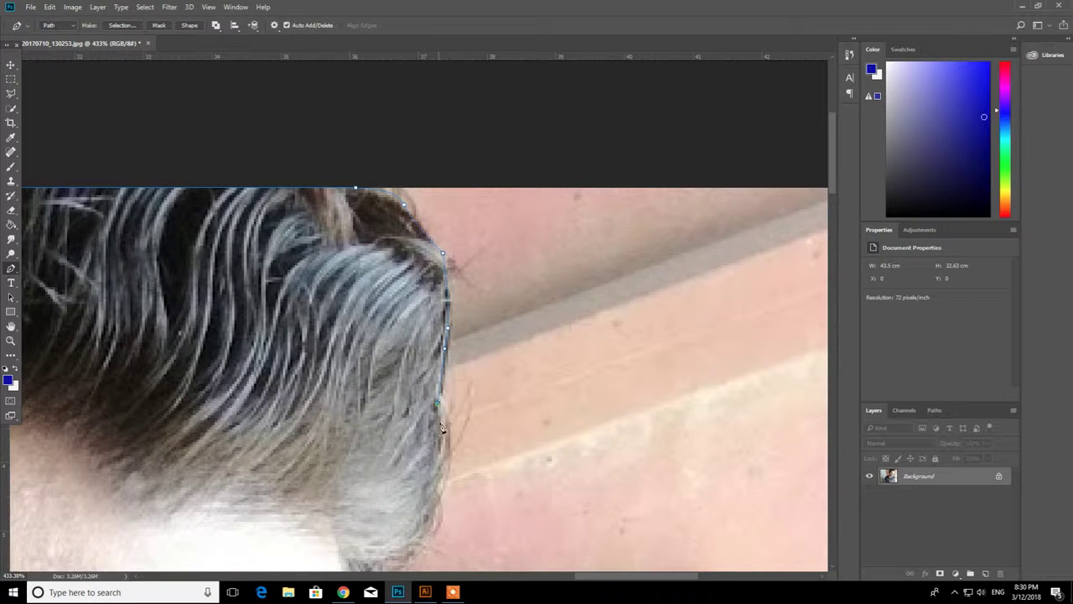
drag(447, 474, 444, 488)
drag(426, 522, 445, 348)
drag(425, 374, 421, 390)
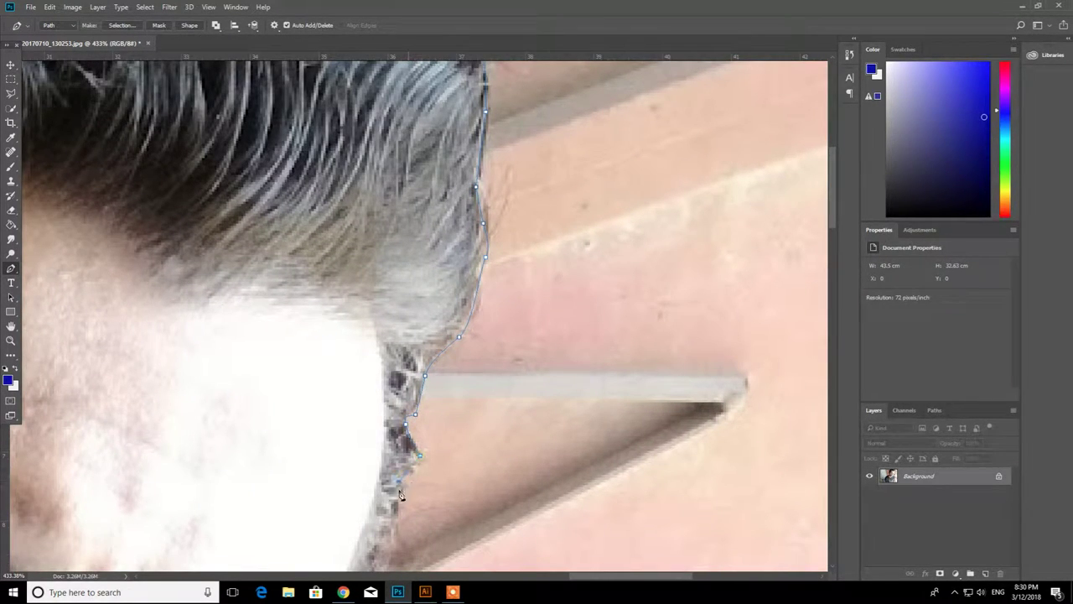
scroll(402, 377, down, 5)
click(354, 284)
click(340, 310)
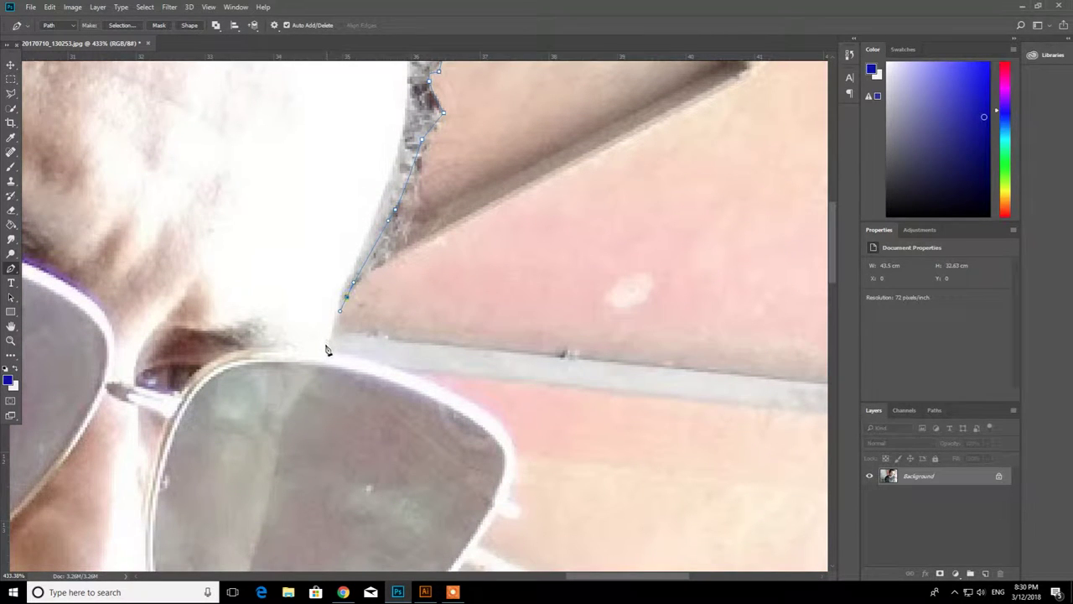
- Trace the pen path around the outer sunglasses lens and down the cheek to the shirt's shoulder
drag(506, 433, 494, 208)
drag(451, 297, 423, 337)
alt+click(452, 298)
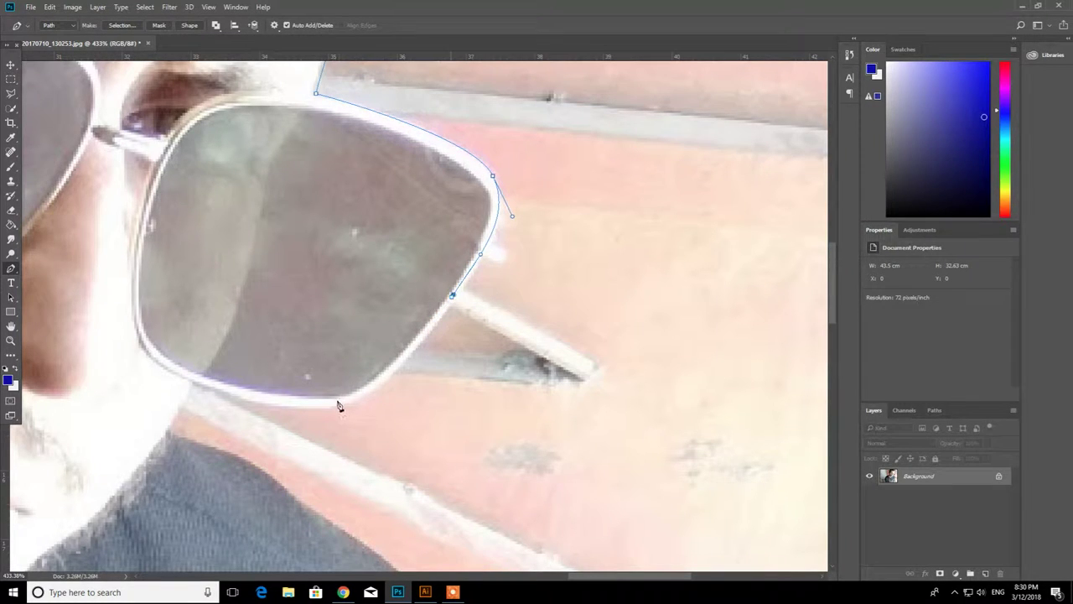
drag(344, 404, 325, 409)
alt+click(344, 403)
drag(194, 383, 170, 372)
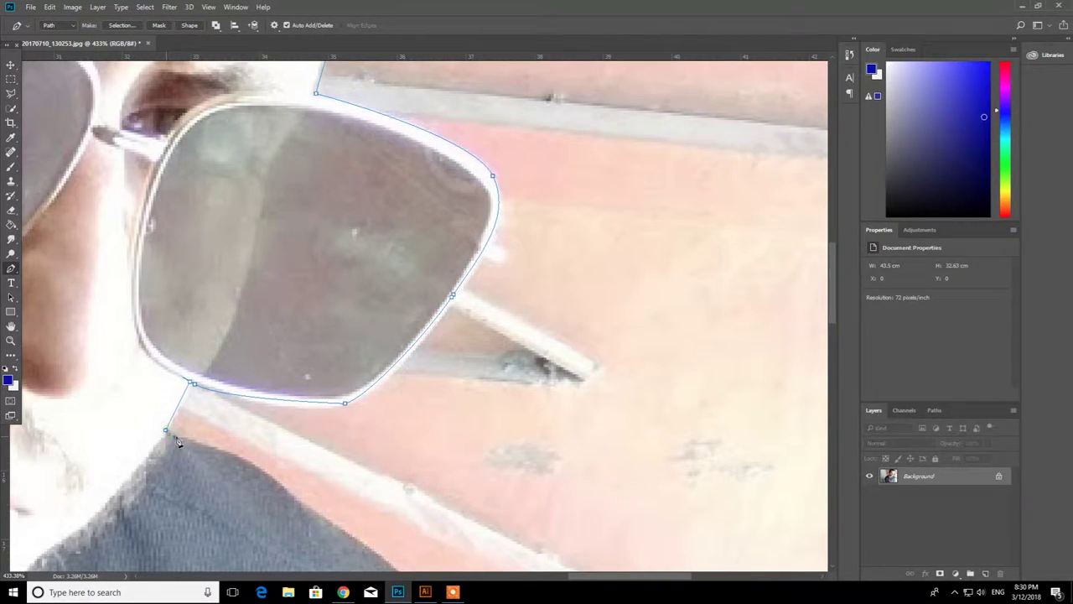
click(176, 438)
- Extend the pen path along the shirt's shoulder on the photo's right side and onto the upper sleeve
scroll(248, 231, down, 6)
scroll(323, 396, up, 3)
drag(333, 423, 363, 346)
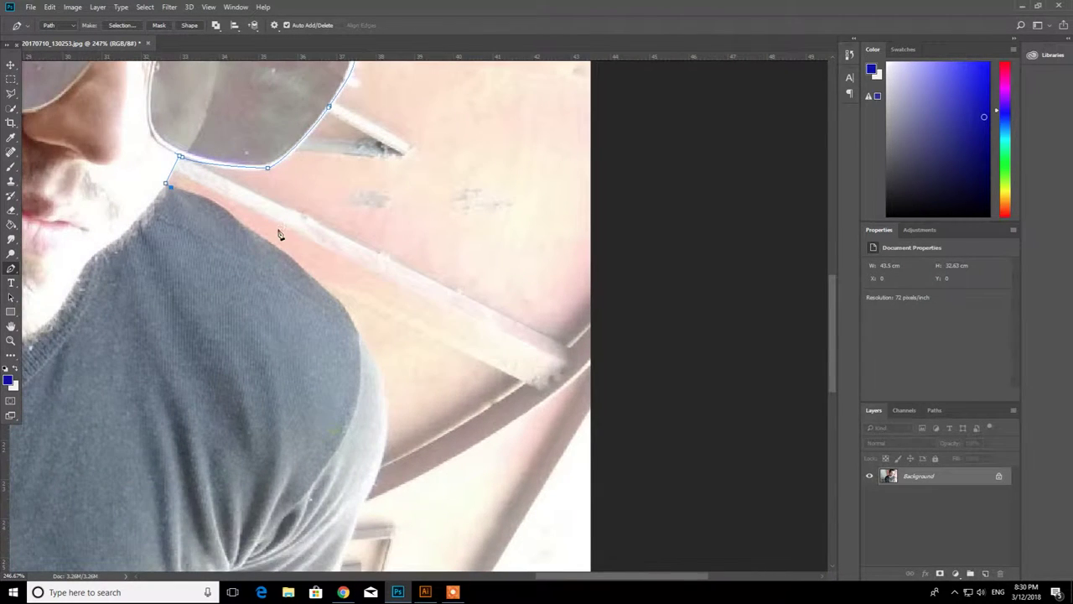
scroll(276, 222, up, 2)
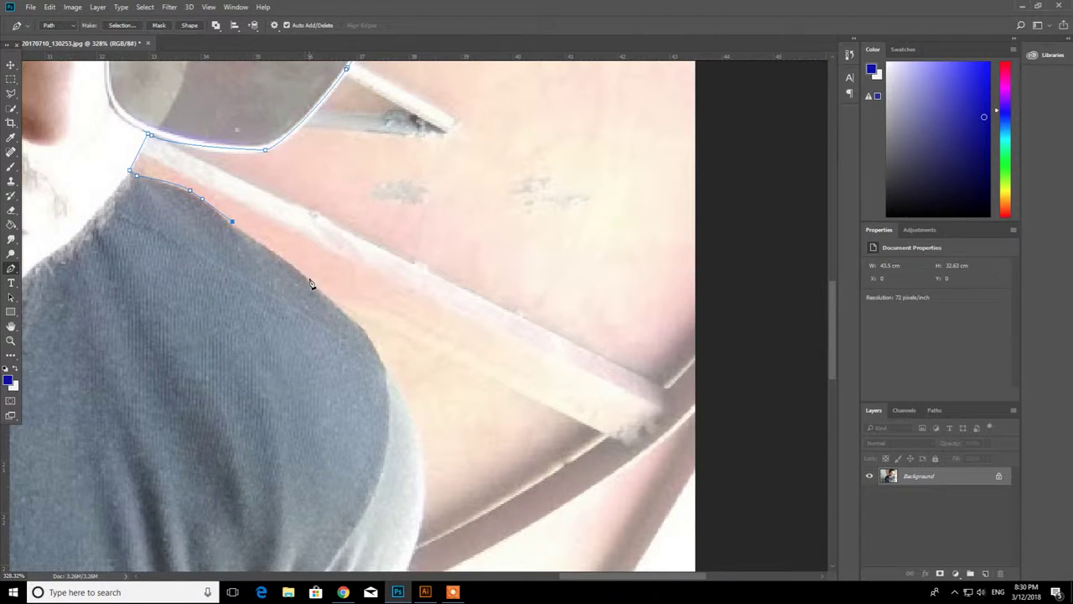
drag(399, 394, 439, 109)
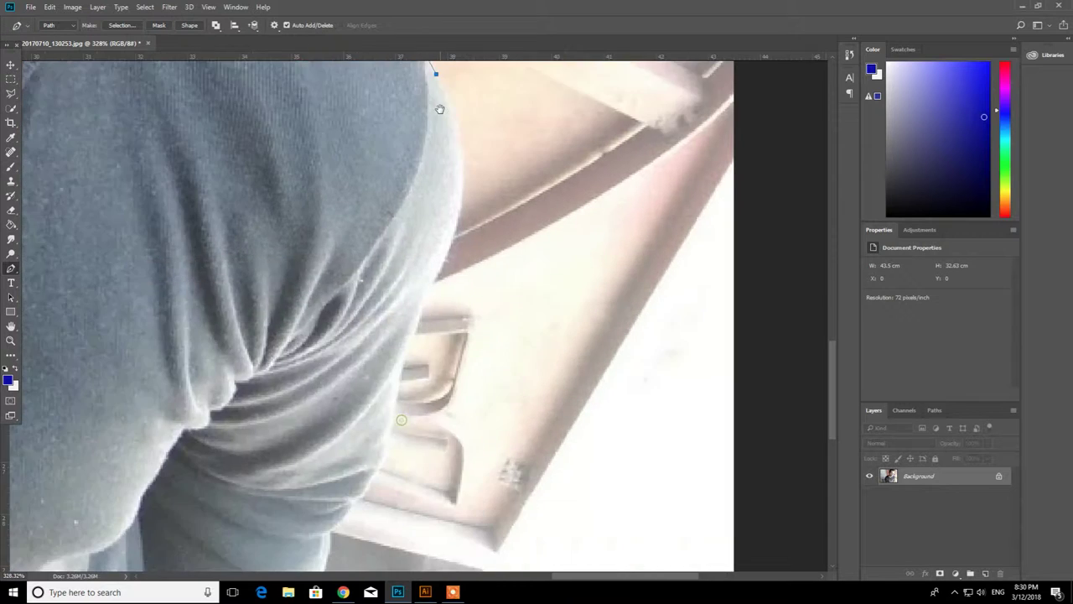
drag(477, 188, 437, 303)
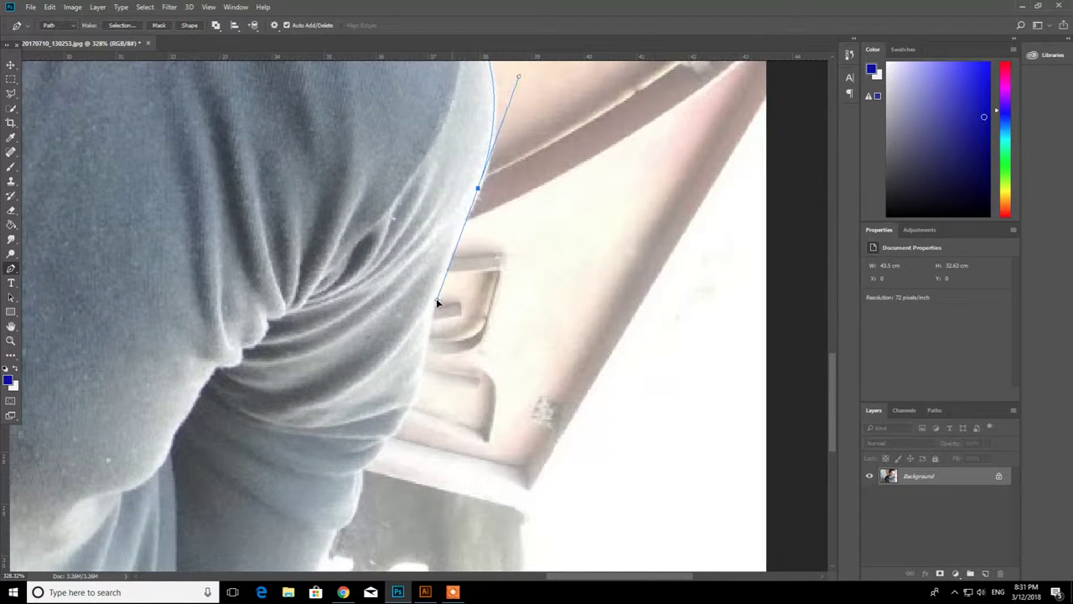
- Trace the pen path down the sleeve to the photo's lower edge and close it at the starting anchor
click(453, 256)
click(421, 376)
drag(422, 366, 400, 193)
click(389, 210)
drag(378, 232, 368, 246)
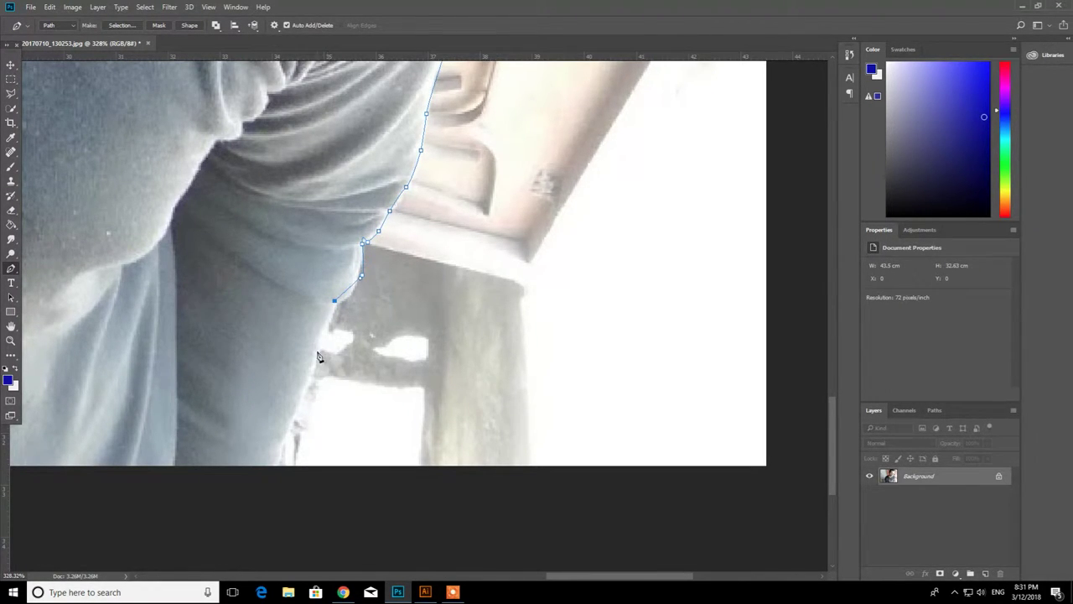
click(269, 478)
scroll(579, 391, down, 5)
scroll(112, 462, up, 5)
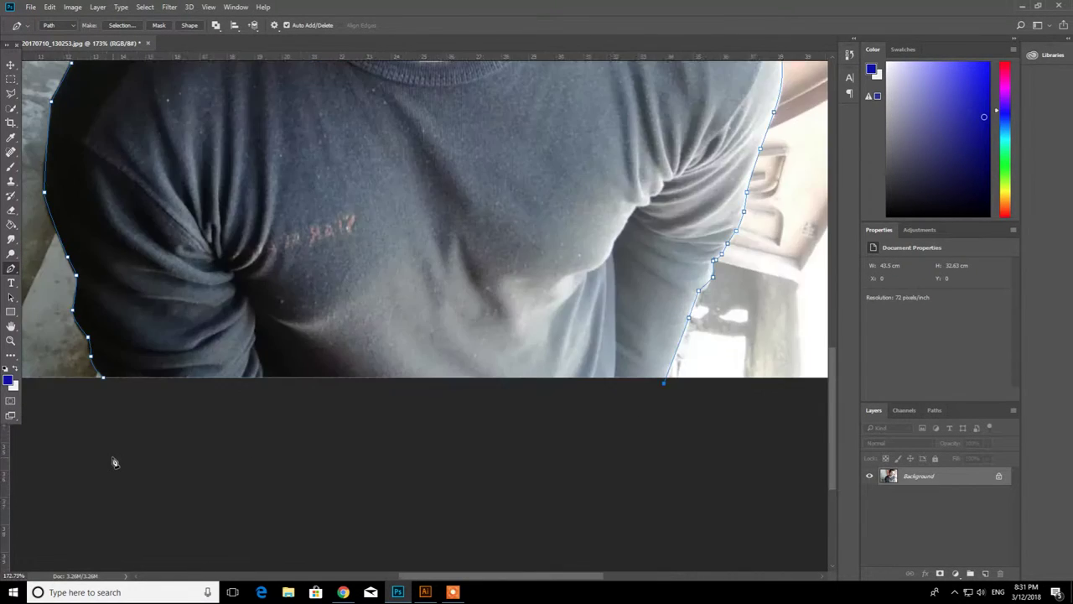
scroll(233, 378, up, 8)
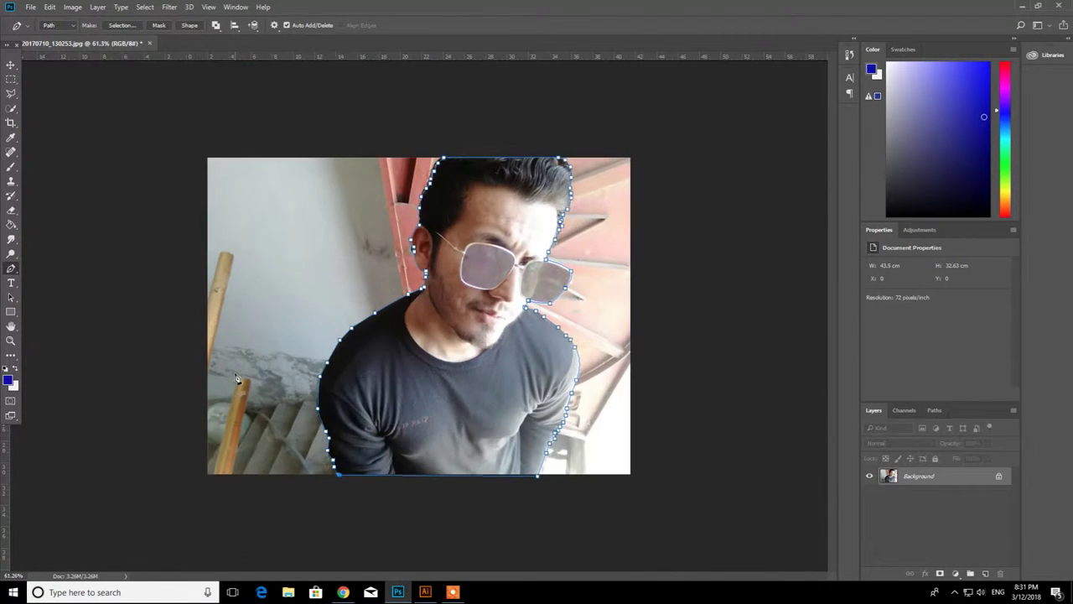
- Convert the closed path around the man into a selection
click(12, 78)
right_click(447, 229)
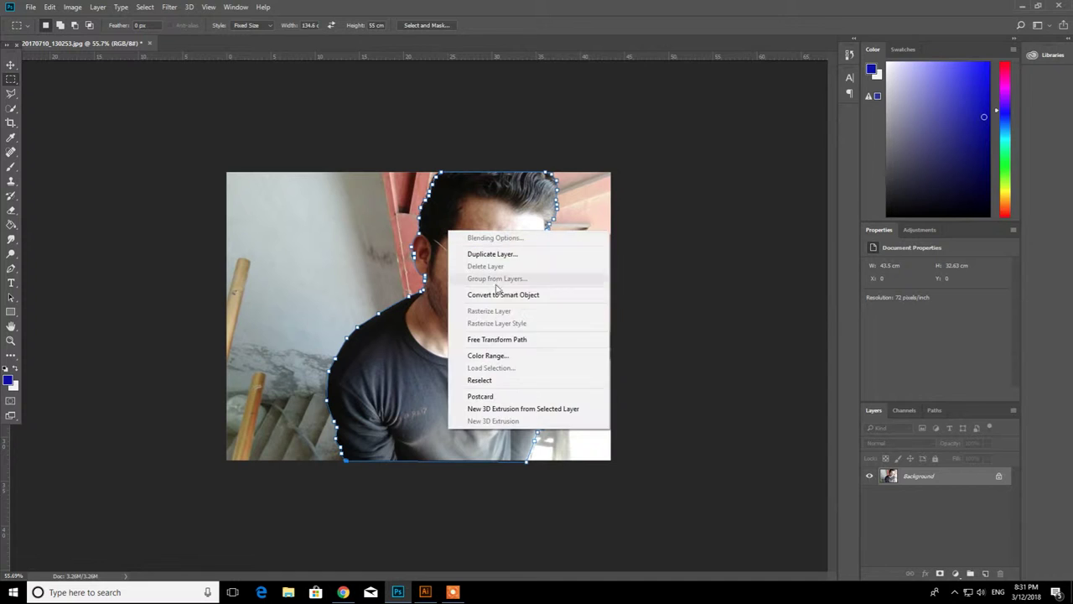
click(486, 380)
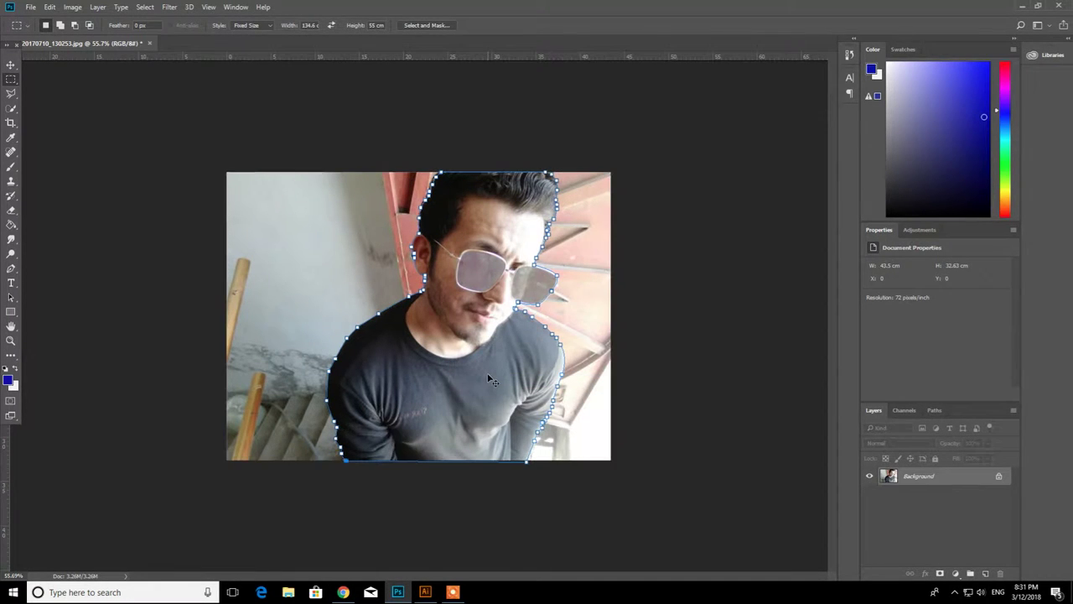
key(ctrl+Return)
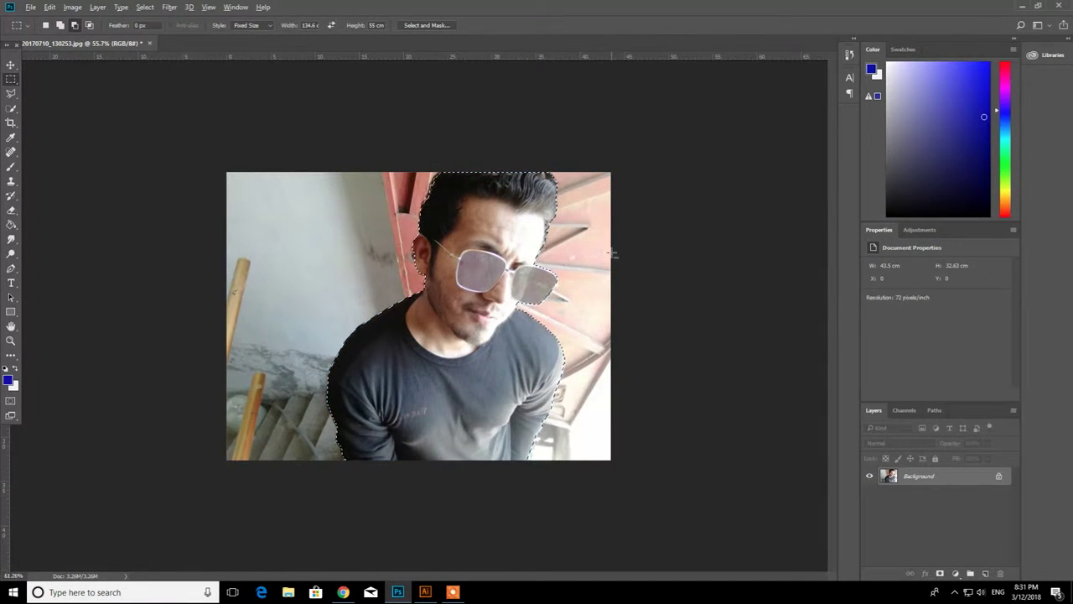
scroll(614, 254, up, 2)
- Refine the selection in Select and Mask with Smooth 55, Feather 2.2 px and Contrast 8%, output to a new layer
click(11, 108)
click(283, 28)
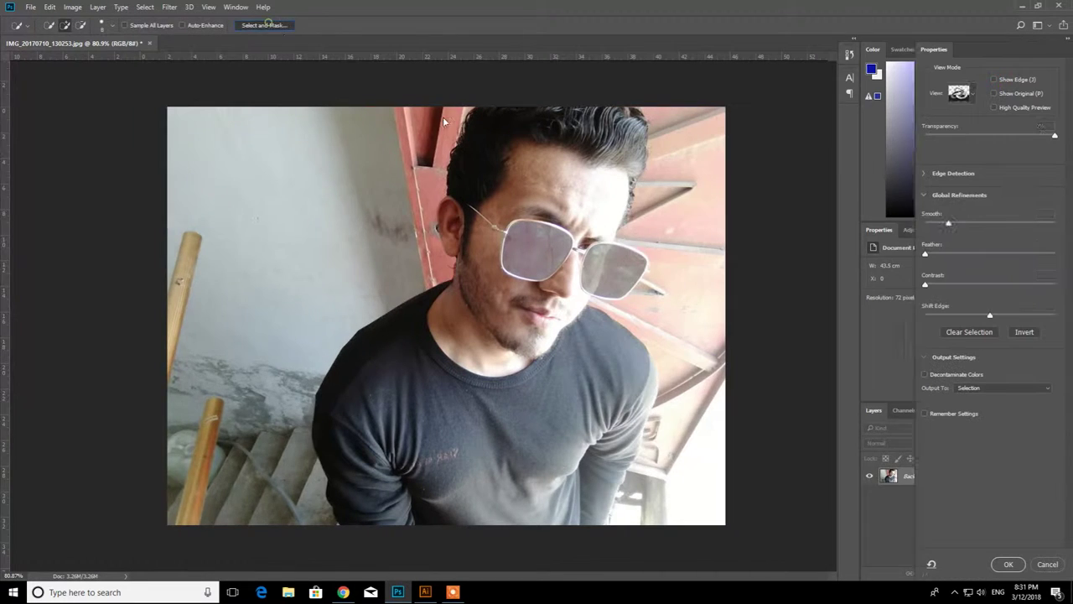
drag(936, 216, 996, 222)
drag(931, 255, 933, 288)
click(982, 387)
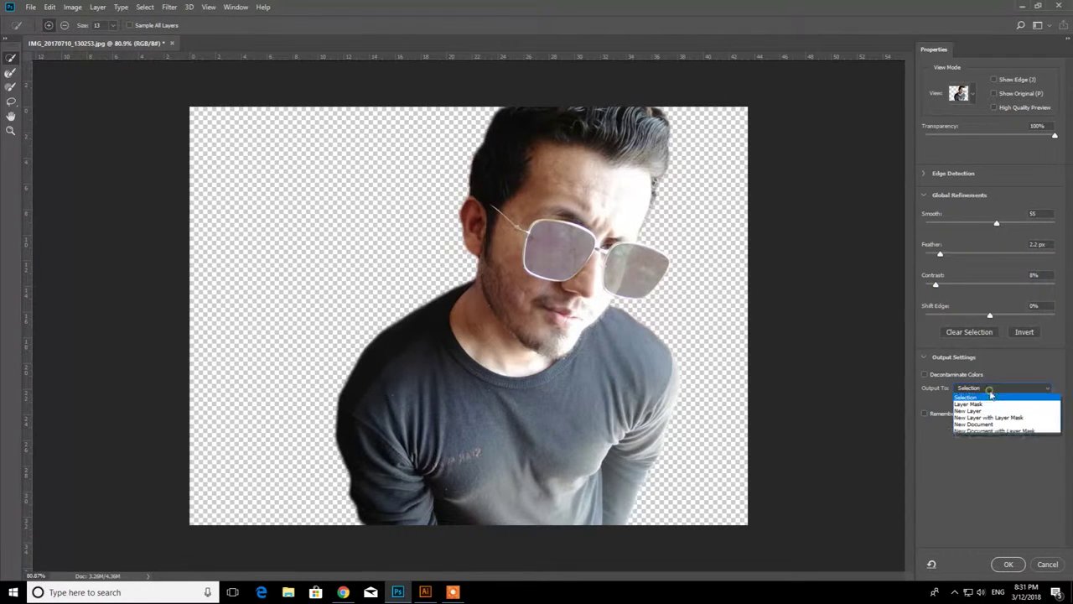
click(986, 406)
click(1002, 566)
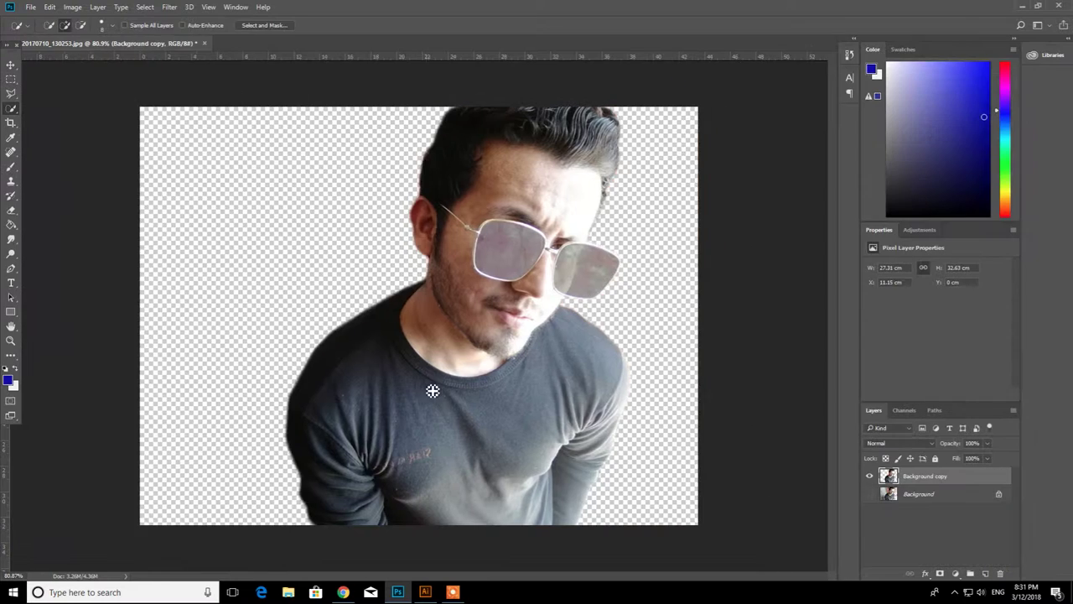
- Start a new document and set its measurement unit to centimeters
key(v)
click(31, 8)
click(41, 27)
click(30, 7)
click(38, 18)
click(746, 241)
click(746, 287)
- Create the new document with a width of 200 cm and a height of 100 cm
text(20)
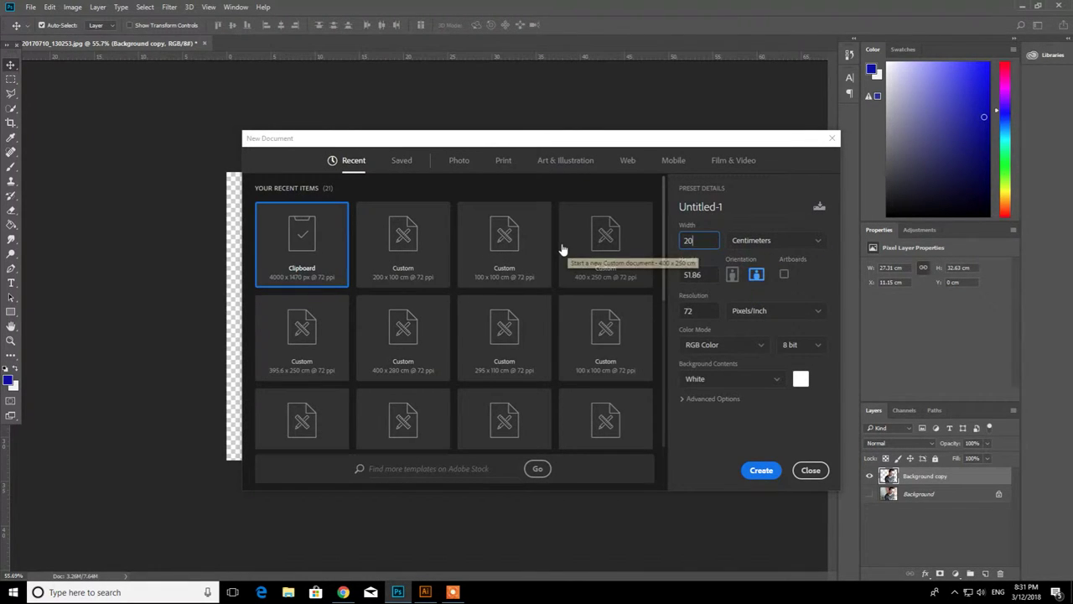
click(712, 239)
text(0)
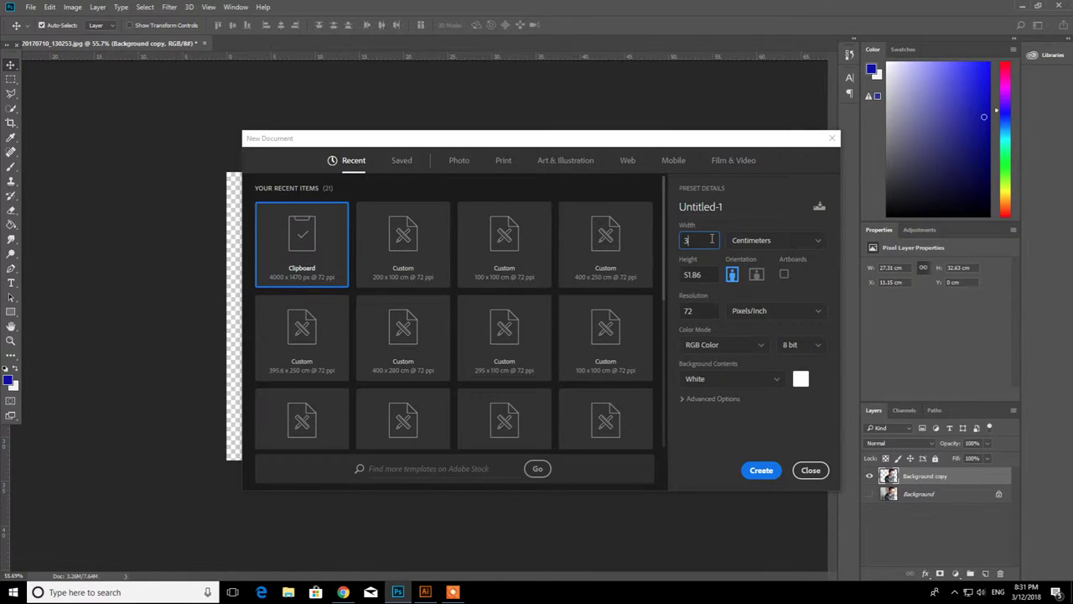
key(Tab)
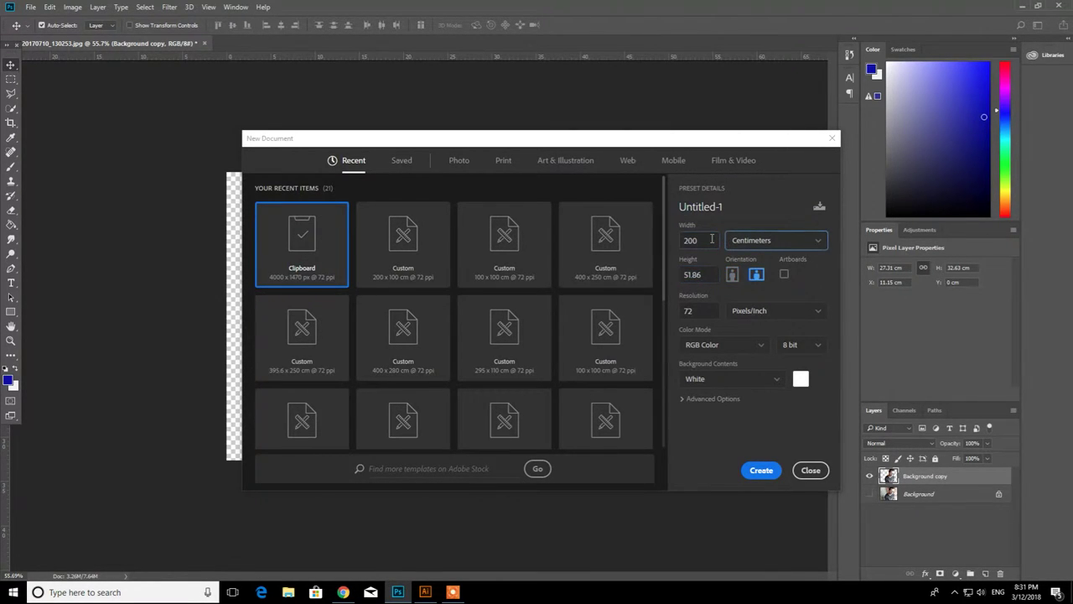
key(Tab)
key(BackSpace)
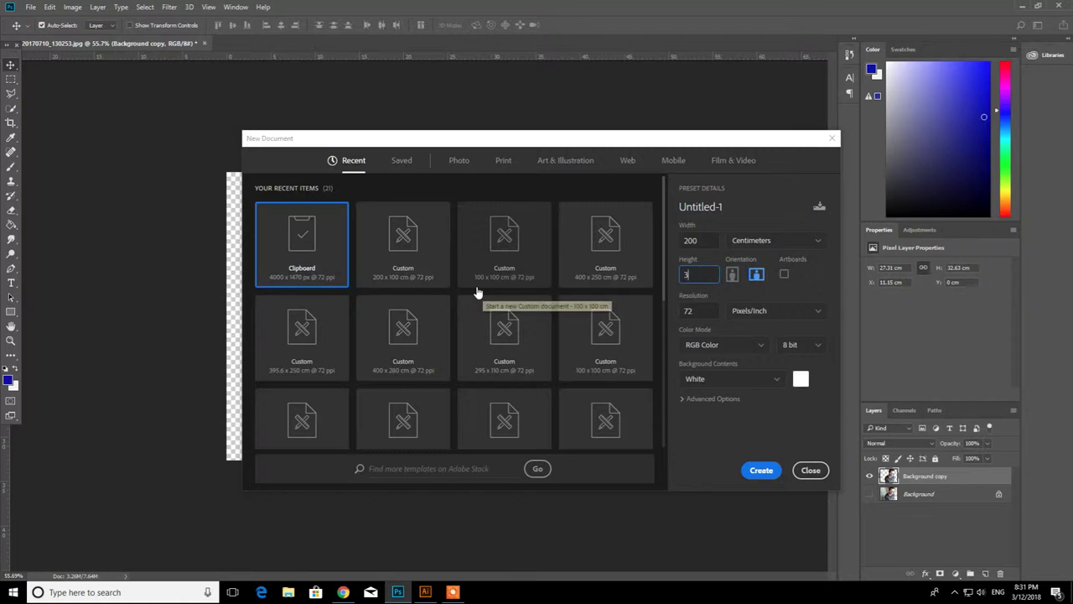
text(100)
key(Return)
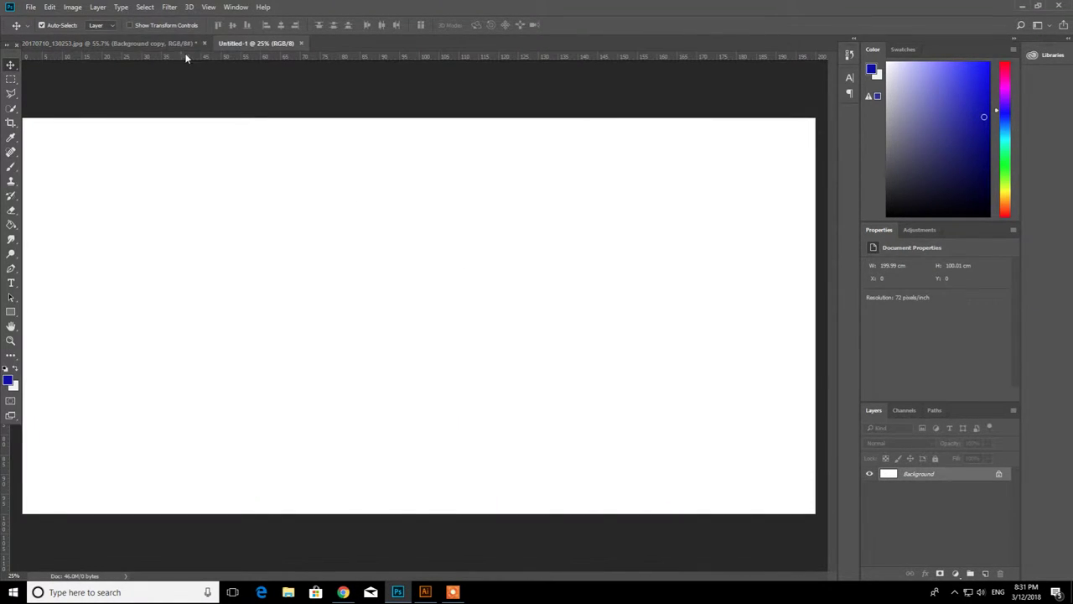
- Bring the man cut-out into the new document and scale it to about 68 cm wide and 81 cm high
click(180, 43)
drag(466, 277, 384, 409)
scroll(432, 287, down, 2)
key(ctrl+t)
drag(404, 356, 505, 237)
key(Return)
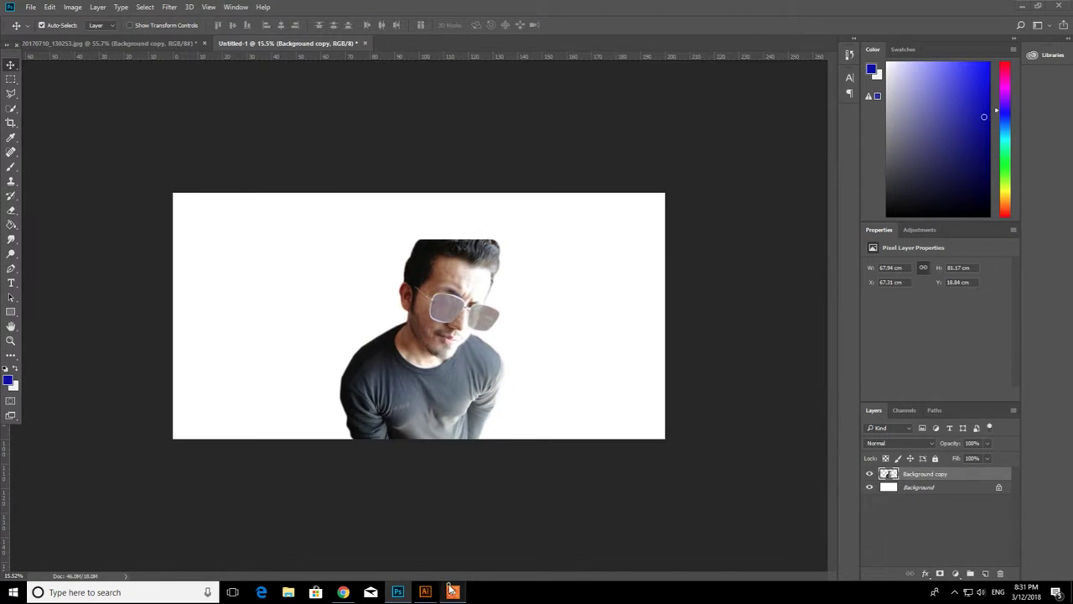
- Enlarge the man cut-out until it fills the height of the canvas
click(452, 591)
scroll(500, 308, down, 2)
scroll(499, 308, up, 4)
key(ctrl+t)
drag(519, 224, 589, 185)
key(Return)
- Switch to Illustrator and undo the earlier edits to the webinar banner artwork
click(343, 592)
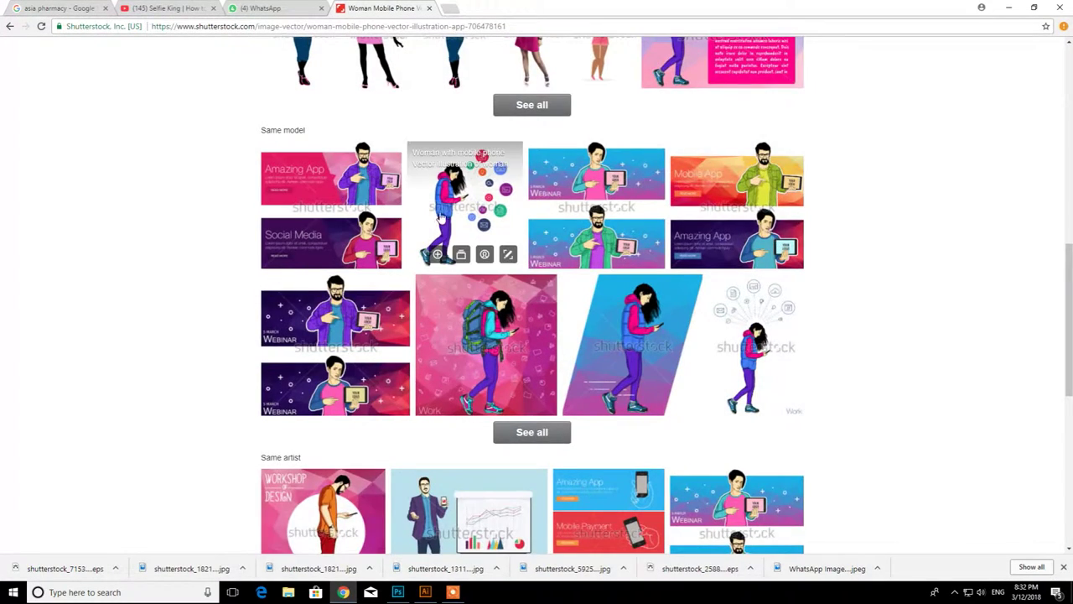
scroll(440, 216, up, 8)
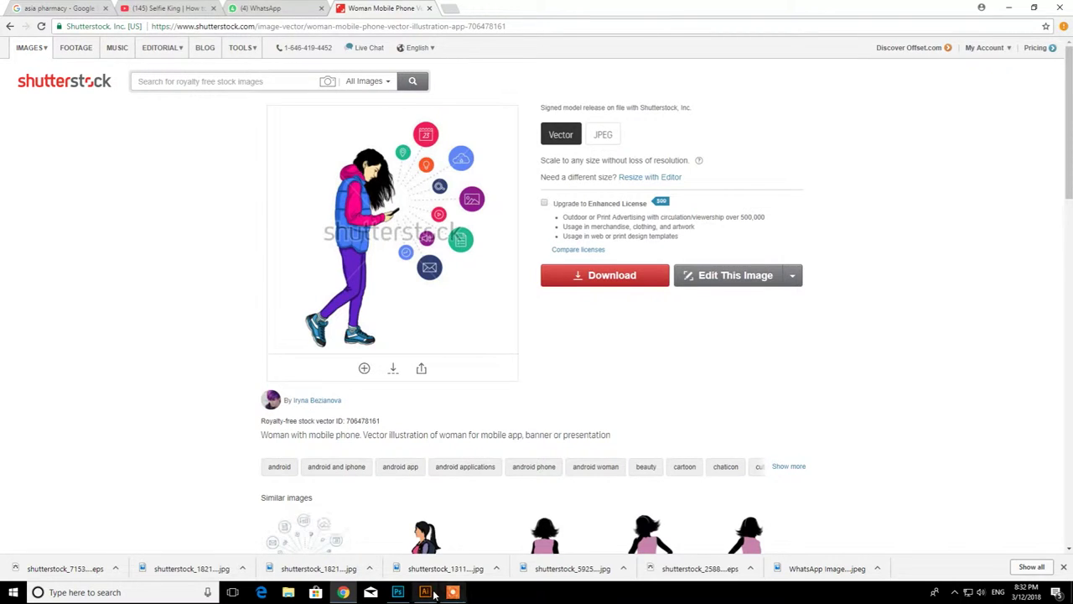
click(426, 592)
key(ctrl+v)
key(ctrl+z)
key(ctrl+z)
key(ctrl+z)
key(ctrl+z)
key(ctrl+z)
key(ctrl+z)
key(ctrl+z)
click(100, 166)
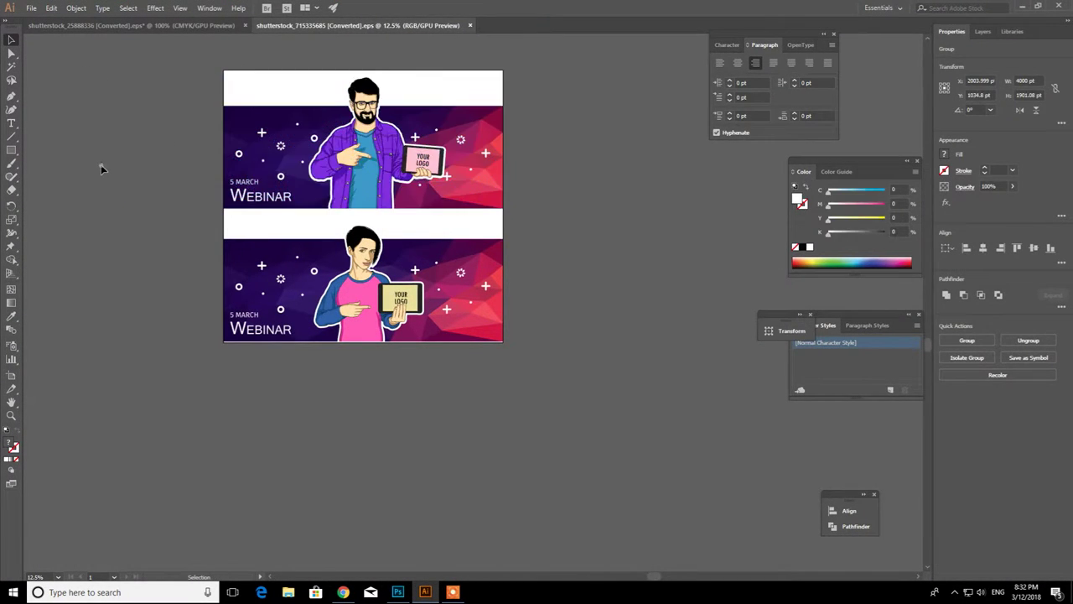
- Ungroup the upper webinar banner and clear the bearded man illustration off it
scroll(390, 88, up, 3)
scroll(377, 208, down, 1)
right_click(377, 208)
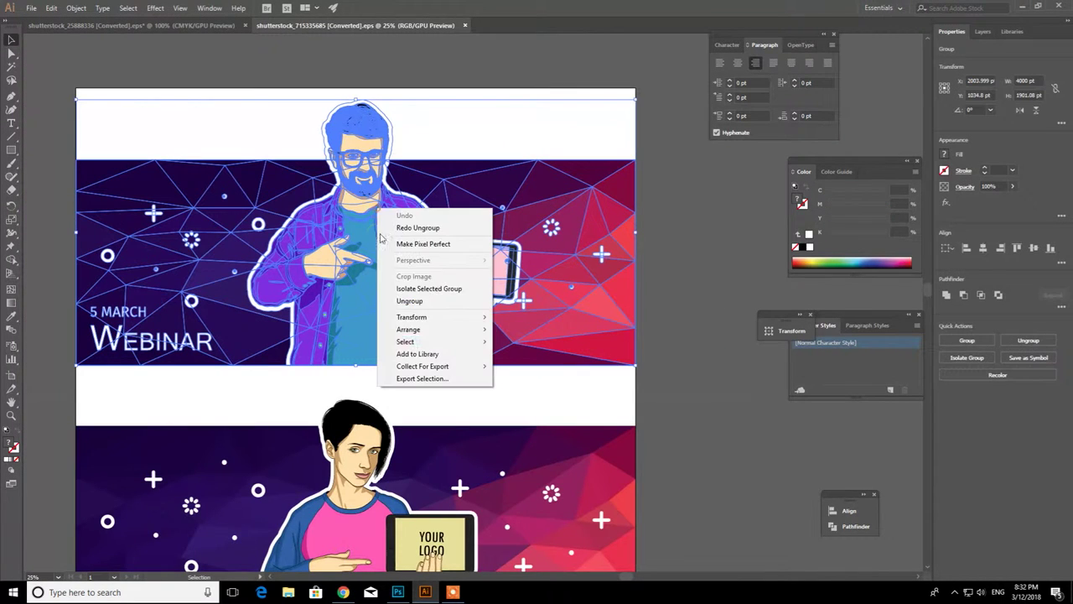
click(411, 303)
click(658, 323)
click(312, 266)
scroll(312, 266, down, 3)
drag(541, 261, 204, 200)
click(309, 288)
scroll(628, 252, up, 2)
- Delete the "5 March" and "Webinar" texts from the upper banner
click(304, 317)
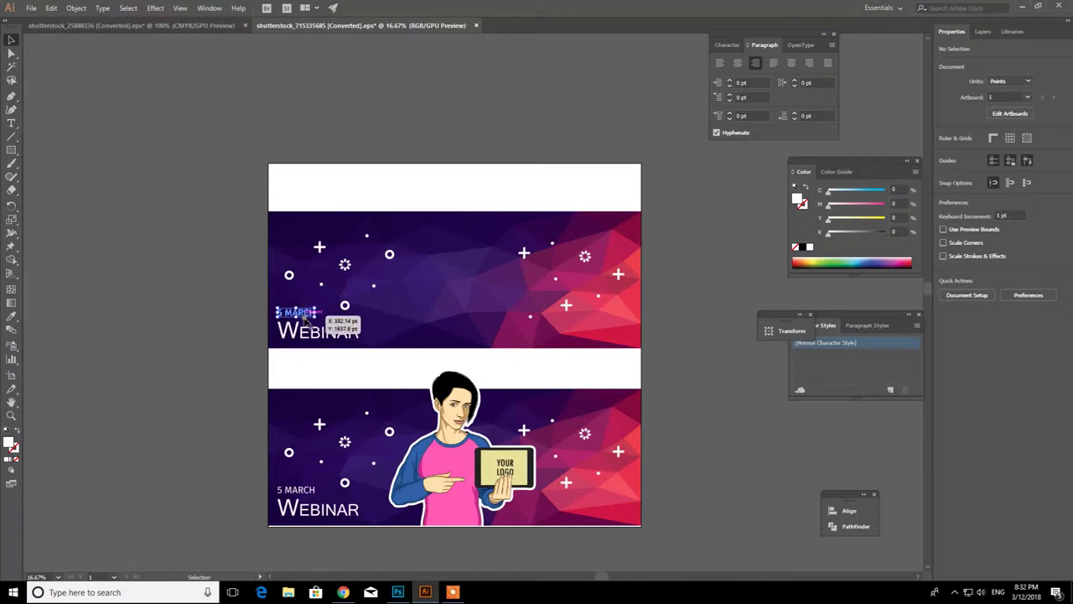
key(Delete)
click(311, 337)
key(Delete)
- Copy the upper banner's polygon background and paste it into the new Photoshop document
click(426, 321)
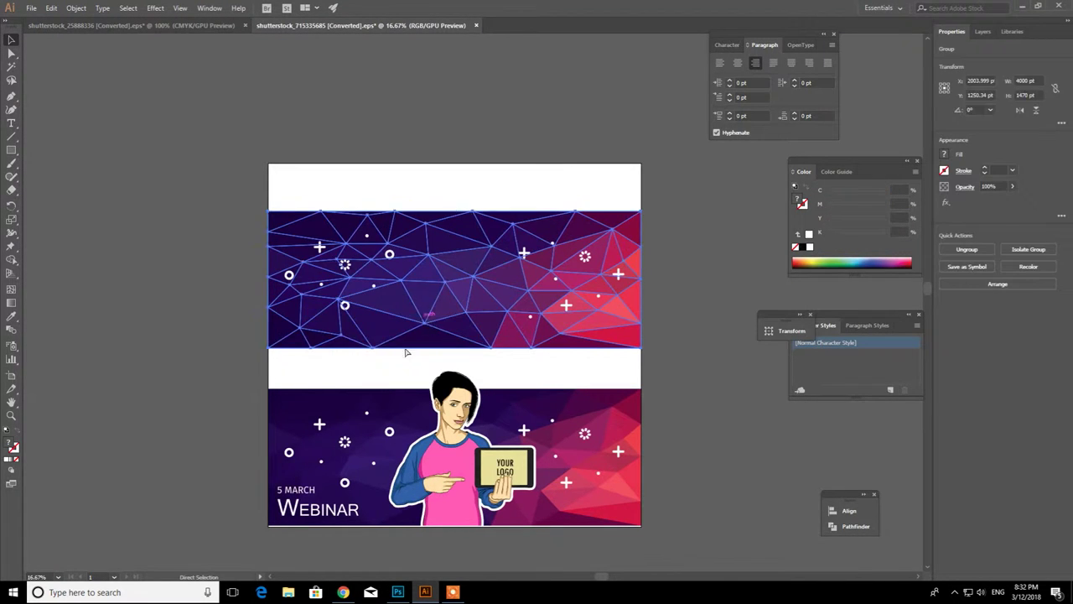
key(Delete)
click(343, 592)
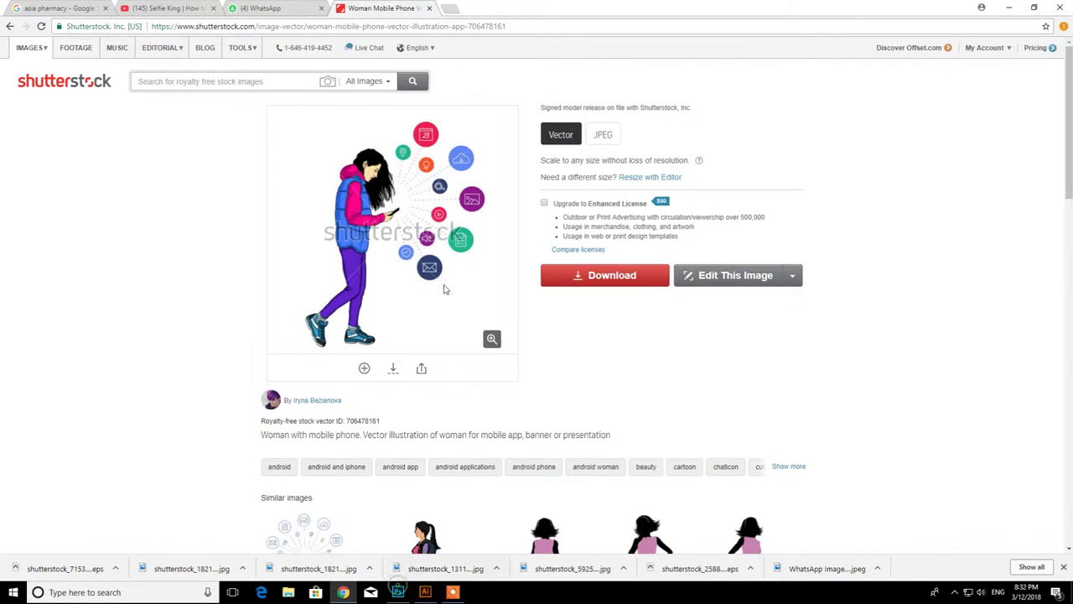
click(398, 592)
key(ctrl+v)
click(594, 178)
- Scale the pasted polygon background to the full banner width, about 200 x 74 cm, aligned with the banner's lower edge
drag(495, 260, 423, 371)
drag(540, 320, 724, 272)
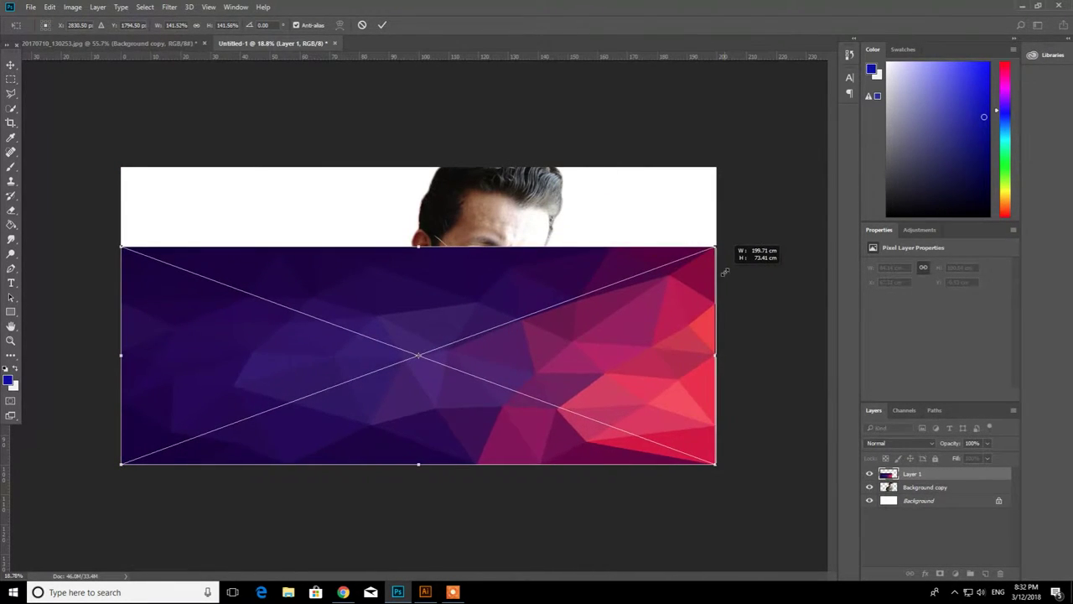
key(Return)
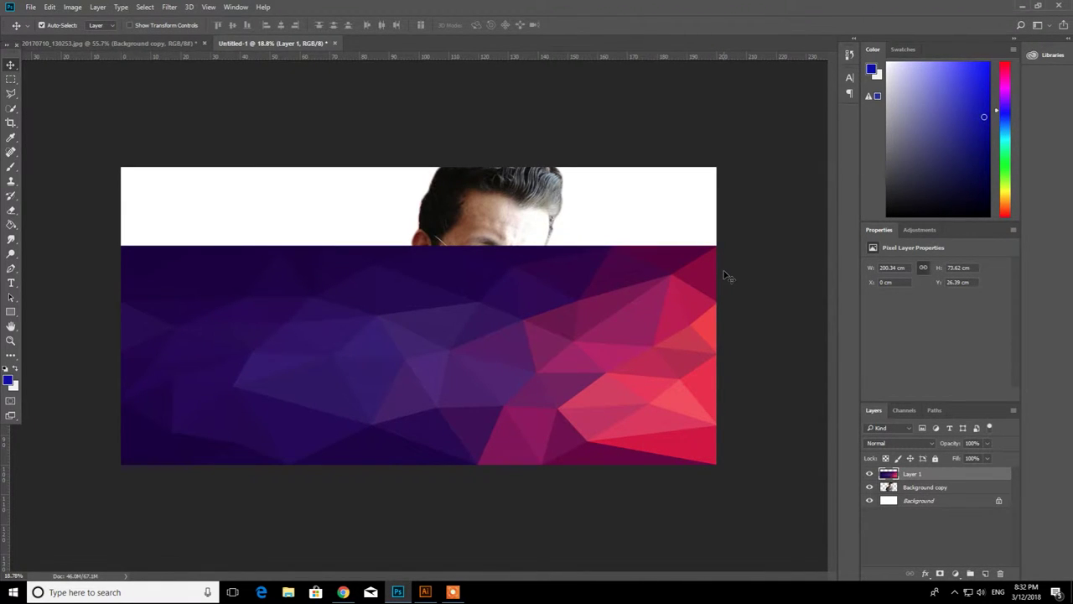
- Send the polygon background behind the man and squash it from its upper edge to about 86% height
key(ctrl+bracketleft)
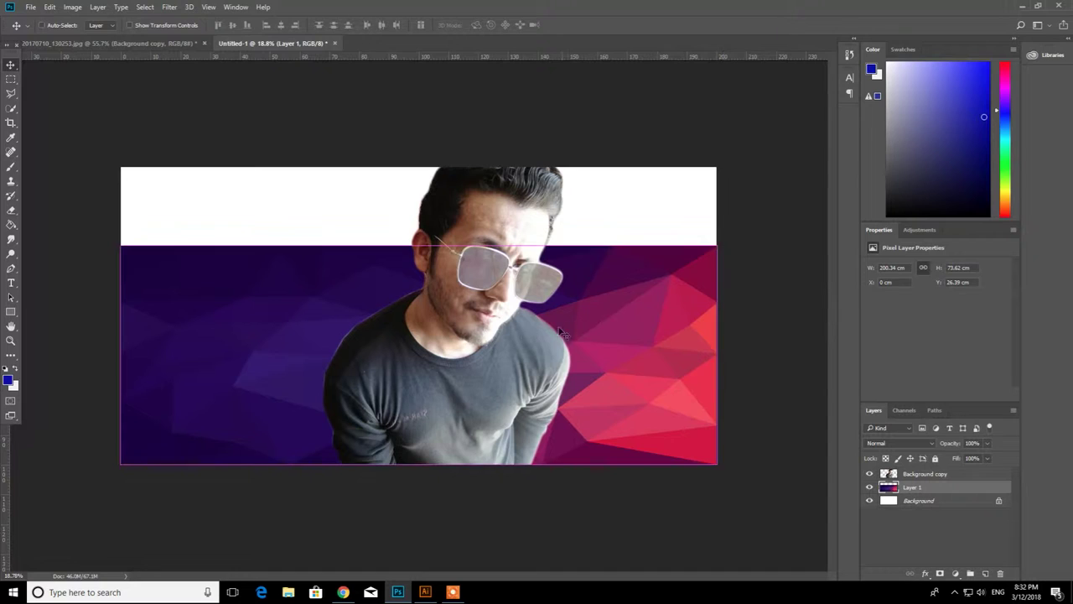
key(ctrl+t)
drag(419, 246, 422, 277)
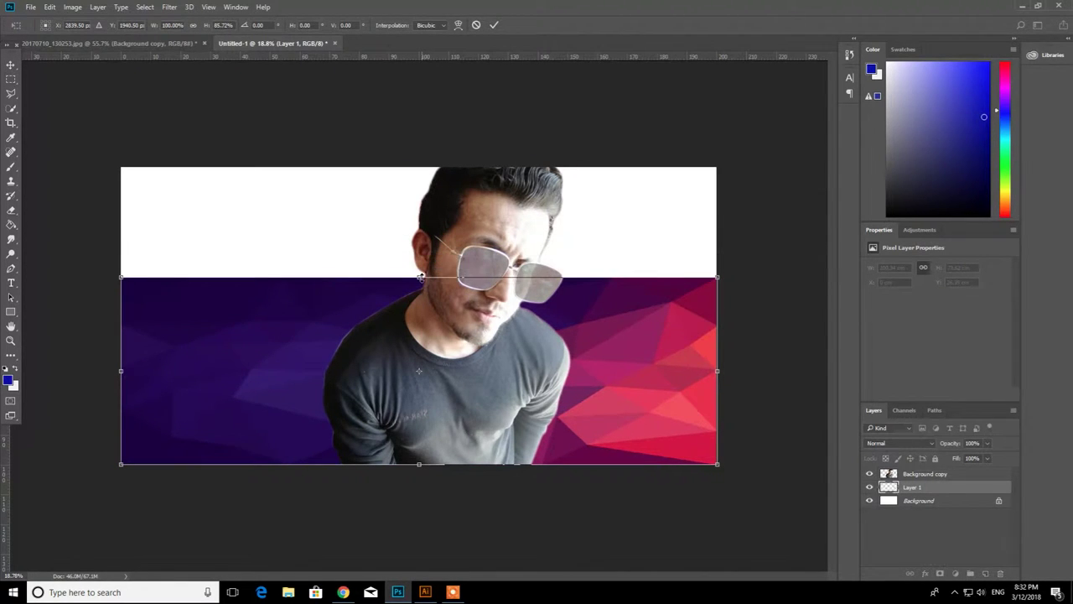
key(Return)
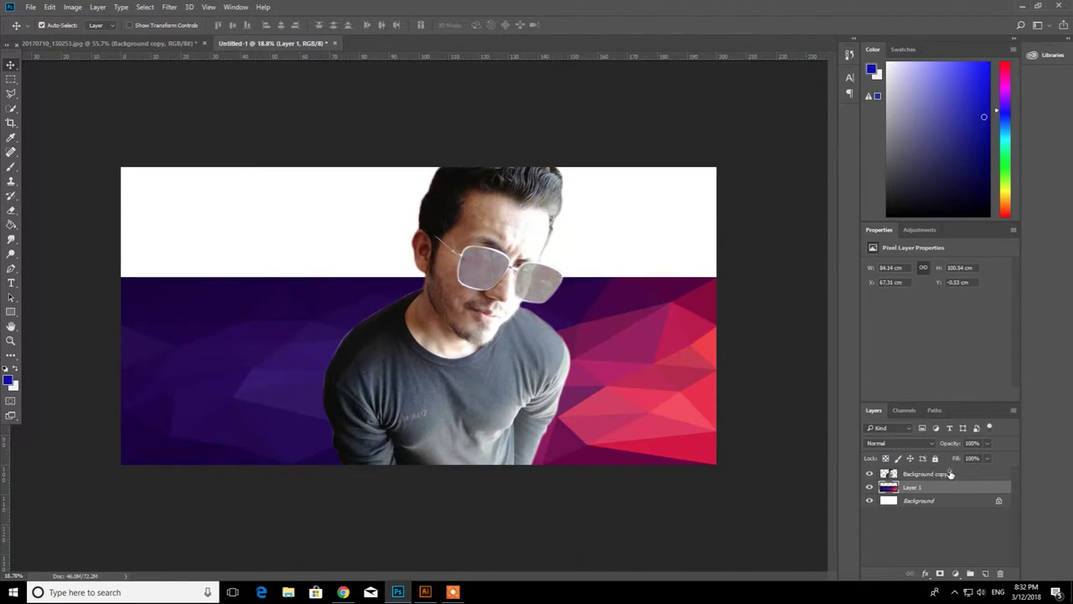
- Add an outside Stroke effect of about 32 px to the man's cutout layer
double_click(972, 474)
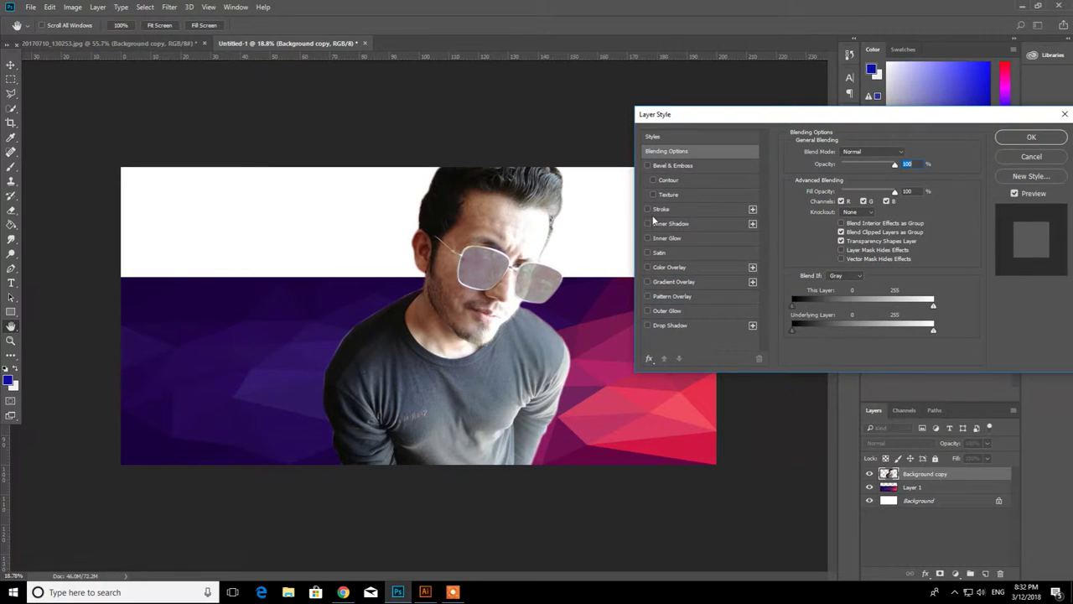
click(659, 209)
drag(836, 151, 842, 155)
- Try a dark purple sampled from the polygon background as the stroke colour and return it to white
click(819, 234)
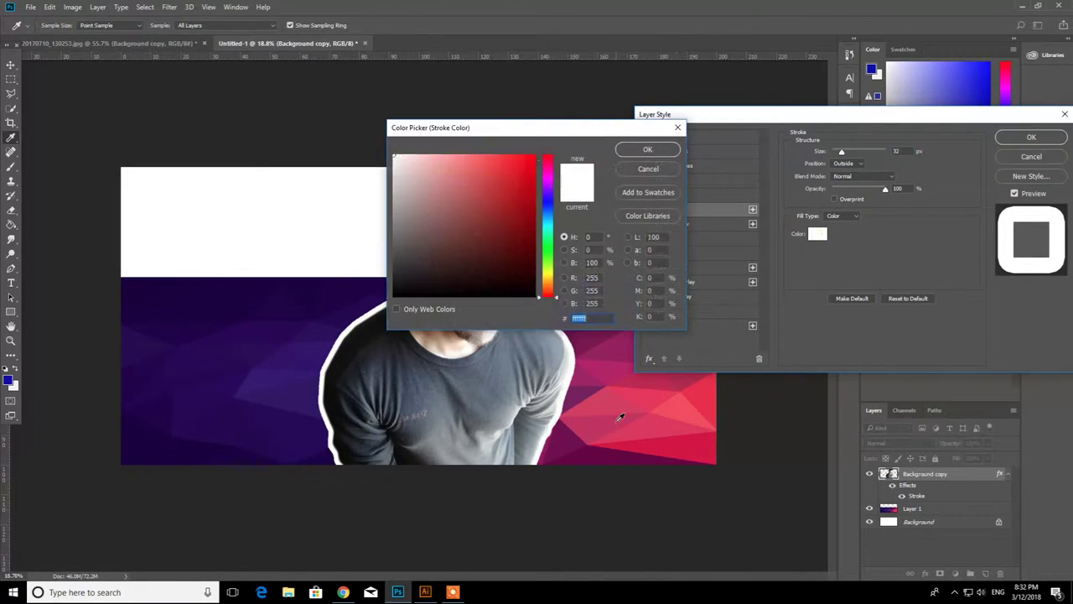
click(496, 187)
drag(615, 123, 994, 78)
click(301, 315)
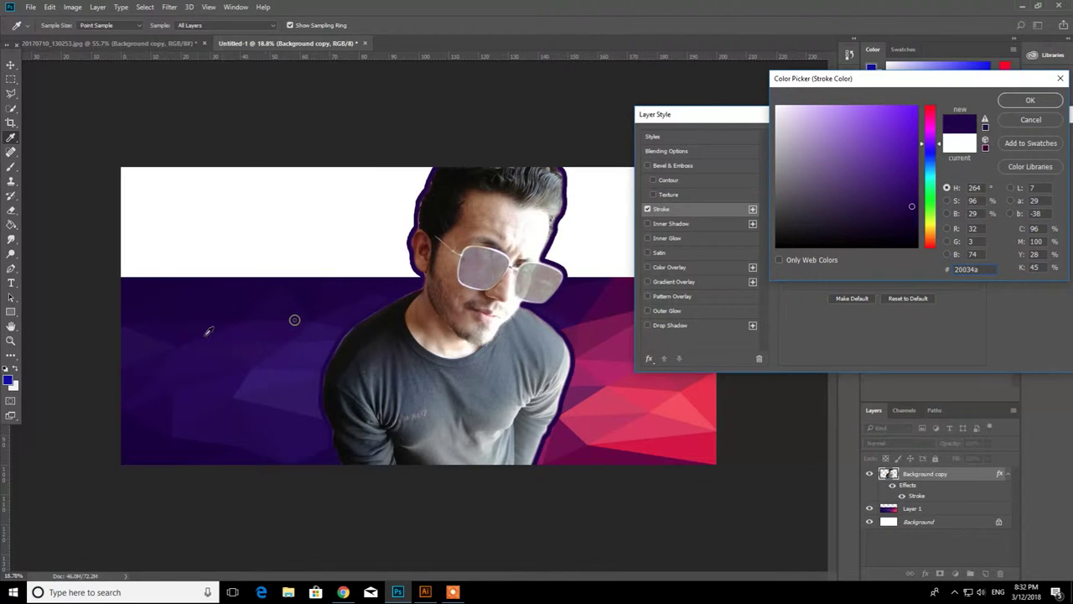
drag(913, 157, 729, 70)
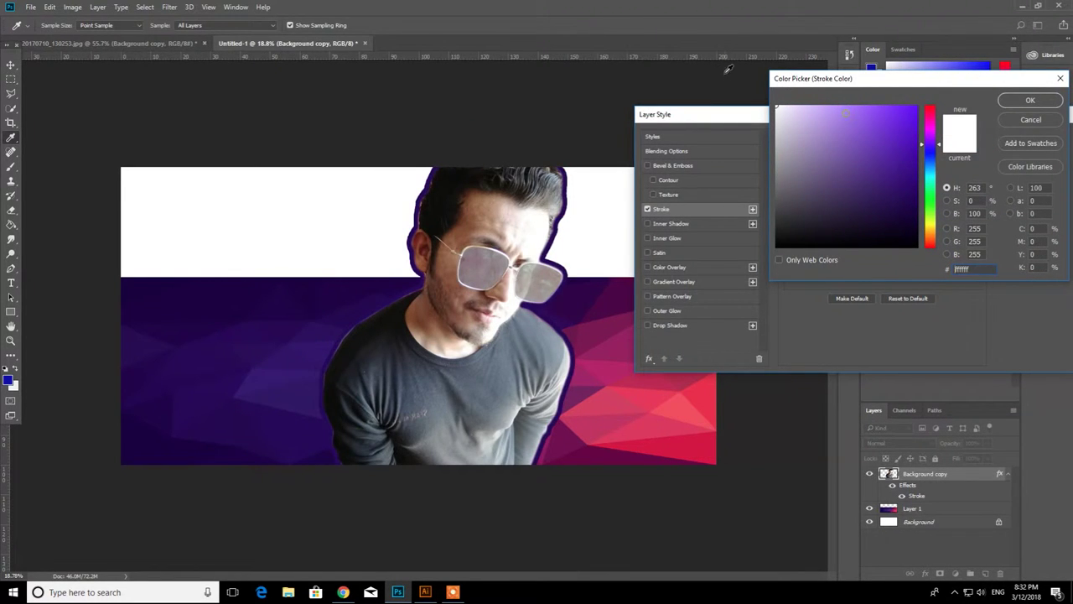
click(1030, 100)
- Set the man's stroke size to 9 px and apply the layer style
drag(841, 154, 836, 152)
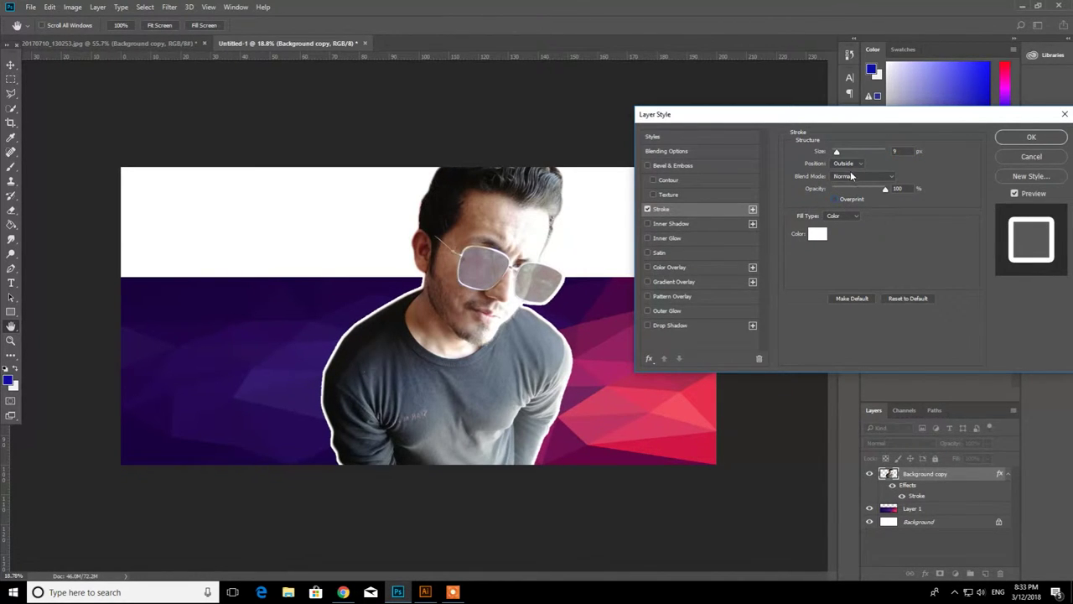
drag(849, 190, 926, 189)
click(1030, 137)
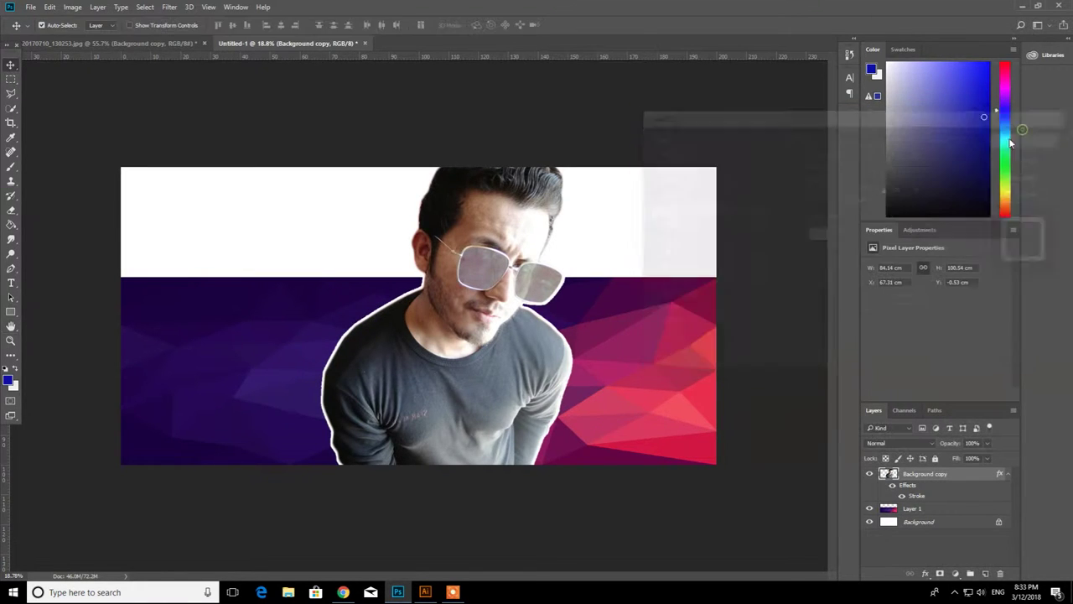
key(v)
scroll(423, 336, down, 2)
scroll(424, 335, up, 1)
click(494, 227)
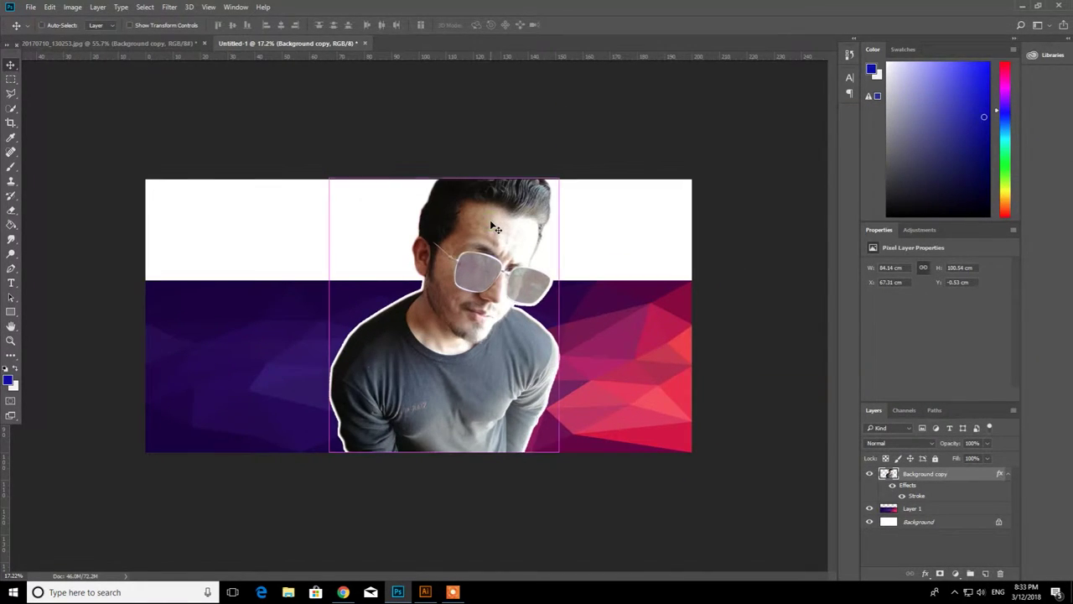
key(ctrl+l)
key(Escape)
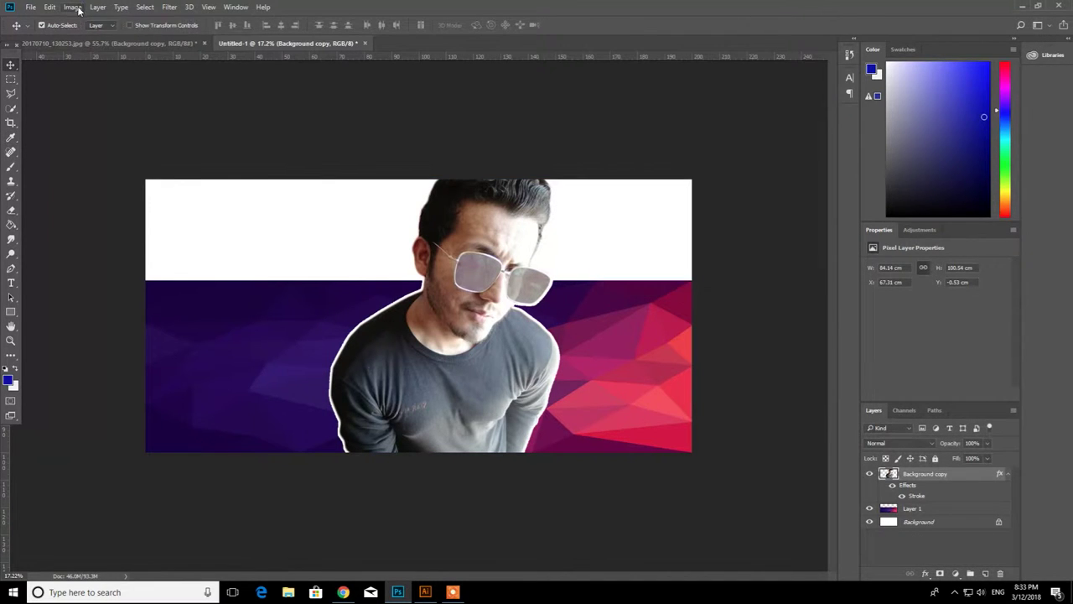
click(72, 6)
mouse_move(101, 35)
click(213, 45)
drag(665, 227, 714, 237)
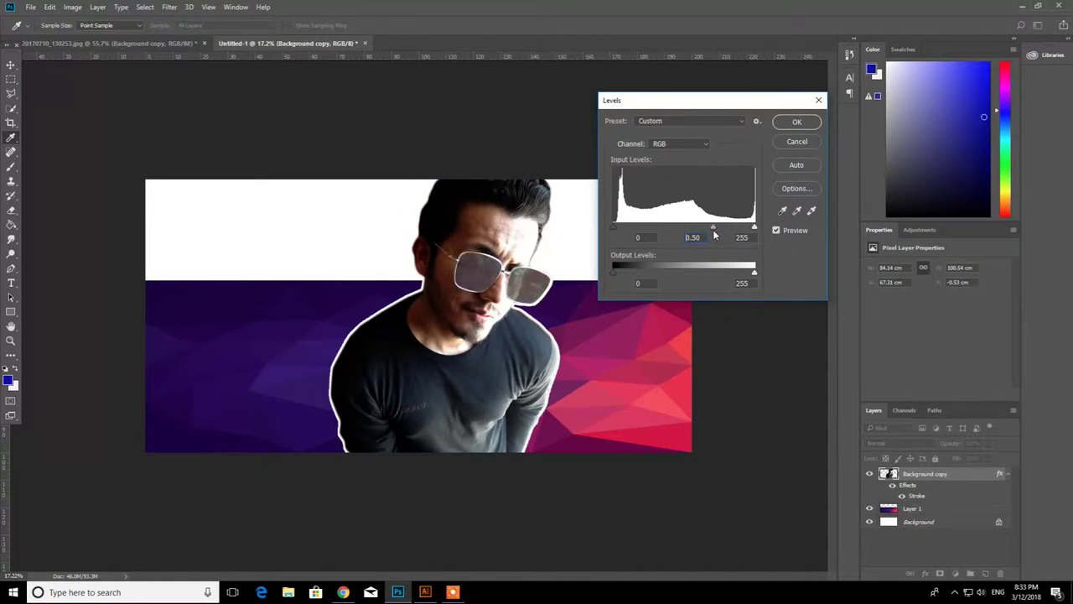
key(Escape)
- Darken the man's face and sunglasses with the Burn tool, using a 495 px brush on midtones at 50% exposure
scroll(535, 255, up, 4)
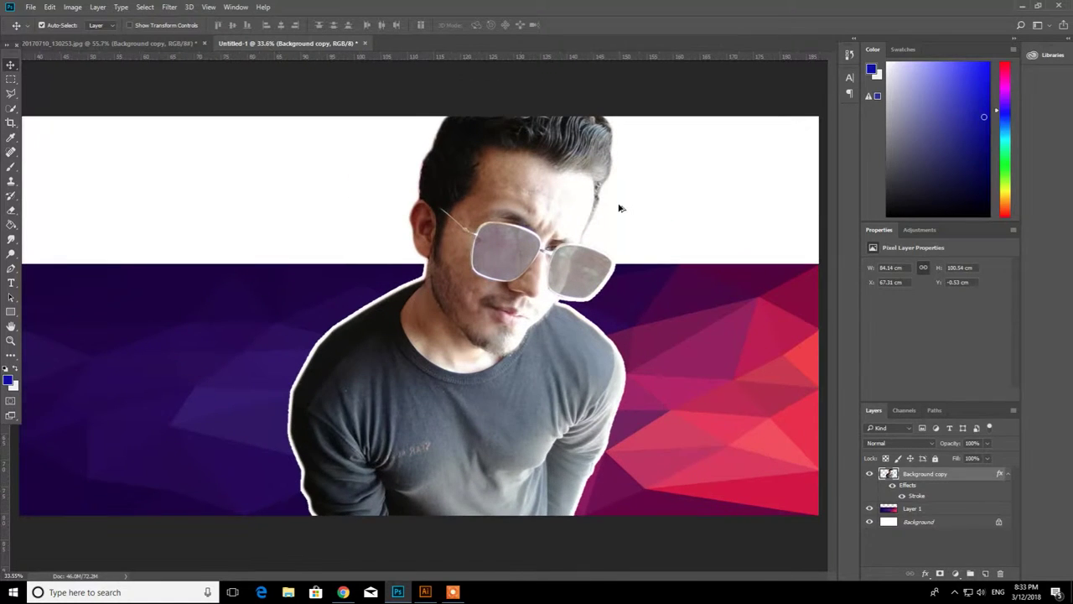
scroll(620, 207, up, 3)
click(11, 254)
click(51, 254)
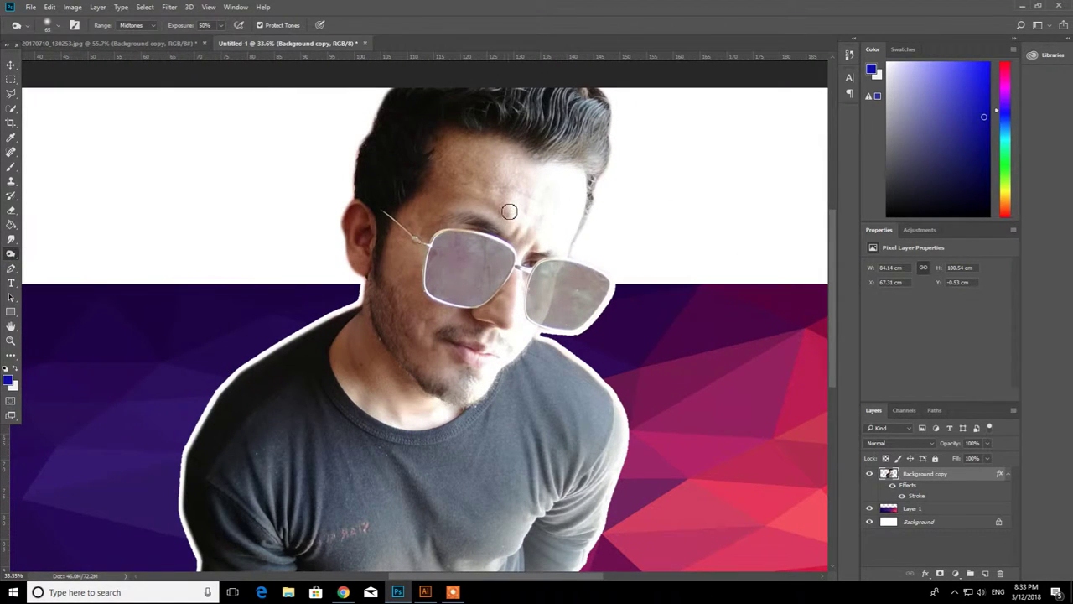
right_click(506, 210)
click(613, 237)
mouse_move(547, 177)
mouse_down()
mouse_move(536, 187)
mouse_move(564, 205)
mouse_move(548, 181)
mouse_up()
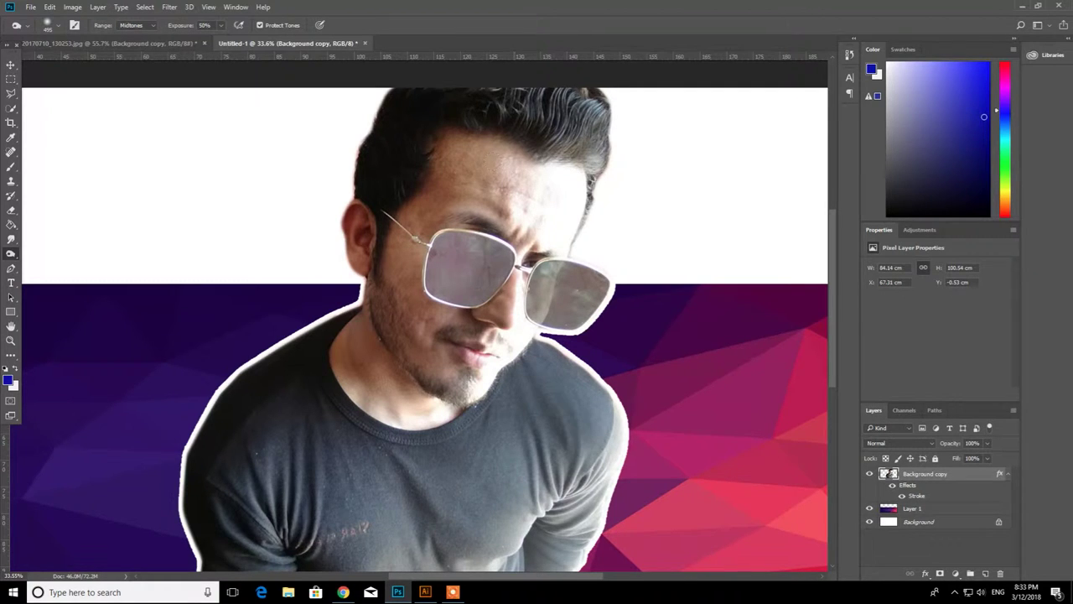
scroll(556, 234, down, 3)
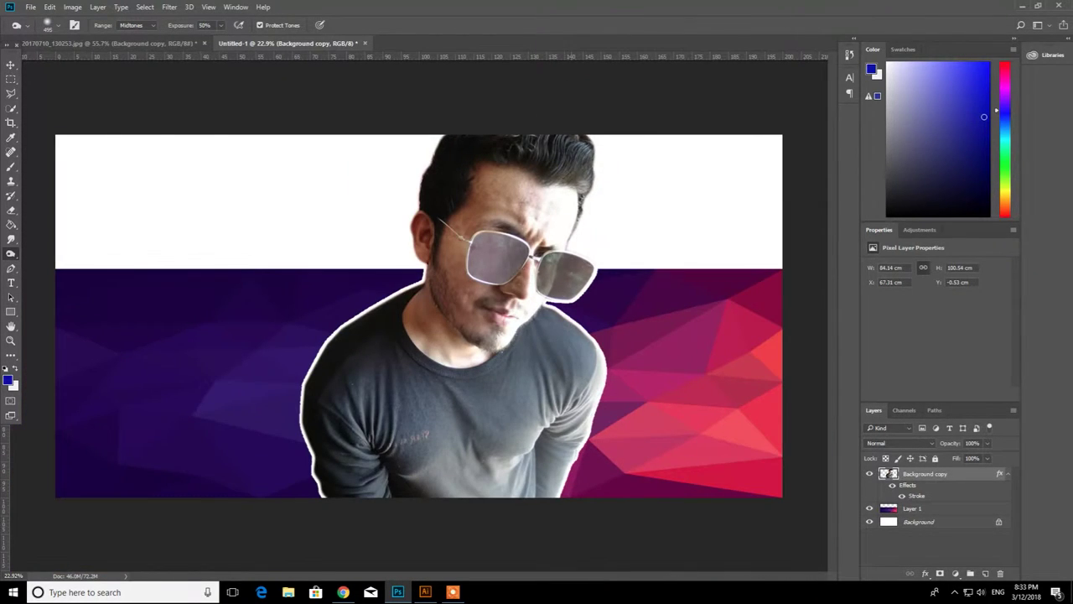
mouse_move(482, 219)
mouse_down()
mouse_move(463, 260)
mouse_move(512, 373)
mouse_move(598, 307)
mouse_up()
- Try darkening the man's T-shirt and sleeves with broad Burn tool strokes
mouse_move(587, 352)
mouse_down()
mouse_move(529, 470)
mouse_move(440, 403)
mouse_move(327, 484)
mouse_up()
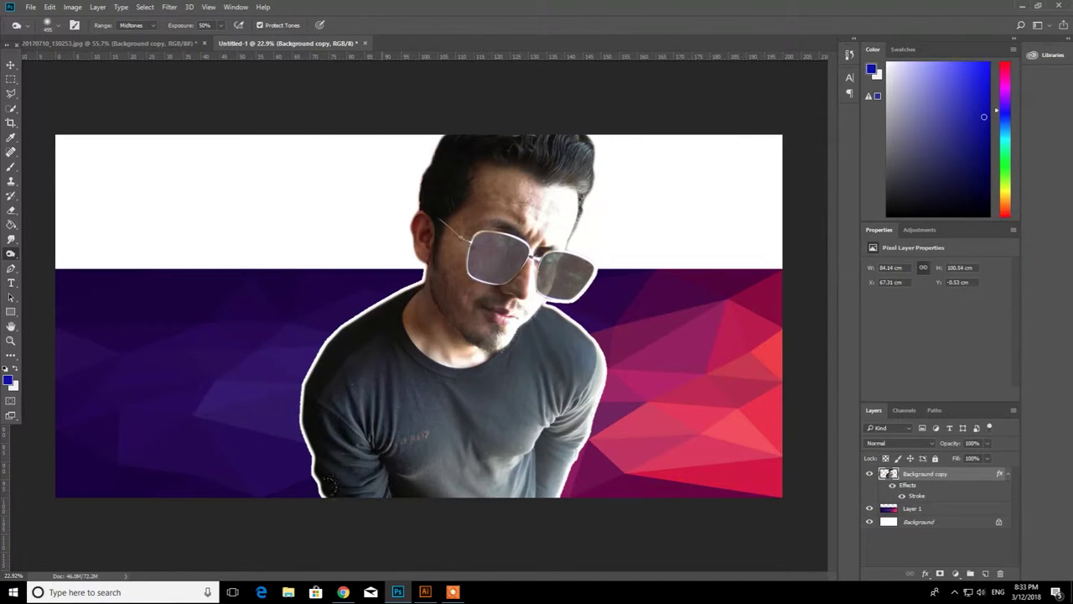
mouse_move(587, 327)
mouse_down()
mouse_move(560, 424)
mouse_move(512, 486)
mouse_move(512, 377)
mouse_move(316, 563)
mouse_up()
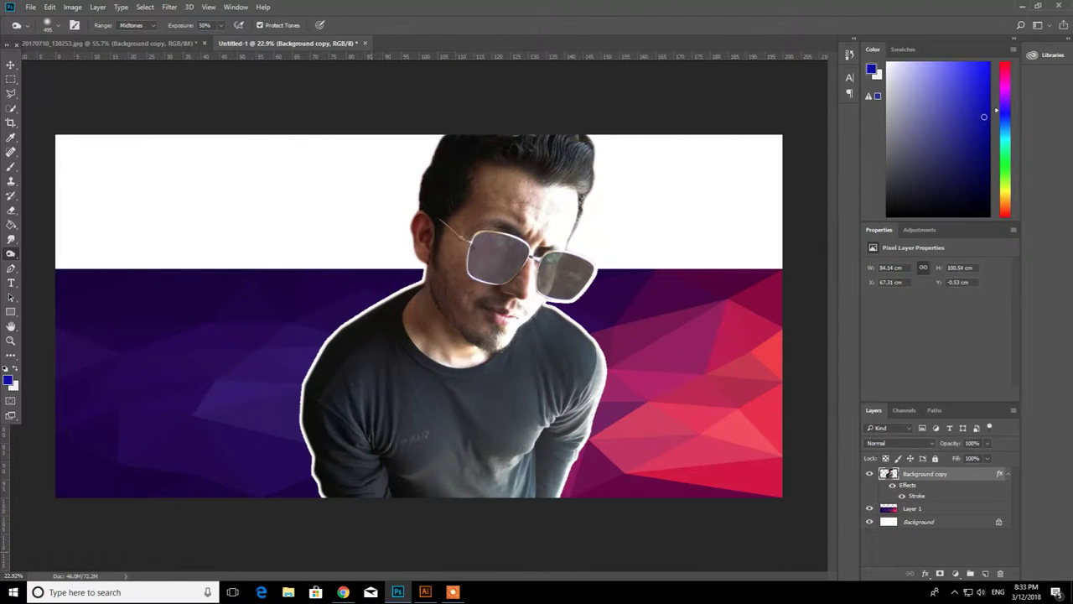
drag(436, 491, 622, 405)
click(377, 487)
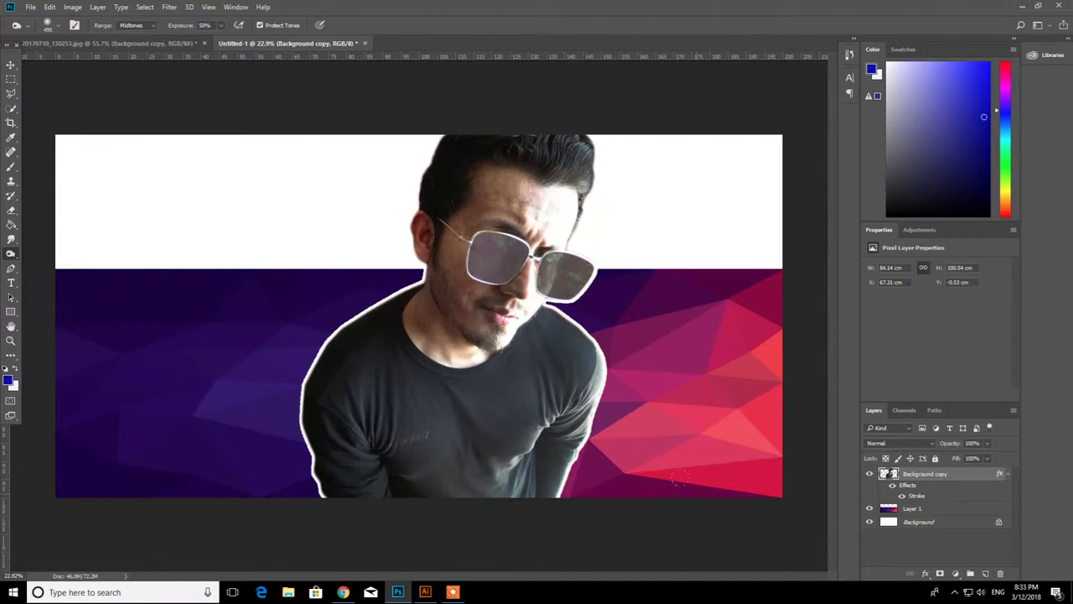
scroll(381, 349, down, 2)
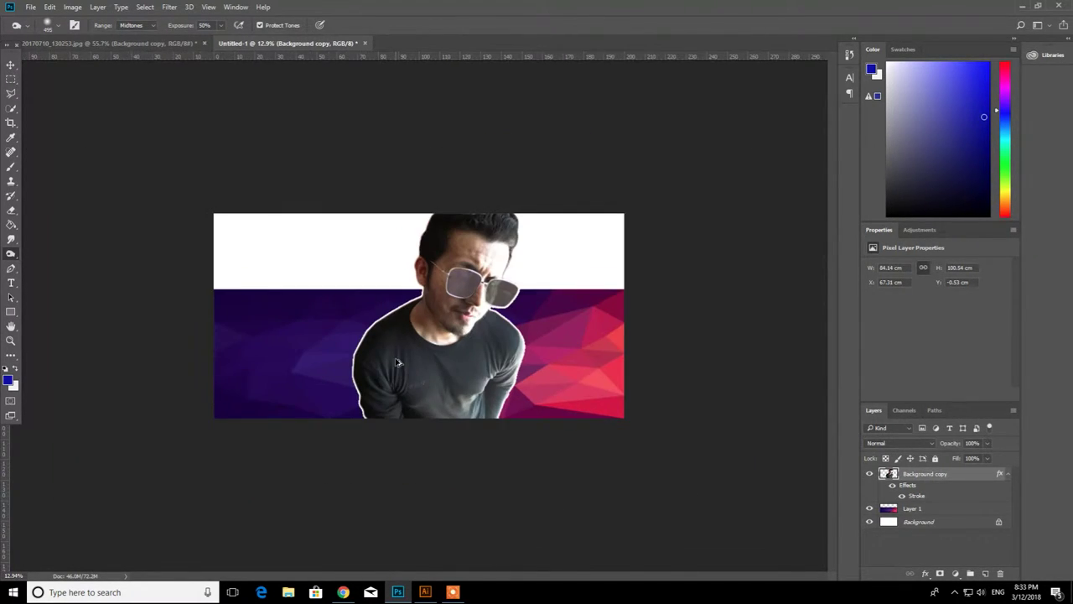
- Trace a closed Pen path around the inside of the left sunglasses lens
scroll(397, 362, up, 1)
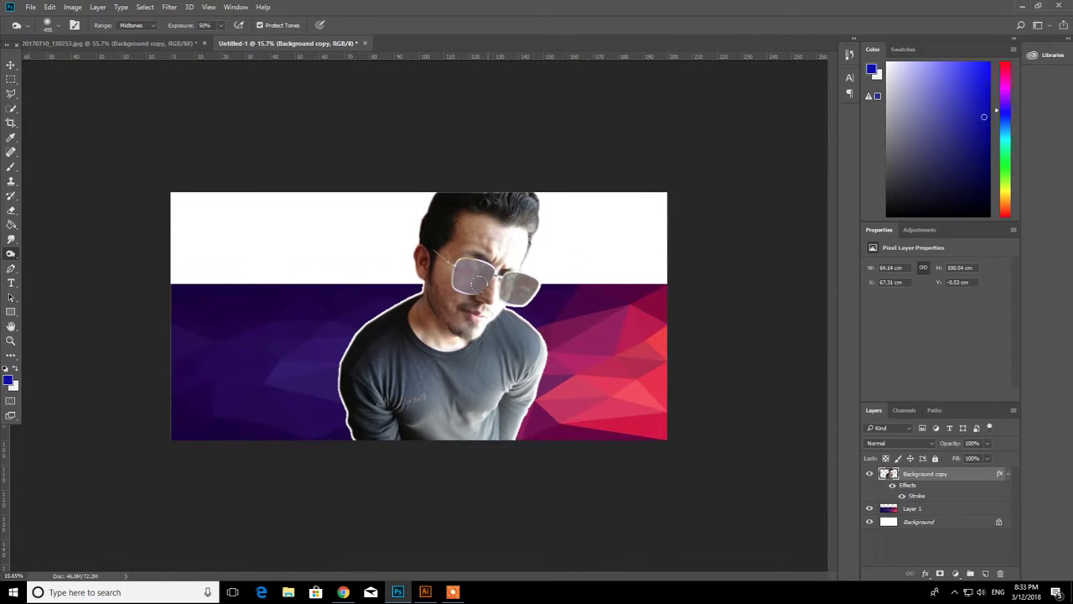
scroll(477, 283, up, 6)
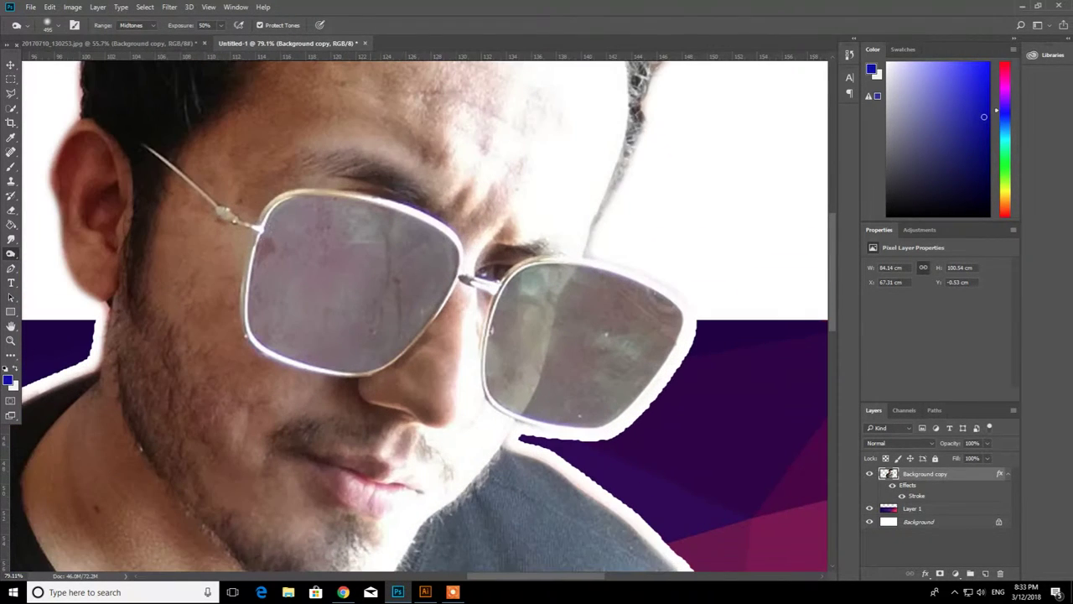
key(p)
click(270, 213)
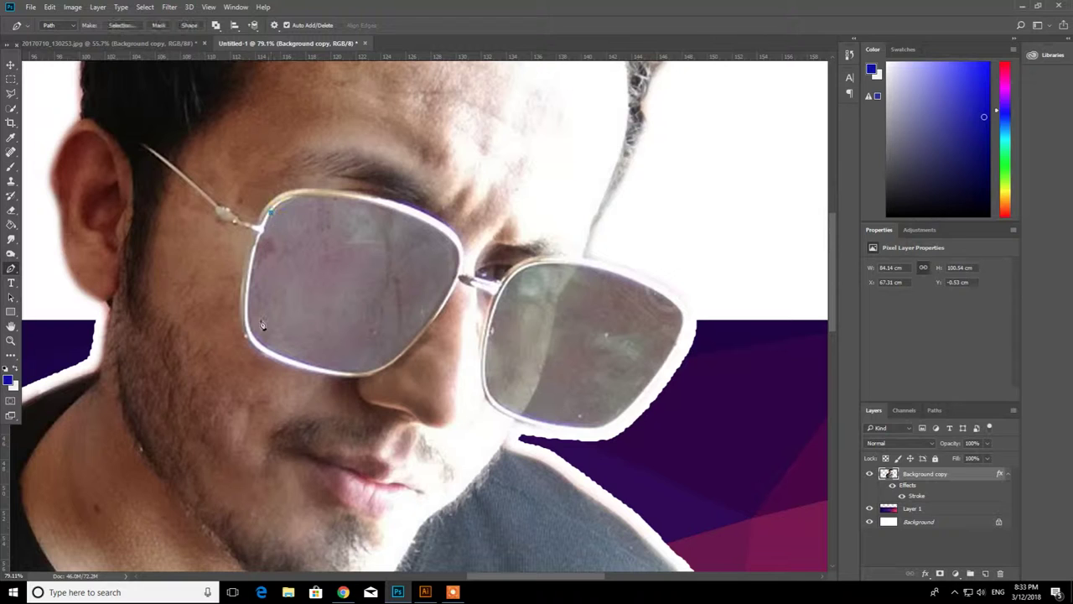
drag(248, 326, 258, 359)
alt+click(248, 326)
drag(334, 369, 418, 379)
alt+click(336, 370)
drag(434, 316, 483, 241)
alt+click(435, 317)
drag(445, 235, 411, 214)
alt+click(444, 235)
drag(270, 213, 213, 262)
drag(341, 198, 289, 200)
click(453, 592)
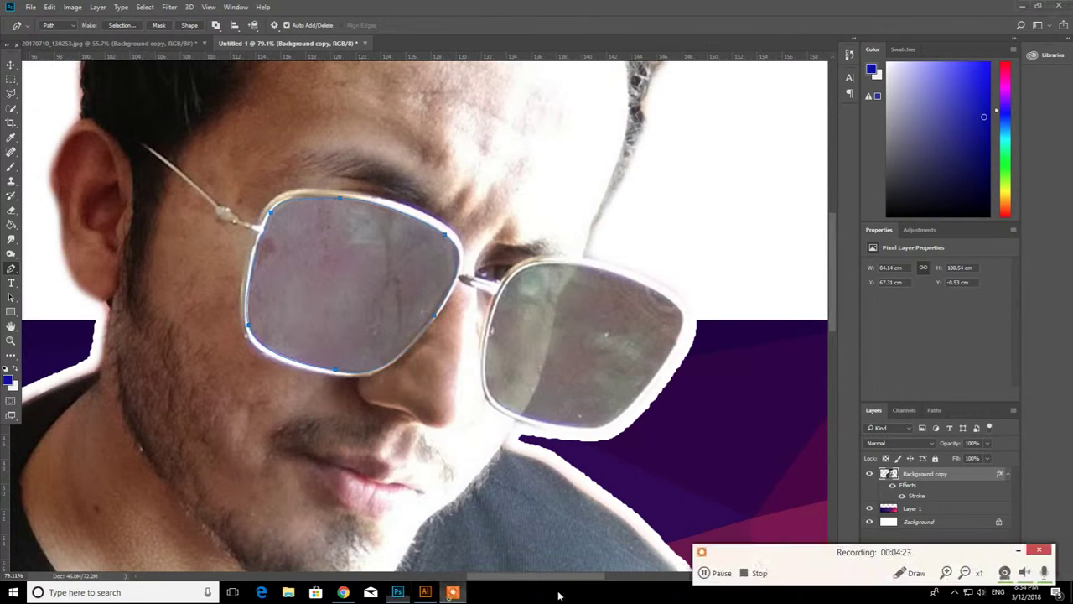
click(721, 573)
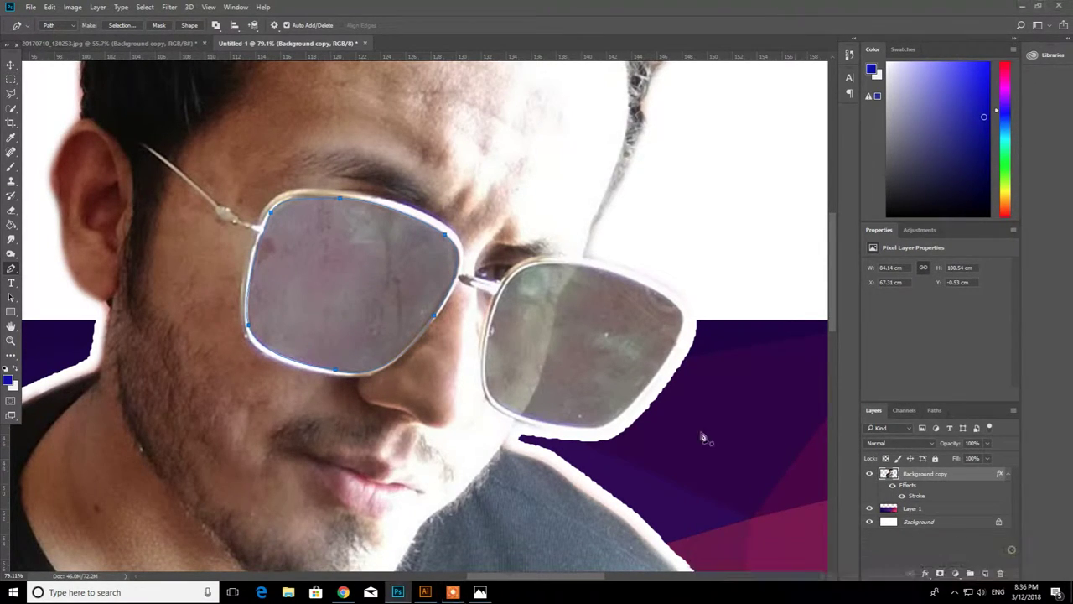
- Trace a closed Pen path around the right sunglasses lens and turn both lens paths into a selection
scroll(532, 366, up, 4)
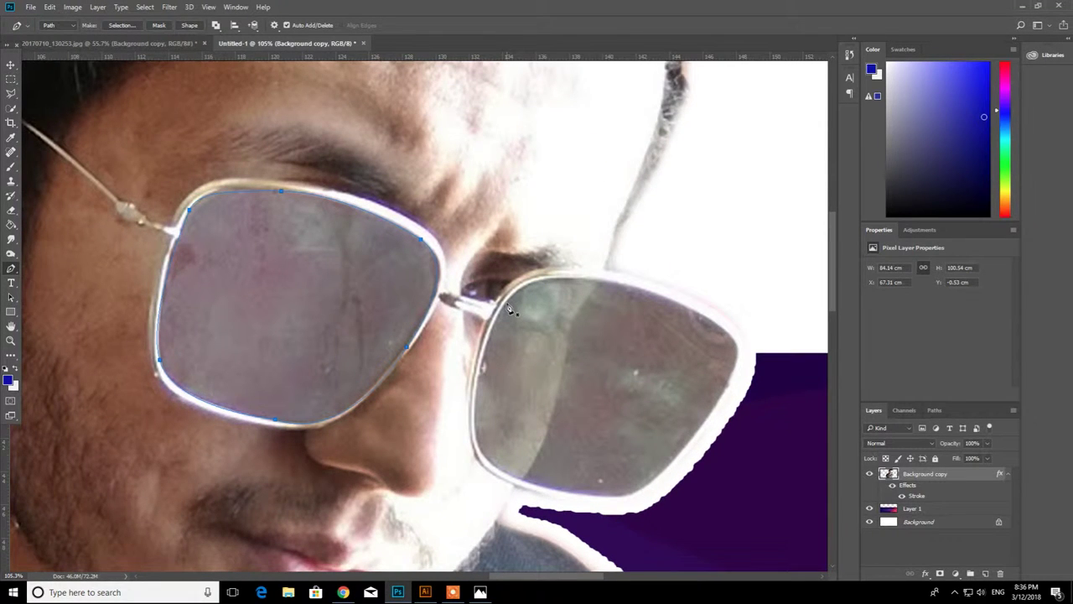
drag(483, 455, 507, 509)
alt+click(486, 454)
drag(620, 496, 726, 498)
alt+click(622, 494)
drag(732, 372, 771, 285)
alt+click(733, 372)
drag(586, 278, 391, 241)
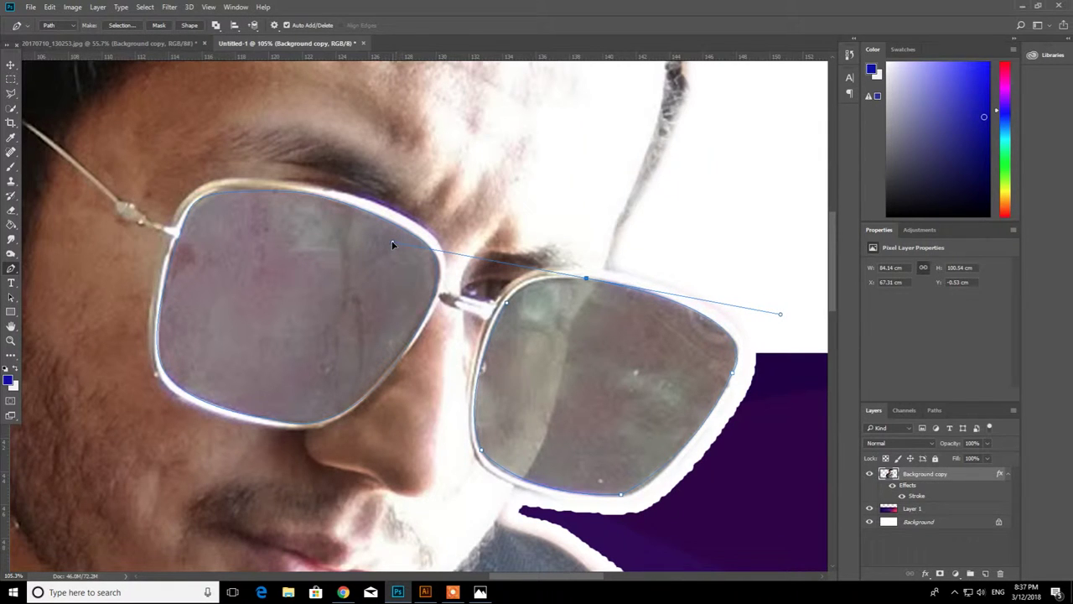
alt+click(585, 280)
click(503, 305)
scroll(493, 333, down, 5)
key(ctrl+Return)
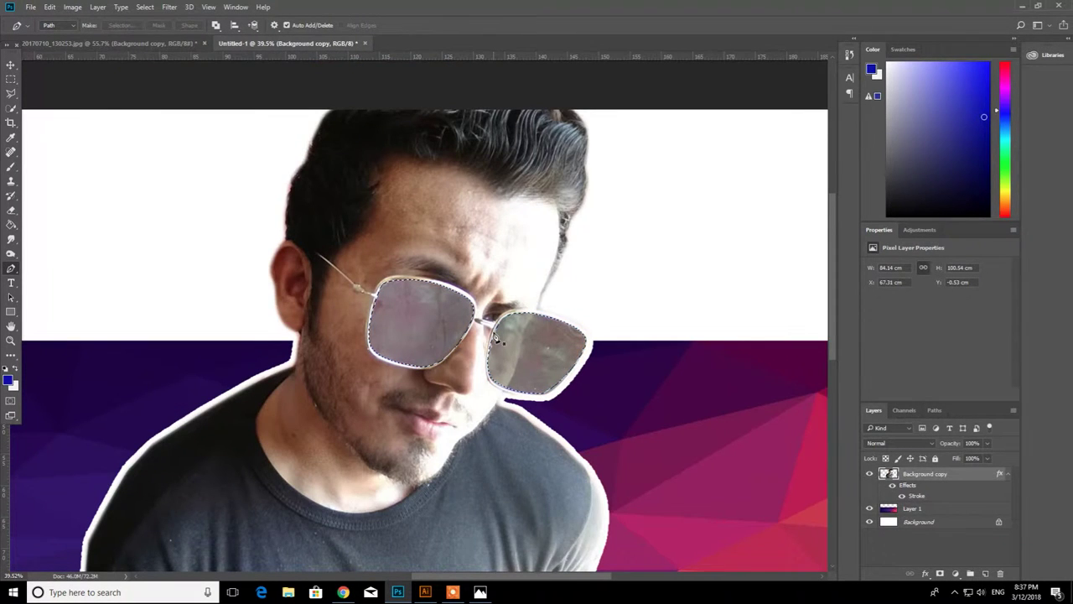
scroll(503, 340, down, 2)
key(ctrl+j)
key(ctrl+z)
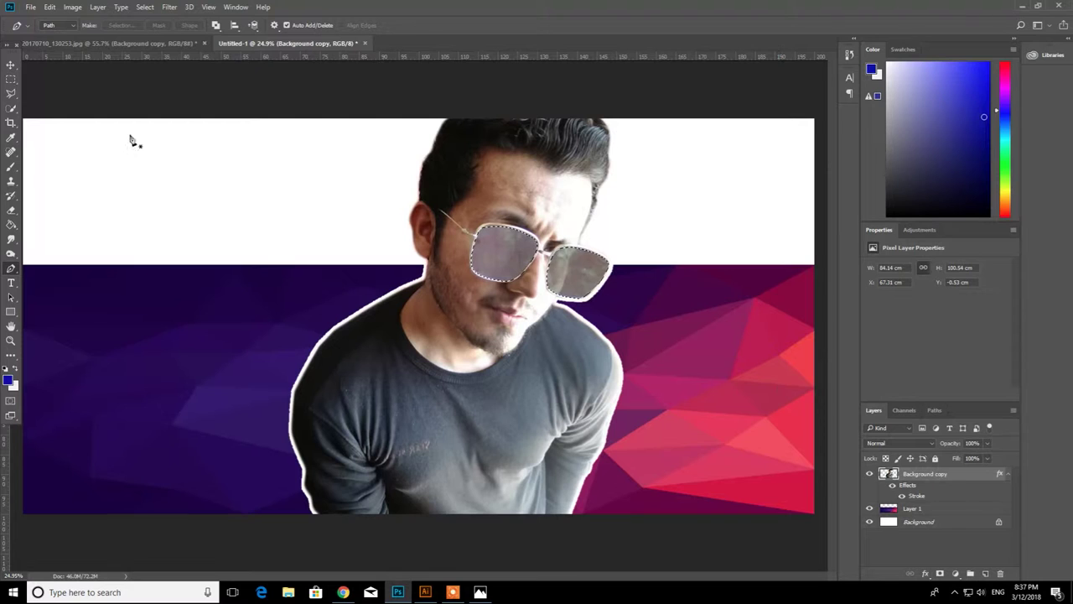
- Copy the two selected lenses from the man's layer and paste them as a new layer
click(72, 6)
mouse_move(57, 10)
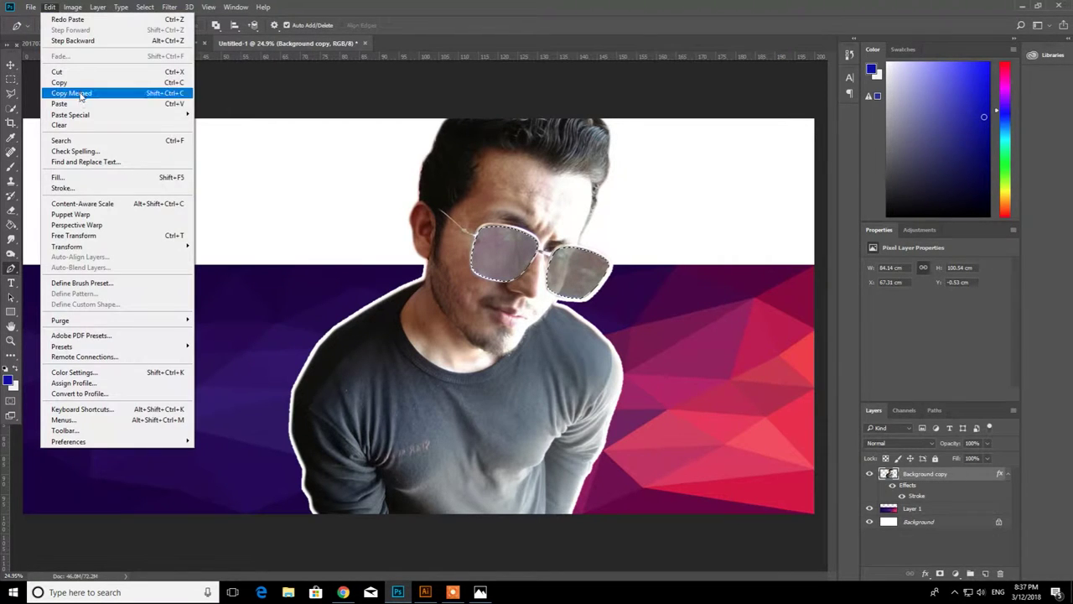
click(75, 82)
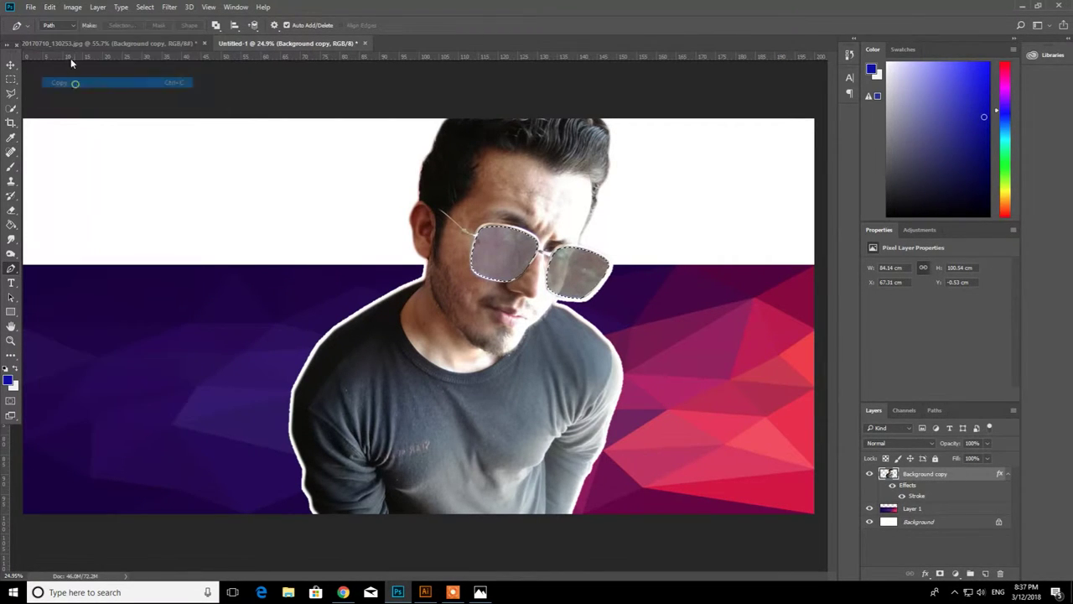
click(72, 7)
mouse_move(57, 8)
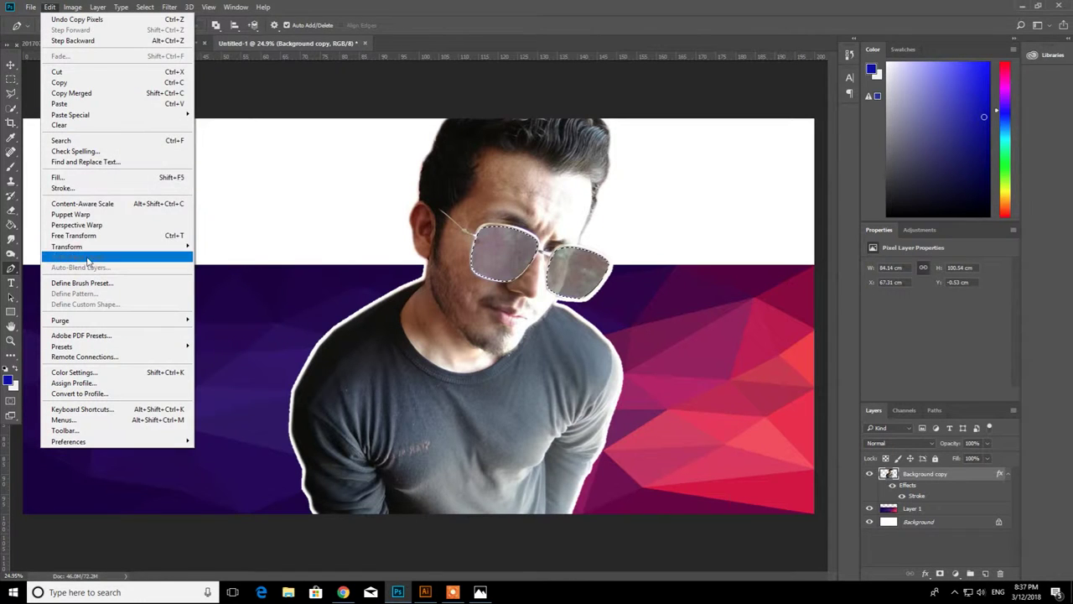
click(60, 103)
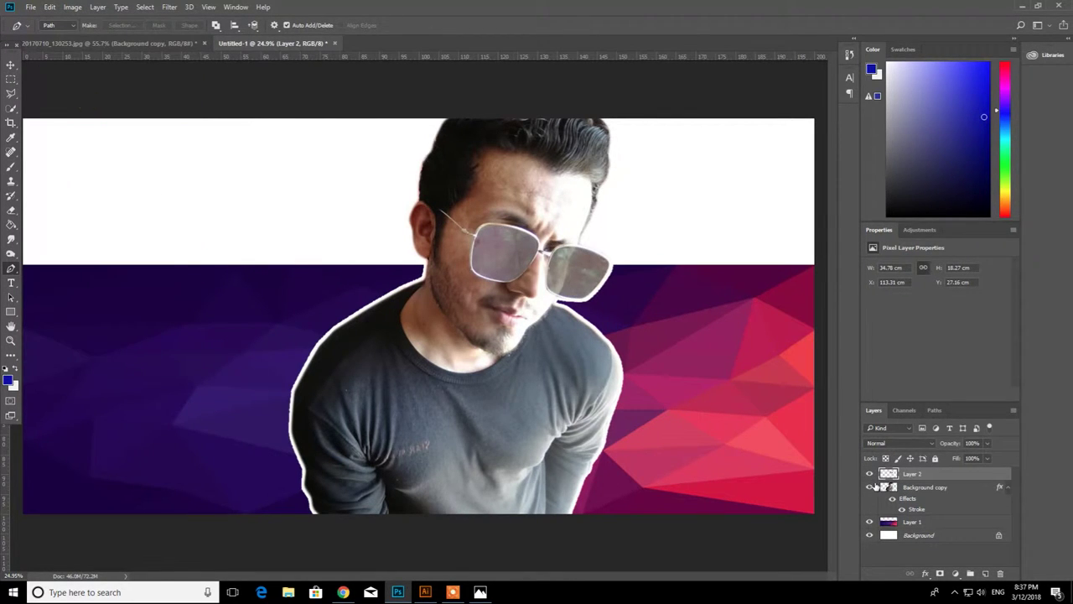
- Try moving the pasted lenses off the face and undo the move
key(v)
drag(580, 279, 706, 244)
key(ctrl+z)
- Add a Gradient Overlay effect to the lens layer, leaving Color Overlay off
scroll(596, 229, up, 3)
click(973, 488)
double_click(975, 475)
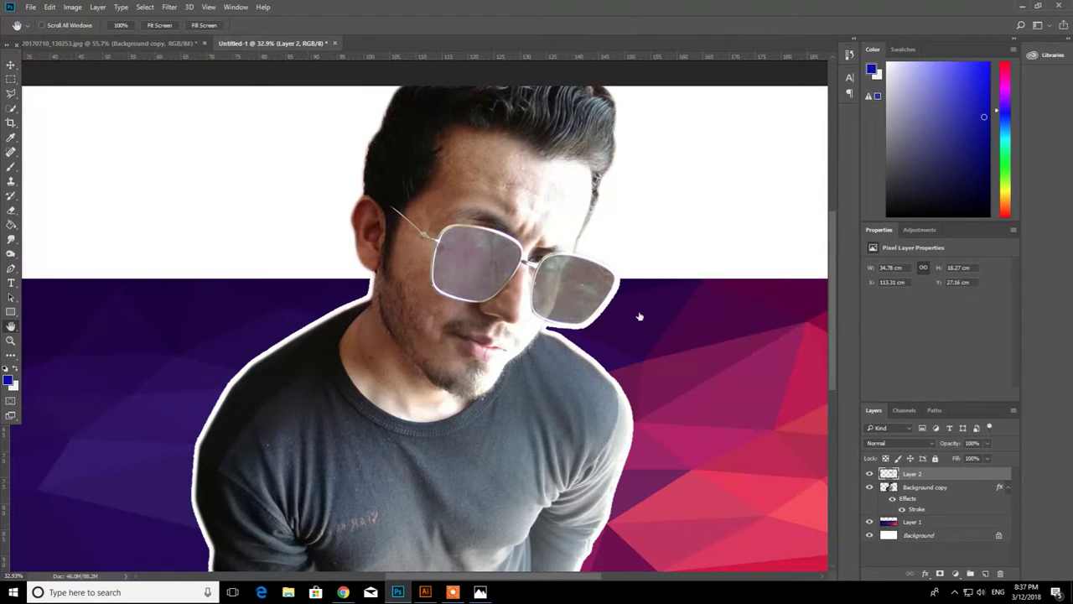
click(658, 266)
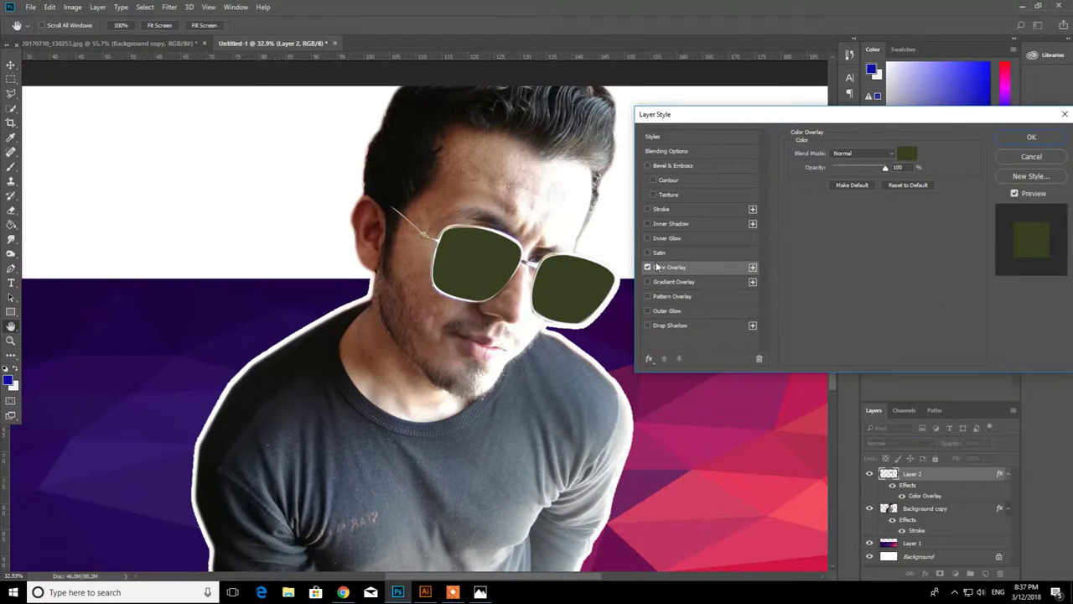
click(647, 267)
click(647, 282)
click(666, 284)
- Set the start stop of the lens gradient to a dark purple sampled from the polygon background
click(876, 177)
drag(532, 111, 798, 109)
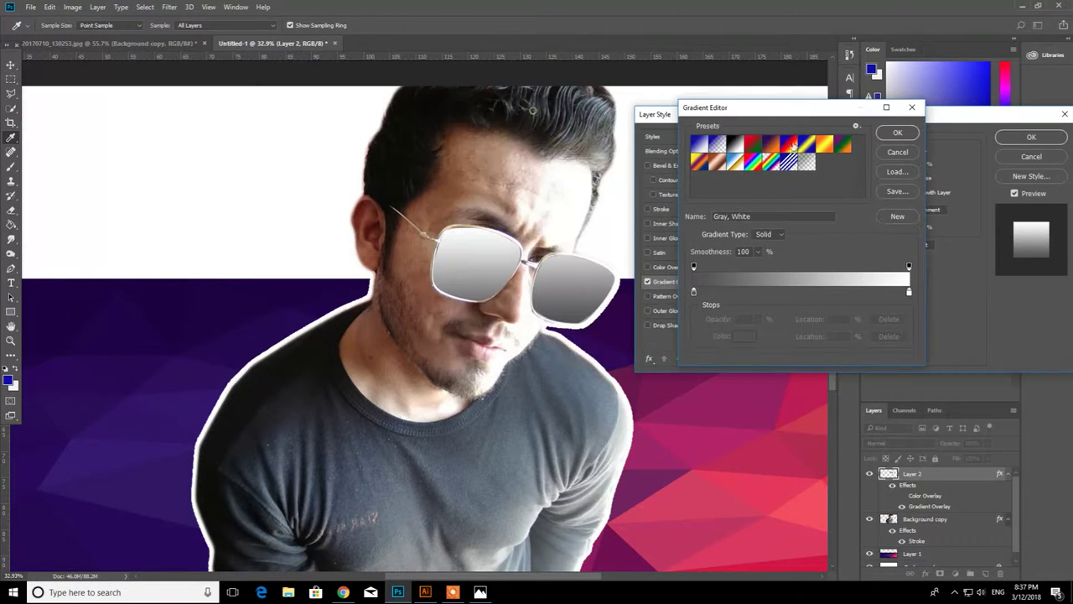
click(694, 292)
click(738, 333)
key(Escape)
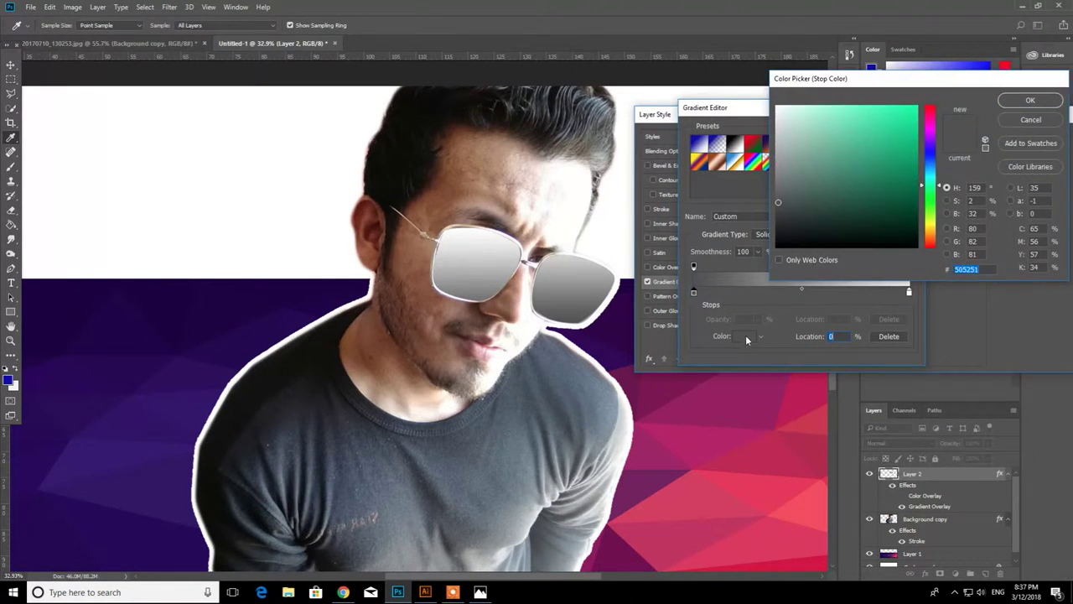
click(748, 339)
click(218, 330)
click(212, 349)
click(1029, 100)
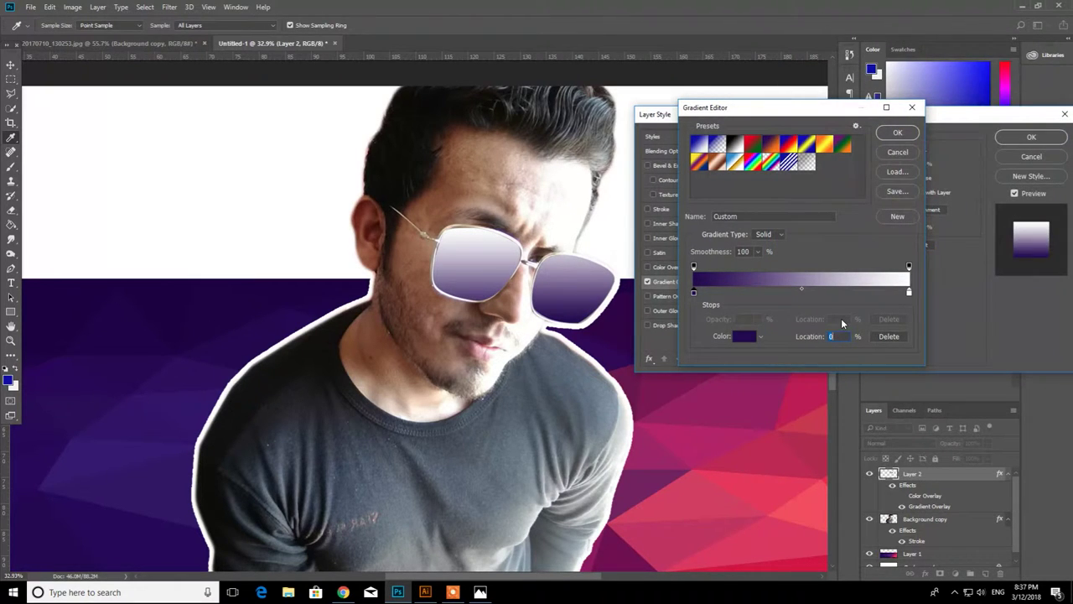
- Set the gradient's end stop to the background's magenta (96215f) and apply the overlay to the lenses
click(909, 294)
click(746, 337)
click(744, 415)
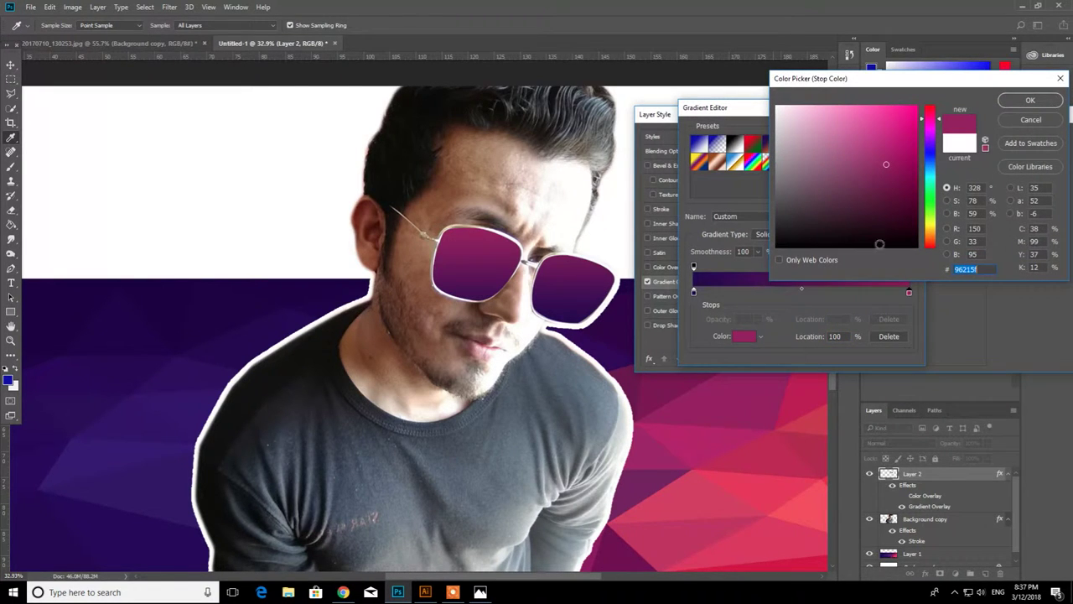
click(1018, 101)
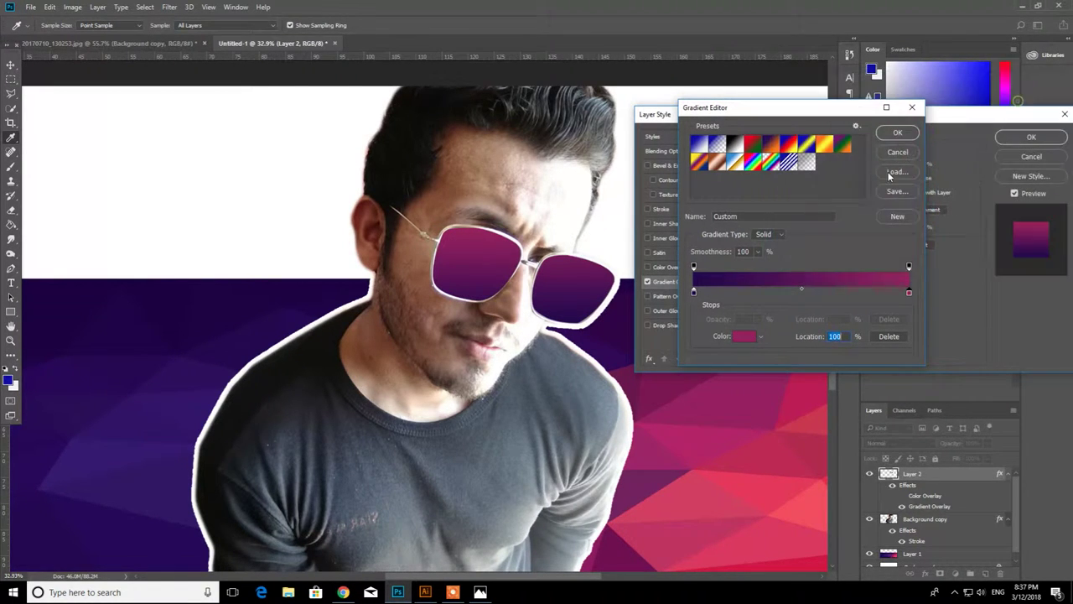
click(897, 127)
click(1030, 131)
key(ctrl+minus)
key(ctrl+minus)
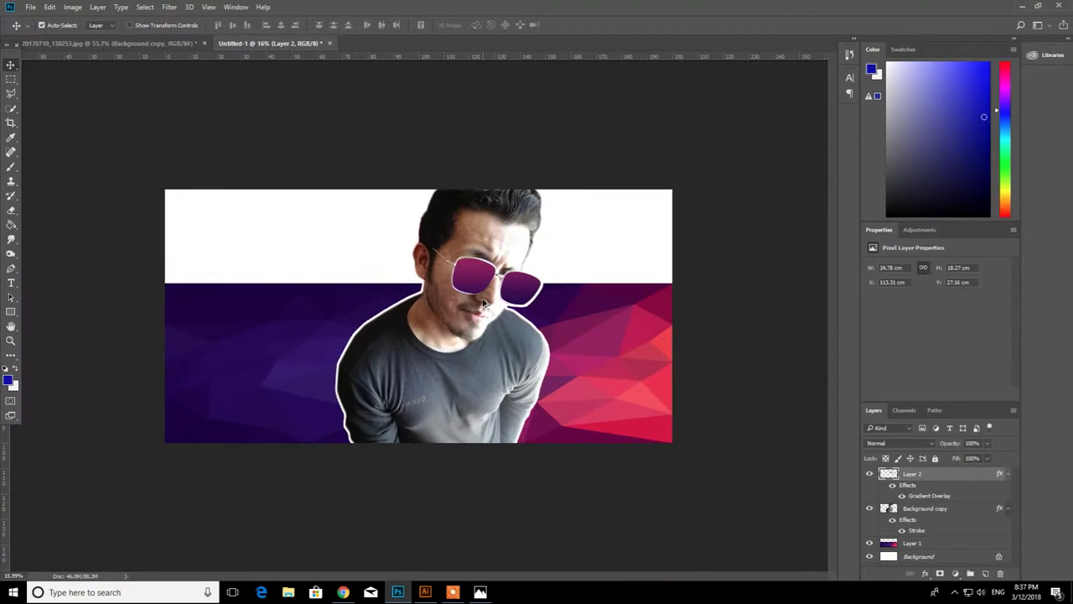
- Open the Filter Gallery for the man's layer with the preview at 25%
click(922, 509)
click(169, 7)
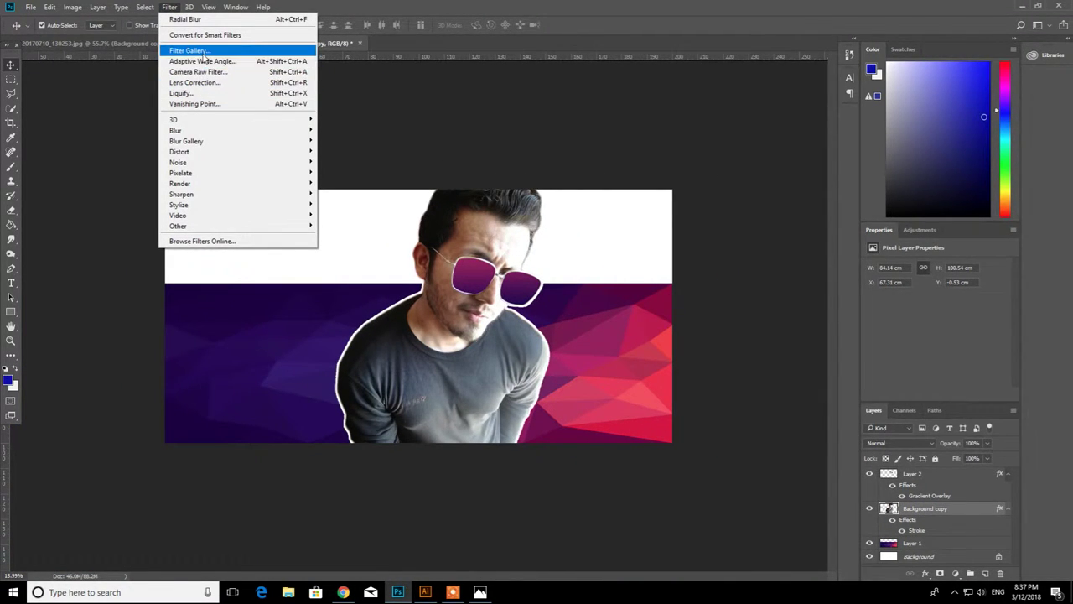
click(202, 51)
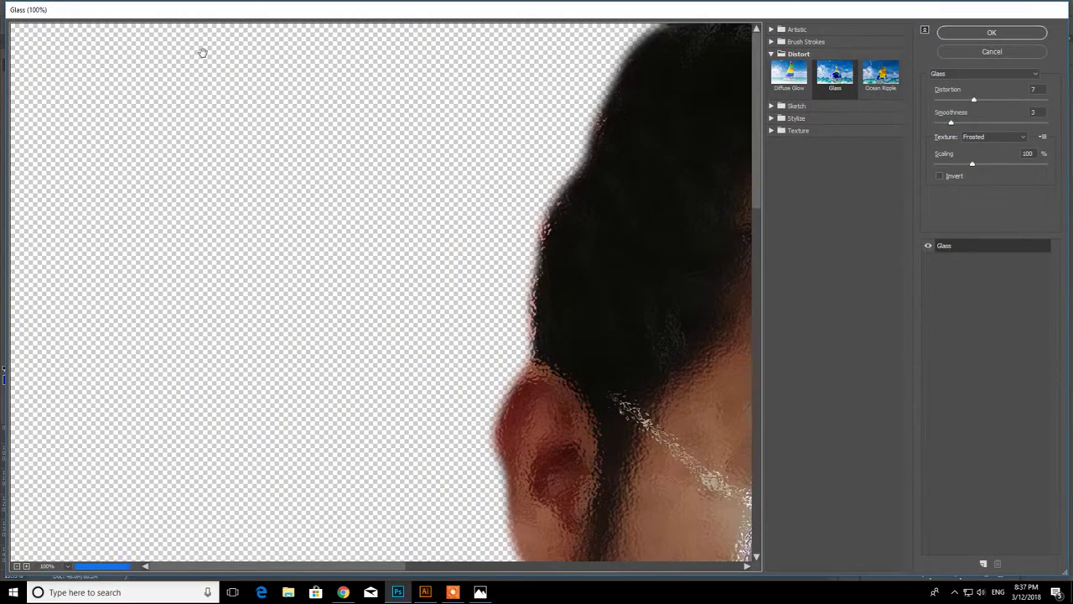
click(16, 565)
click(16, 565)
click(16, 565)
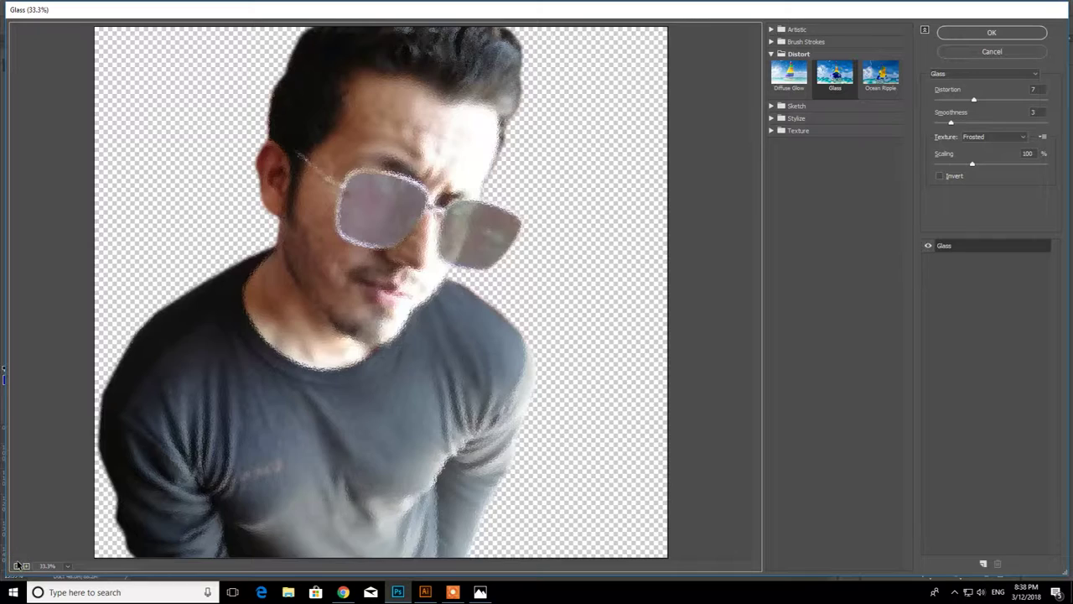
click(16, 565)
- Try Filter Gallery effects such as Accented Edges, Bas Relief, Chalk & Charcoal, Crosshatch and Dark Strokes, ending on Cutout
click(973, 76)
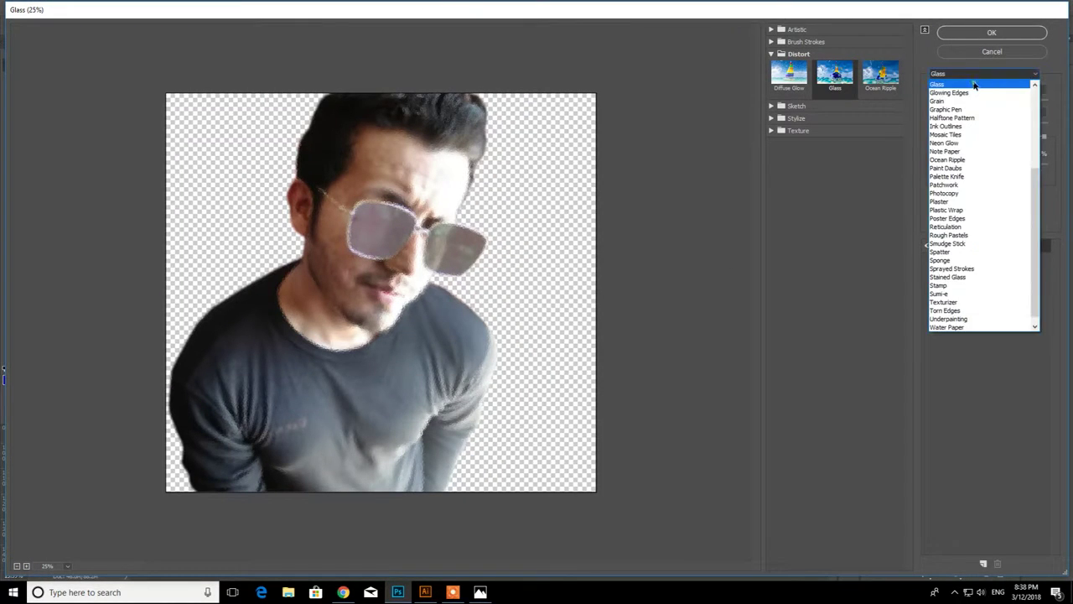
click(972, 77)
scroll(972, 77, up, 16)
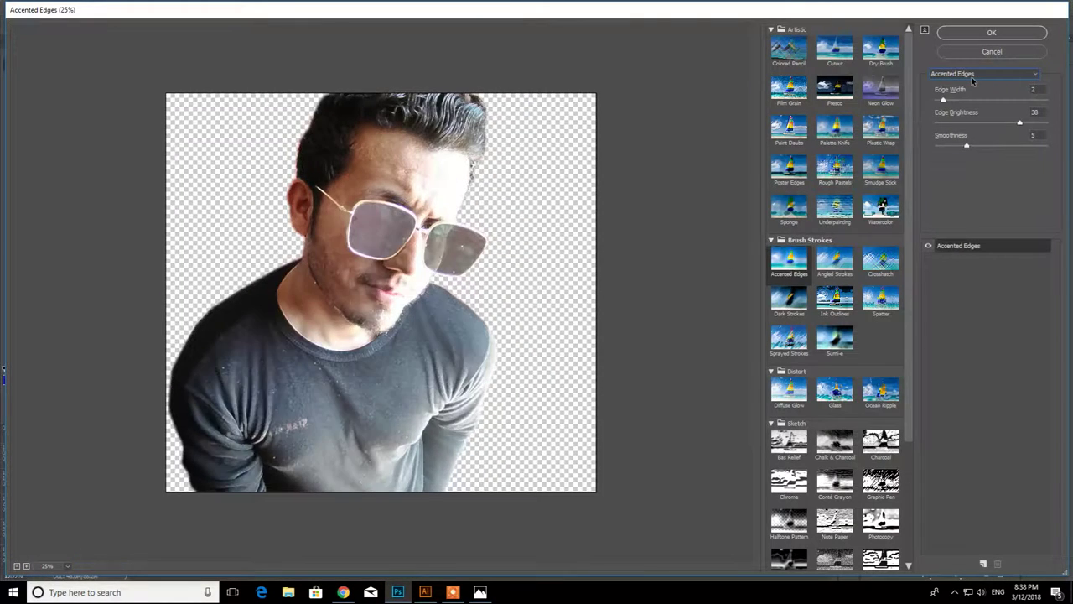
scroll(970, 76, down, 2)
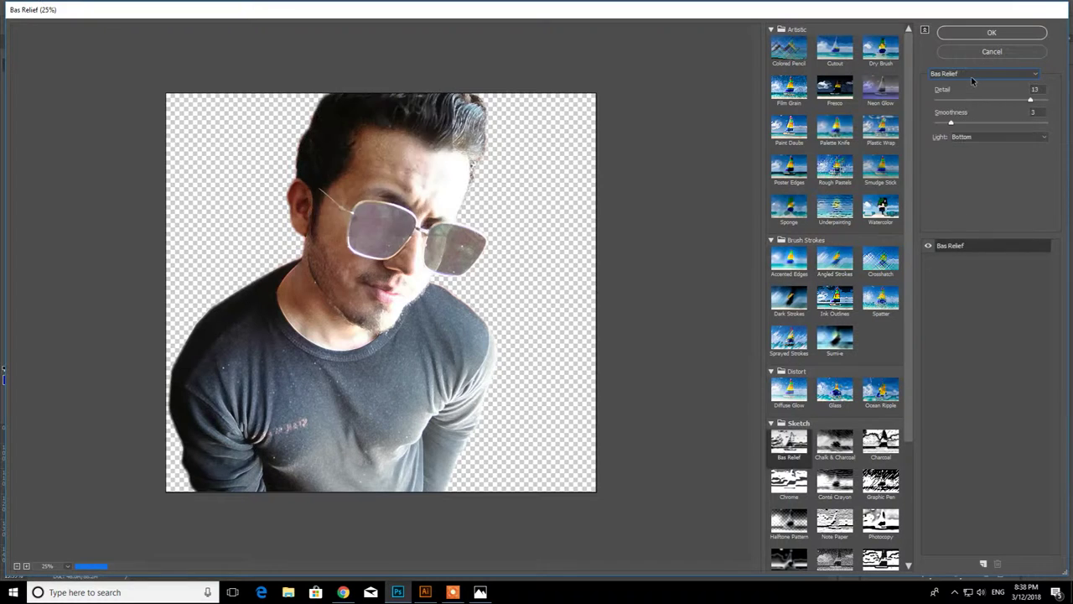
scroll(970, 78, down, 2)
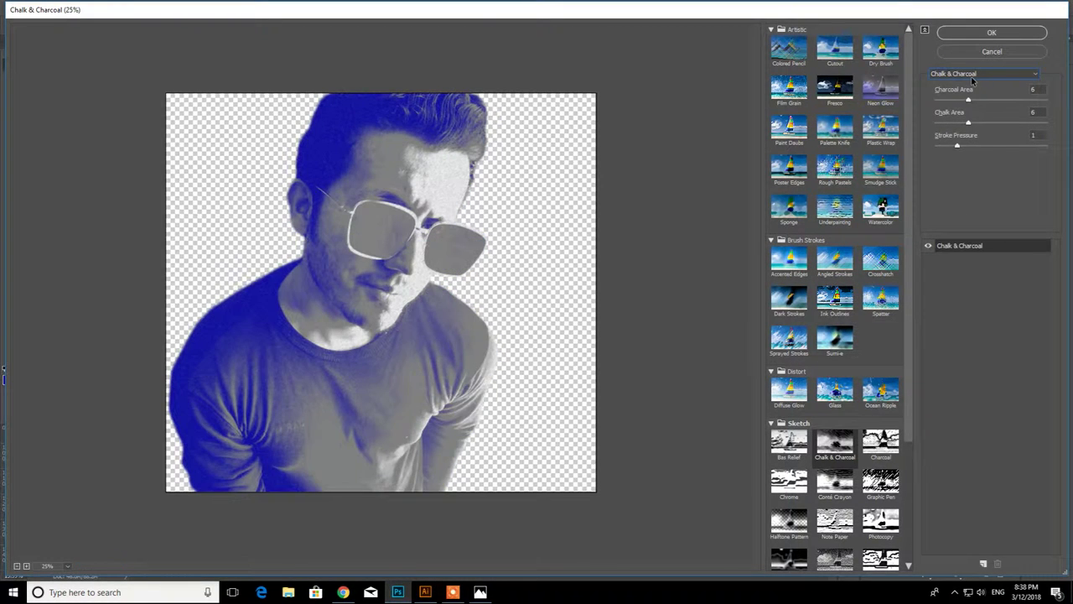
scroll(972, 79, down, 2)
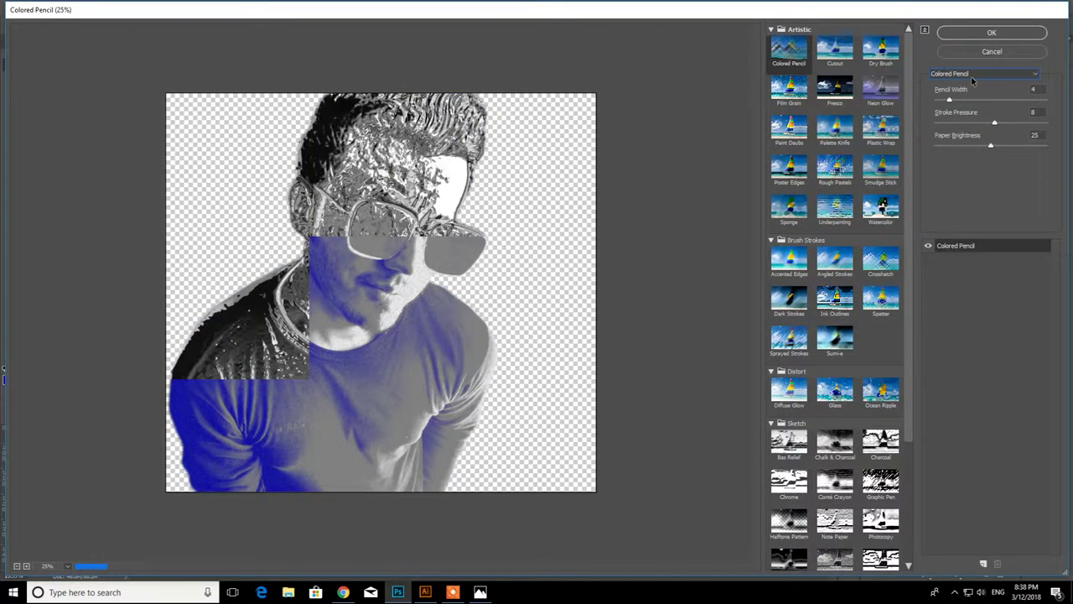
scroll(971, 76, down, 4)
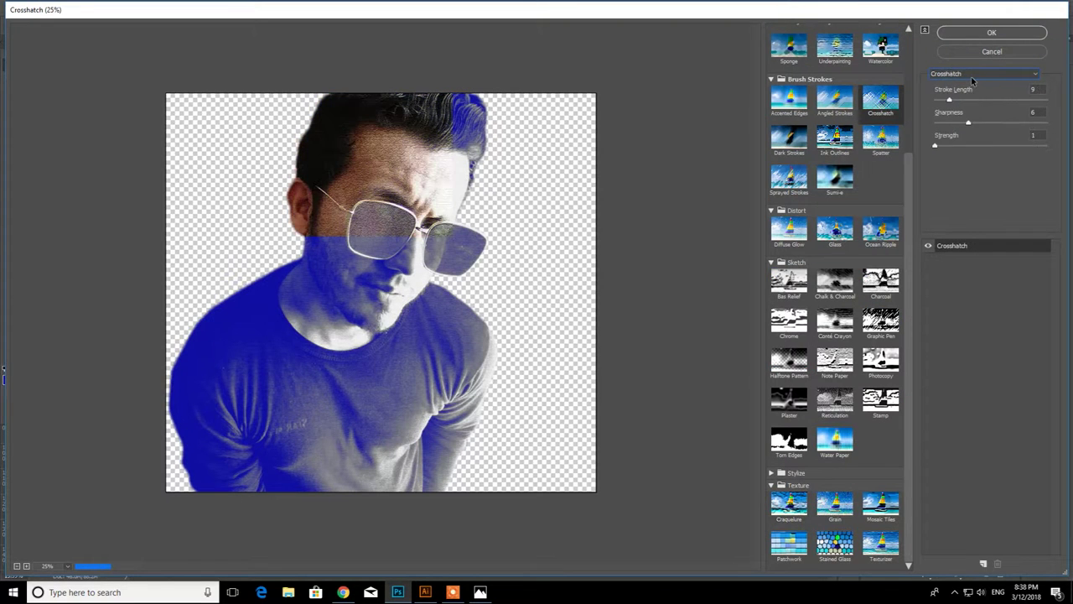
scroll(972, 79, down, 1)
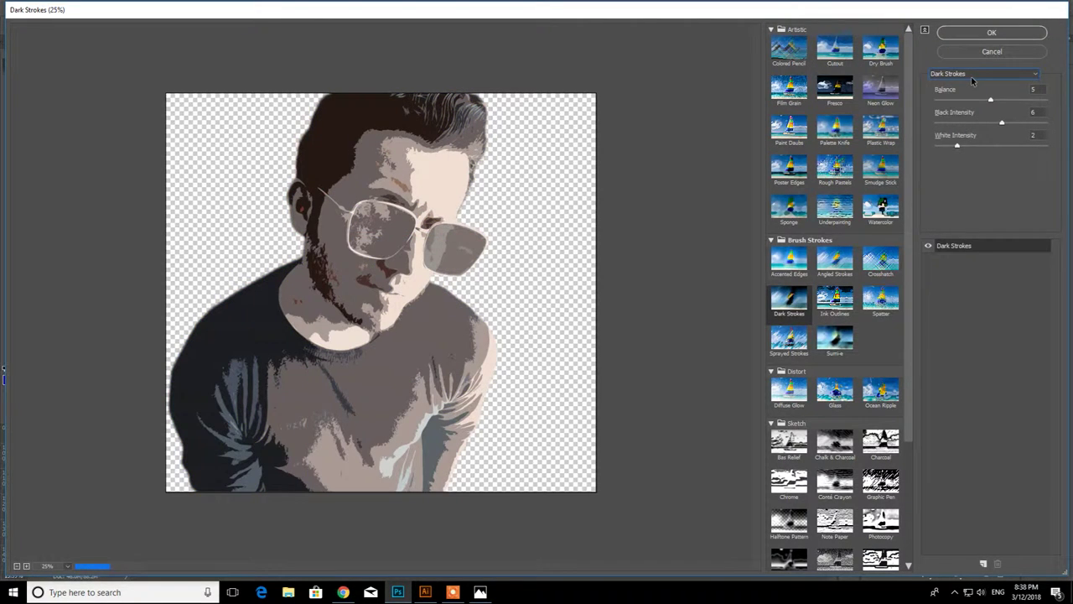
scroll(972, 80, up, 1)
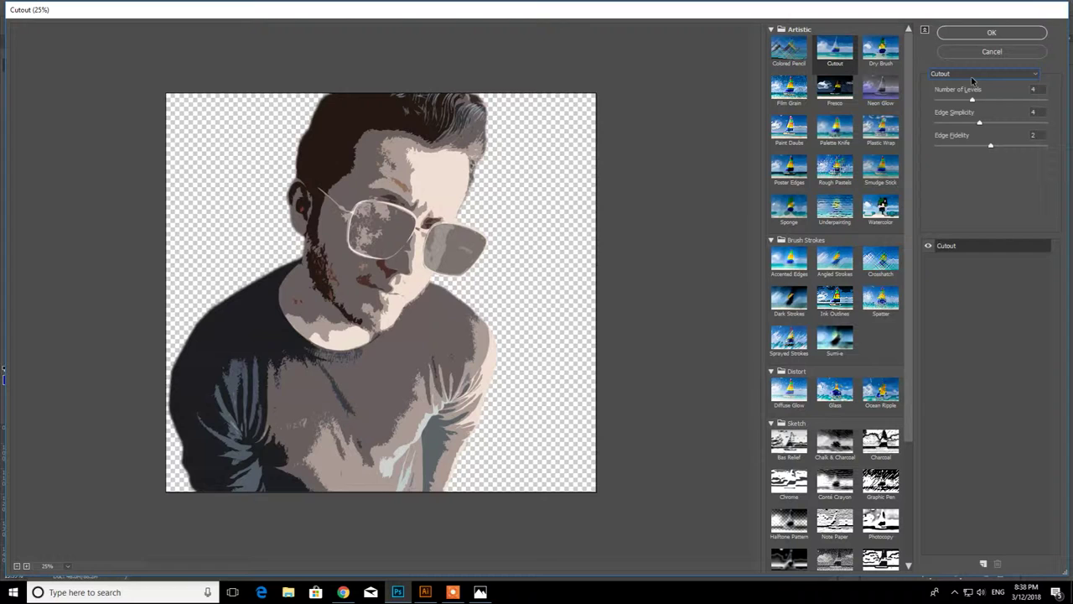
- Try Cutout with 8 levels, then with 2 levels, Edge Simplicity 0 and Edge Fidelity 1
drag(970, 102, 1047, 107)
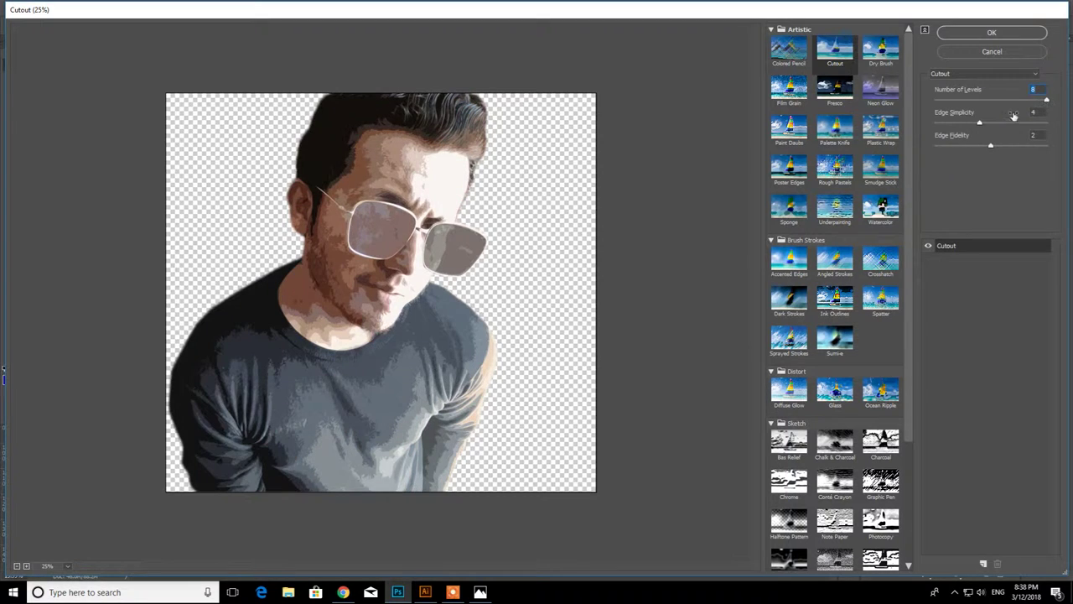
drag(979, 124, 945, 124)
drag(992, 146, 1024, 148)
drag(1016, 148, 934, 150)
drag(948, 124, 903, 123)
drag(1038, 101, 883, 112)
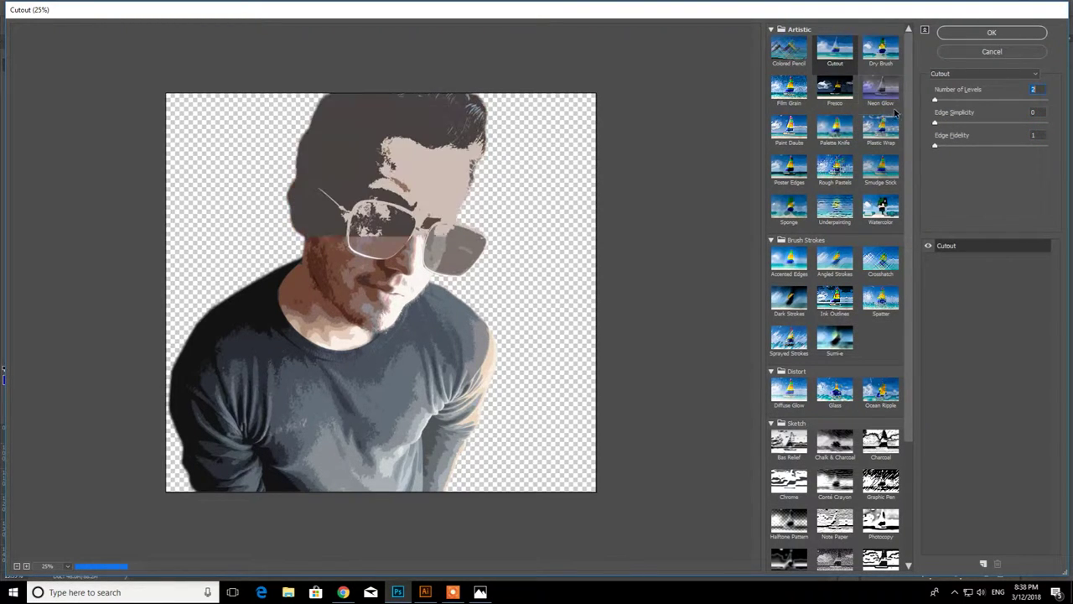
- Try the Cutout effect with Edge Fidelity 3, Edge Simplicity 10 and 8 levels
drag(936, 146, 1048, 145)
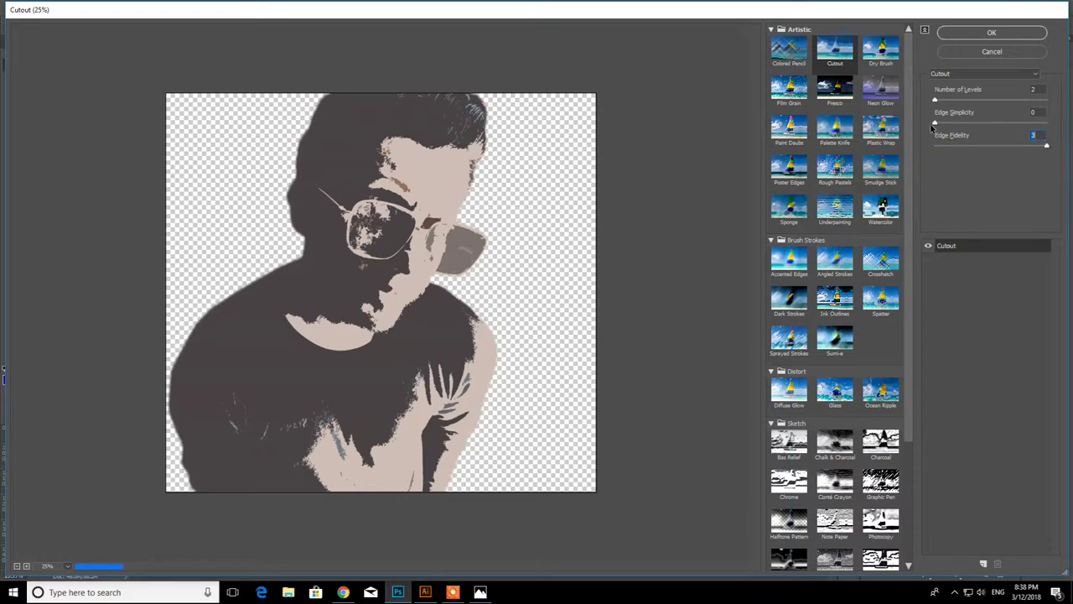
drag(938, 123, 1048, 124)
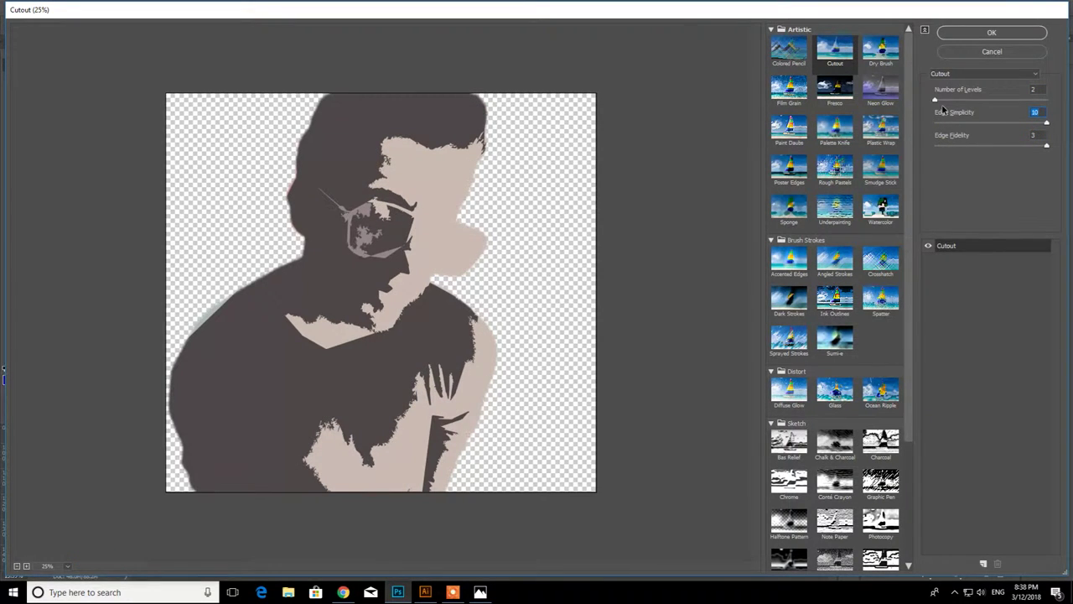
drag(936, 101, 1048, 101)
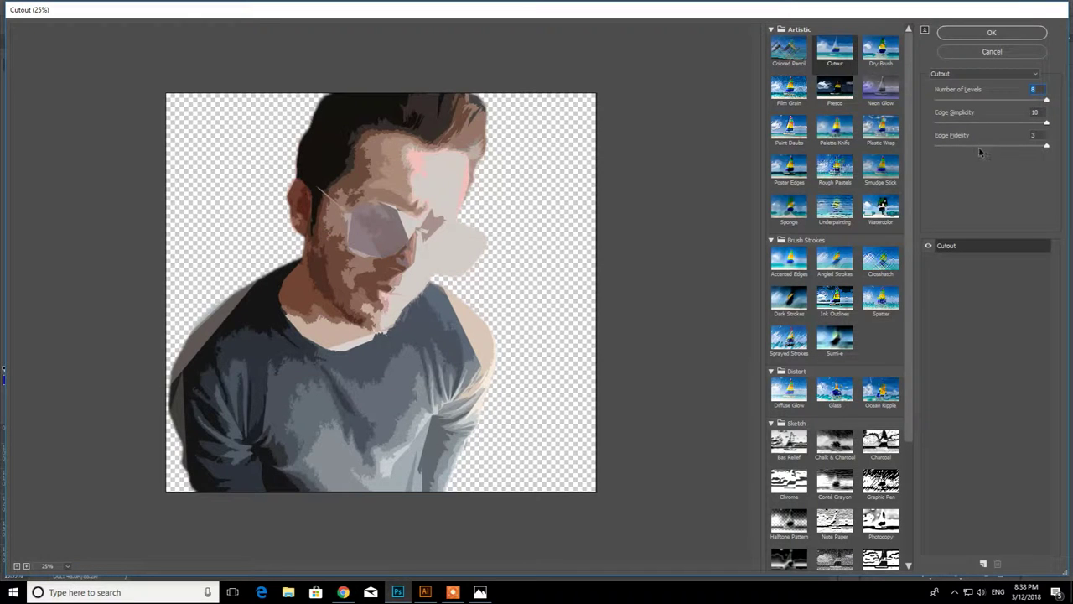
- Try Cutout with Edge Fidelity 1 and Edge Simplicity 0 while varying the number of levels
click(937, 146)
click(936, 122)
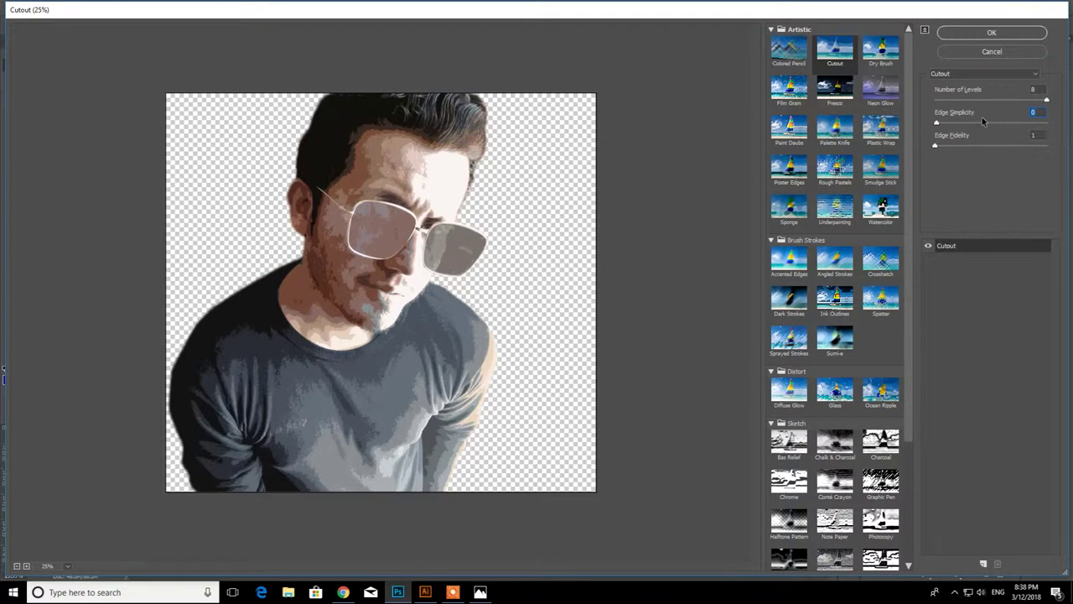
click(1020, 100)
click(965, 100)
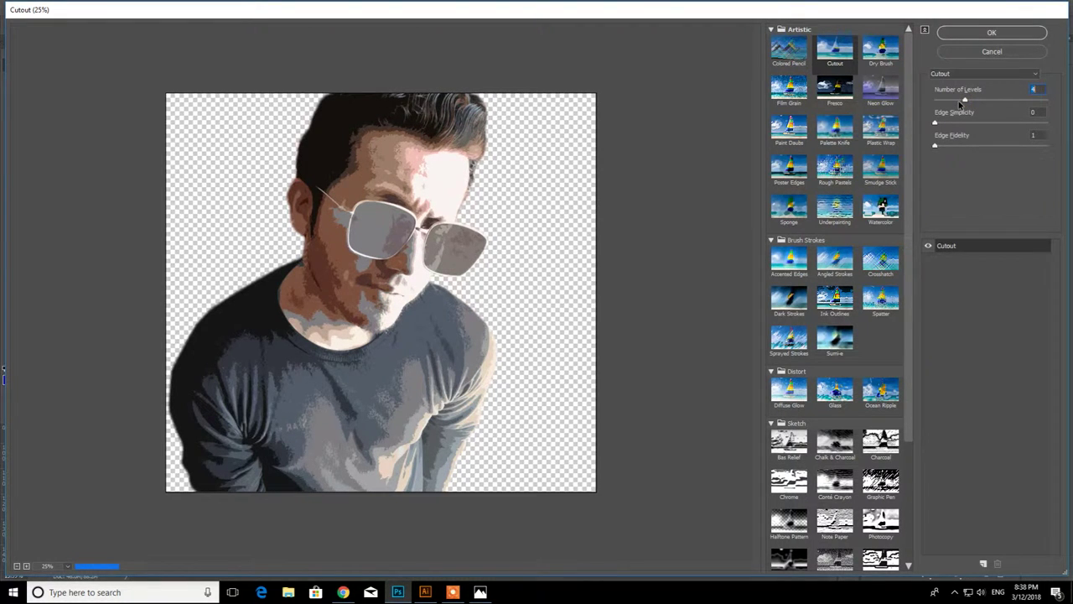
click(1007, 101)
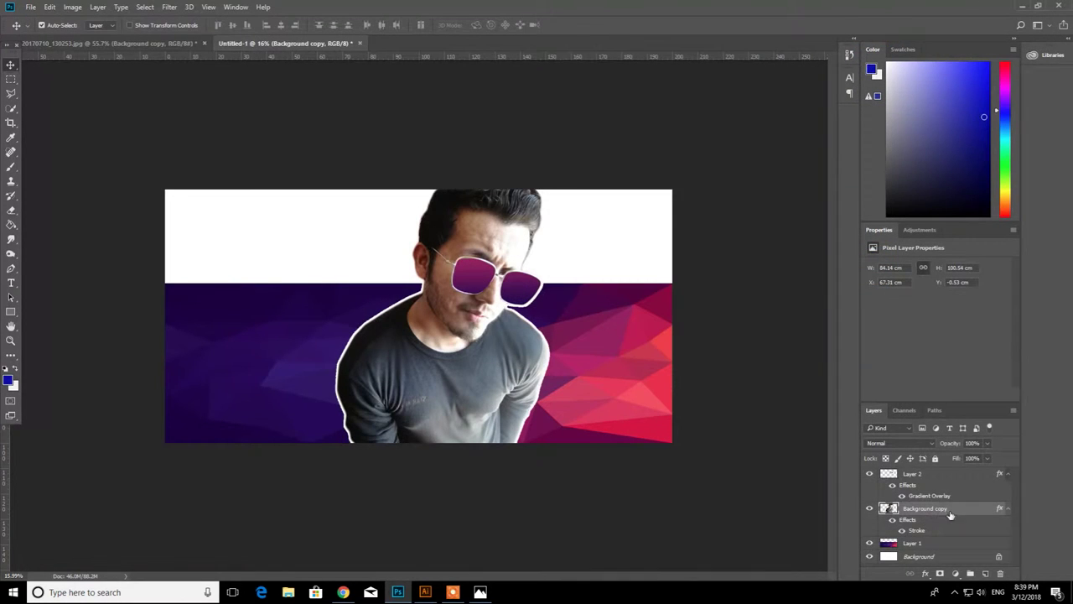
- Duplicate the man's layer and open the Filter Gallery for the copy with the preview at 25%
drag(950, 514, 985, 574)
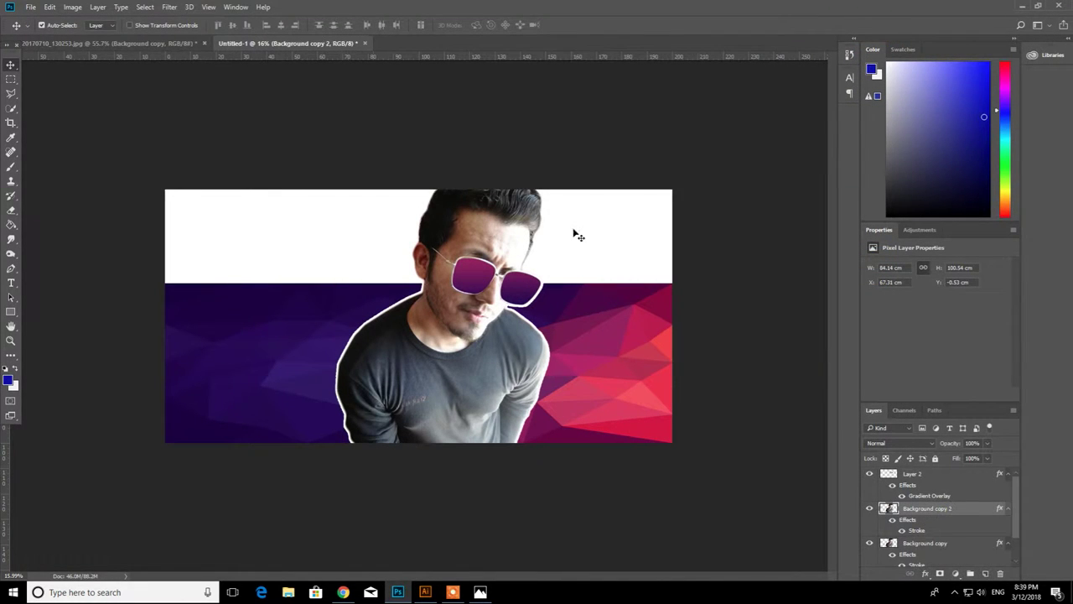
click(169, 6)
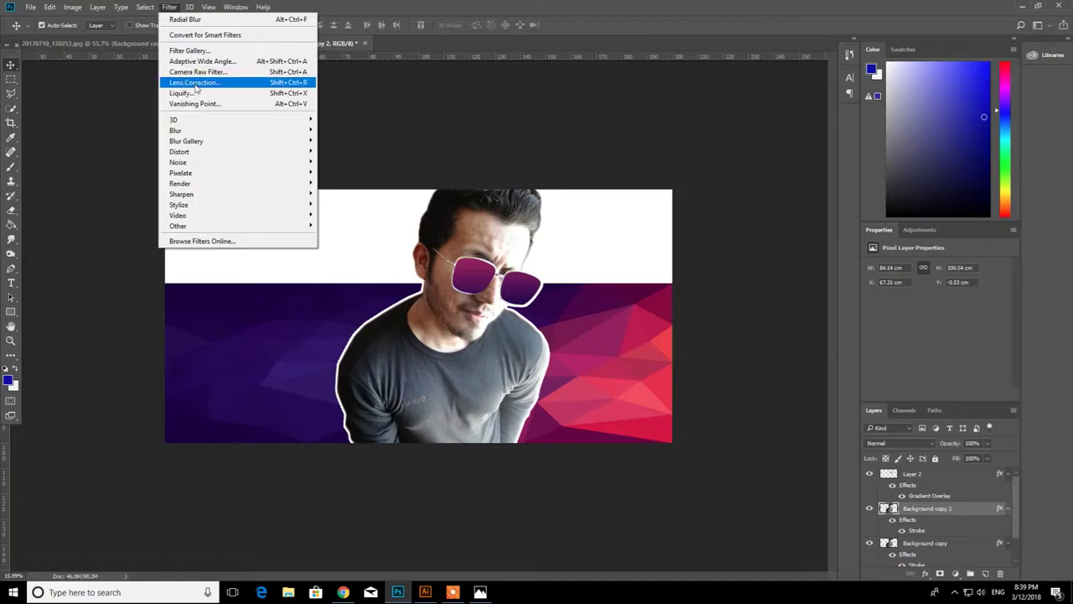
click(195, 59)
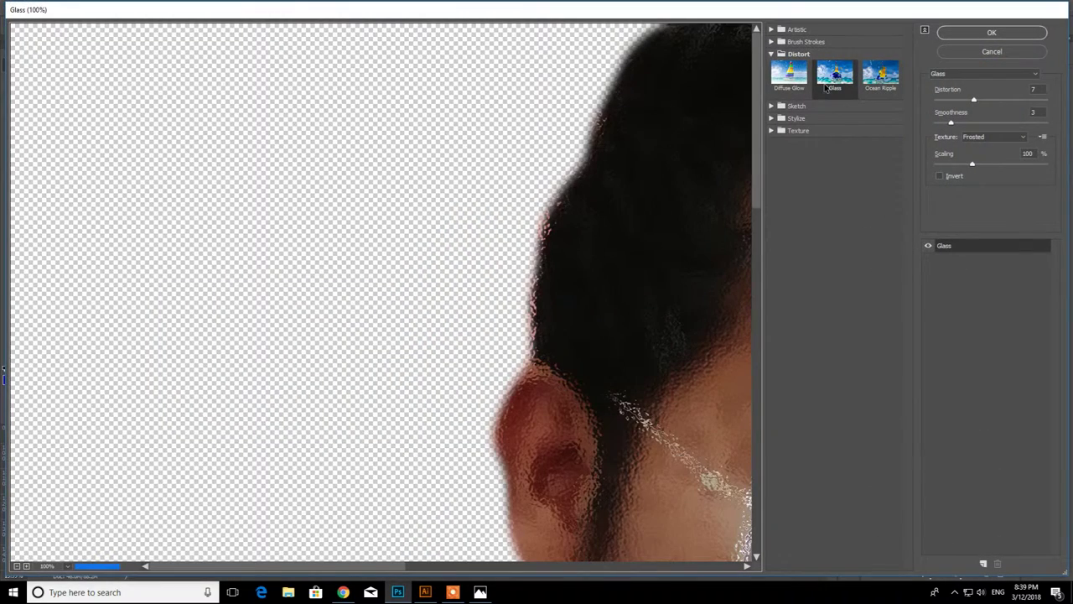
click(17, 567)
click(17, 567)
click(16, 566)
click(17, 567)
- Apply the Cutout filter with 7 levels to the duplicated man layer
click(987, 75)
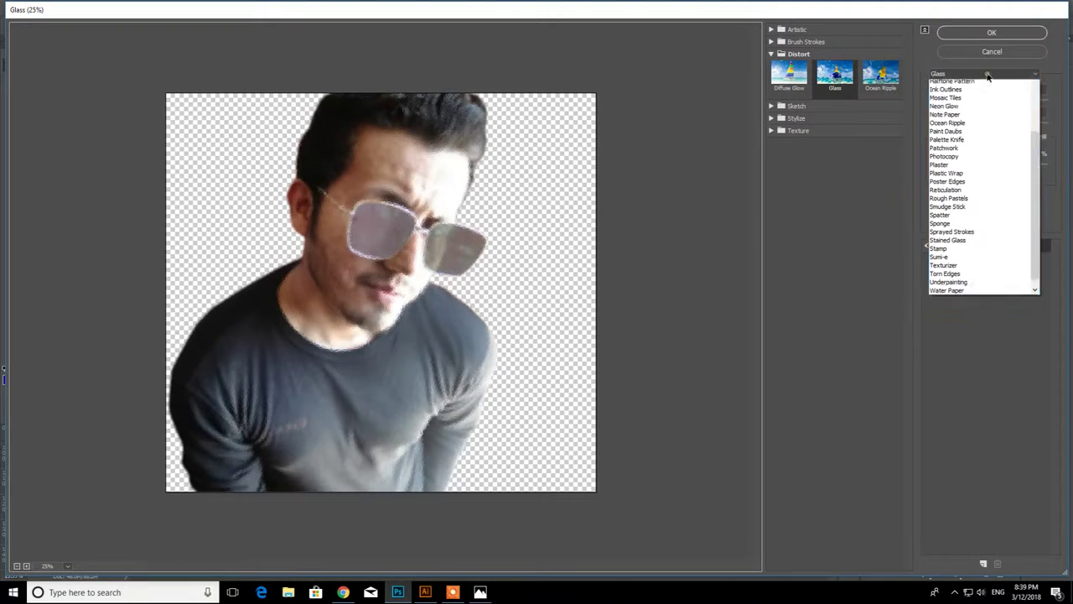
click(988, 75)
scroll(987, 75, down, 2)
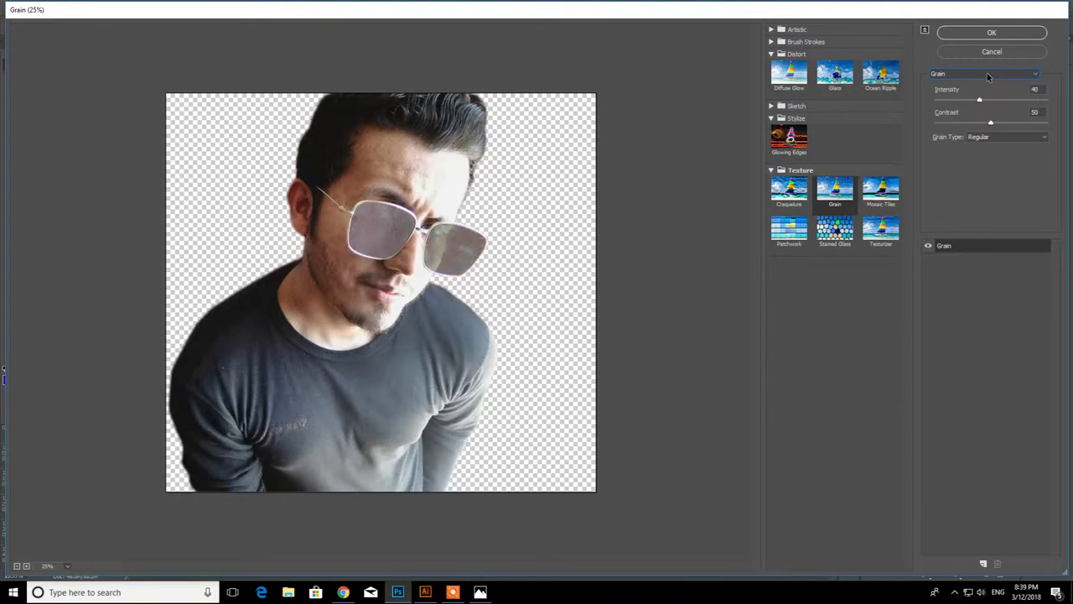
click(988, 74)
scroll(972, 100, up, 3)
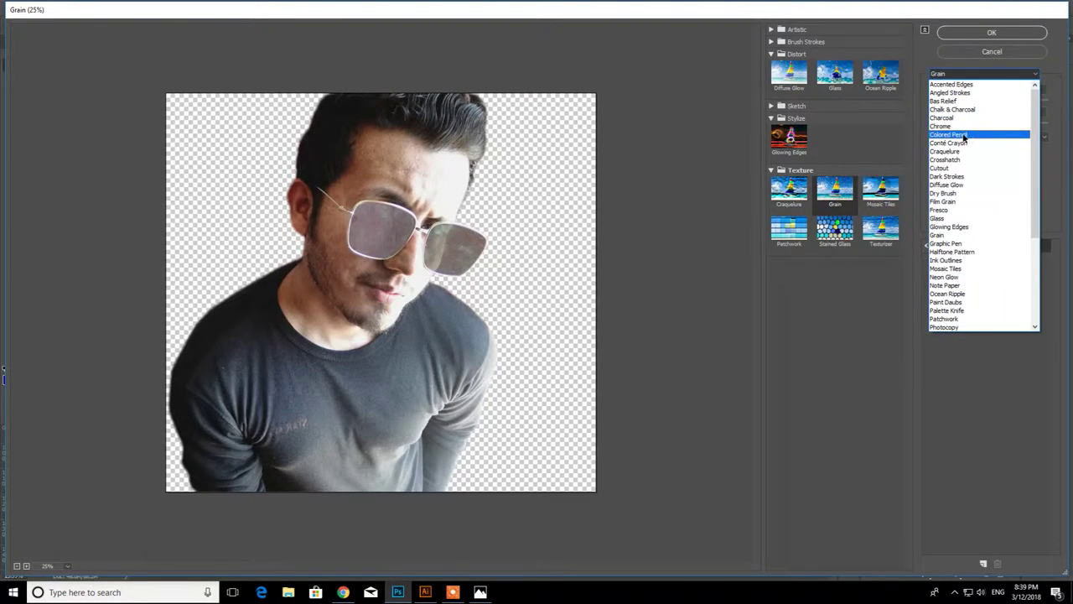
click(959, 167)
drag(972, 99, 1036, 99)
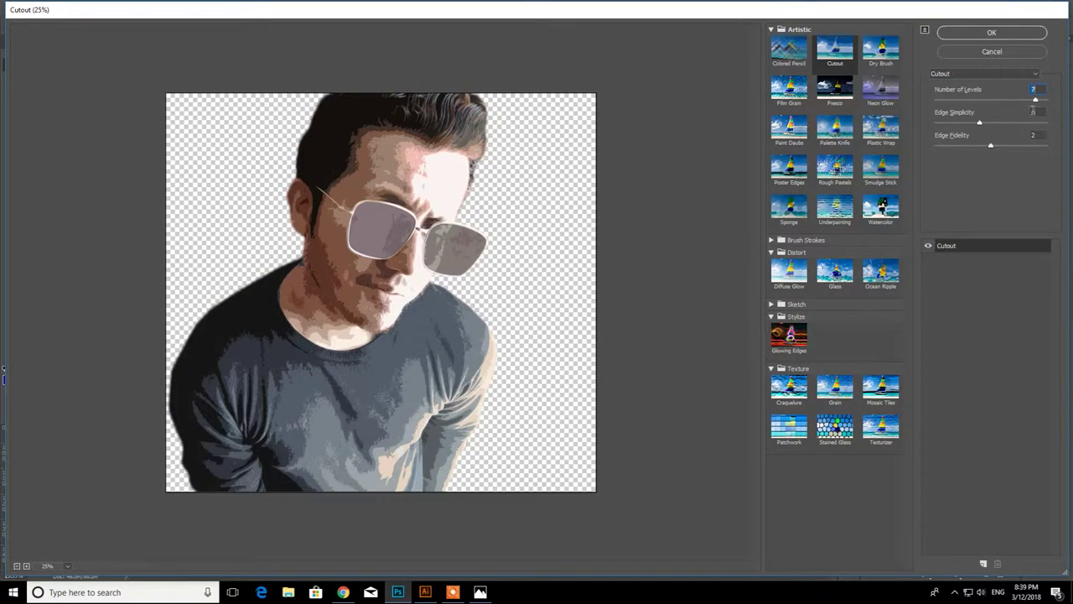
click(994, 35)
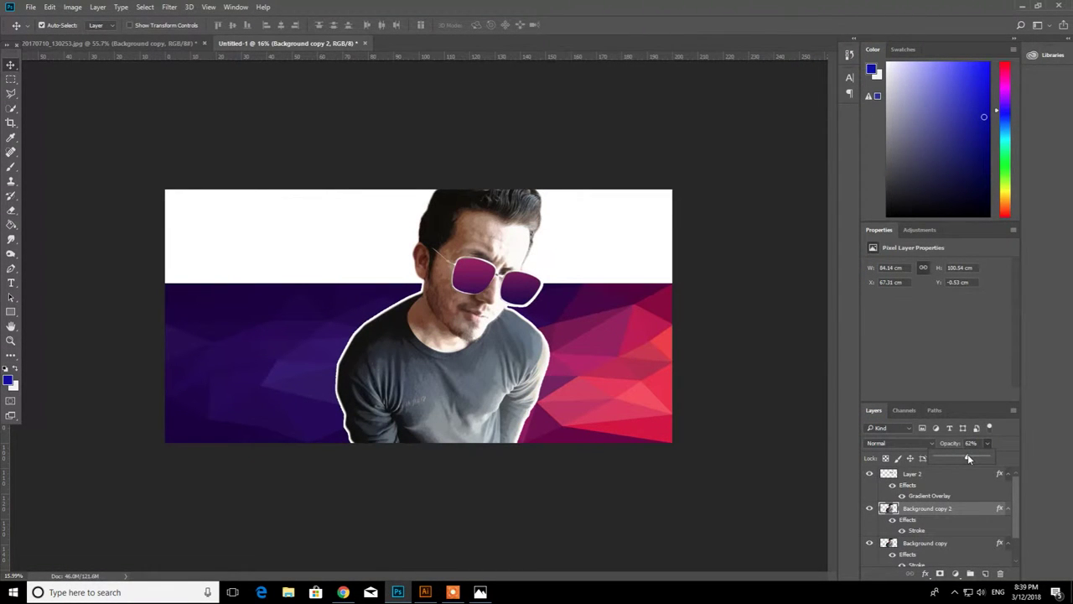
- Try the Cutout copy of the man at 55% opacity and compare it with the unfiltered layer below
drag(967, 458, 970, 457)
click(869, 508)
click(890, 542)
click(169, 7)
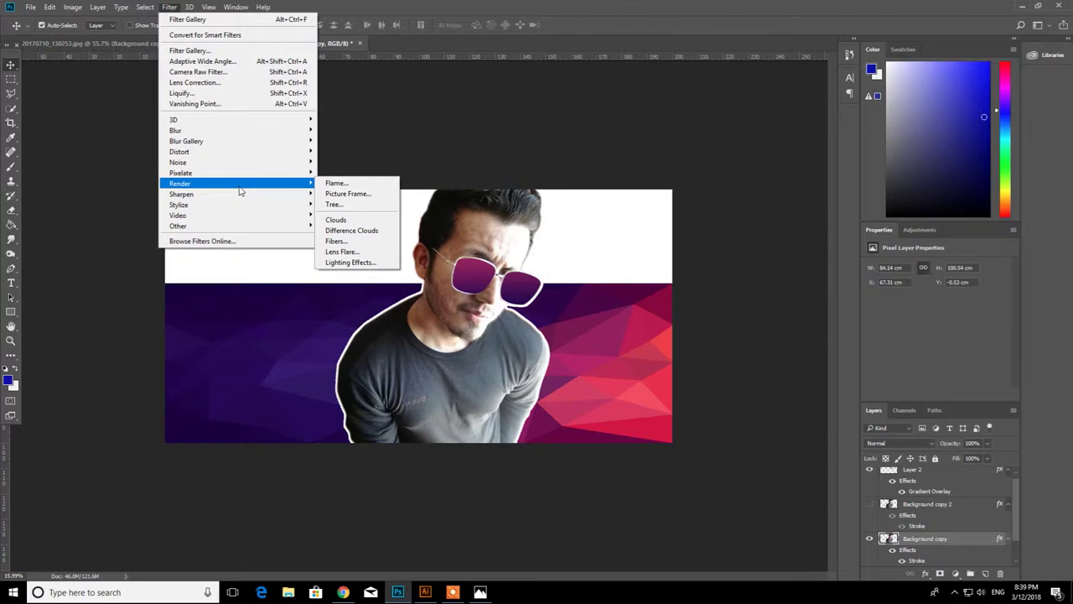
click(906, 507)
click(869, 507)
- Inspect the face up close and set the Cutout copy's opacity to 47%
scroll(485, 306, up, 6)
scroll(534, 288, up, 2)
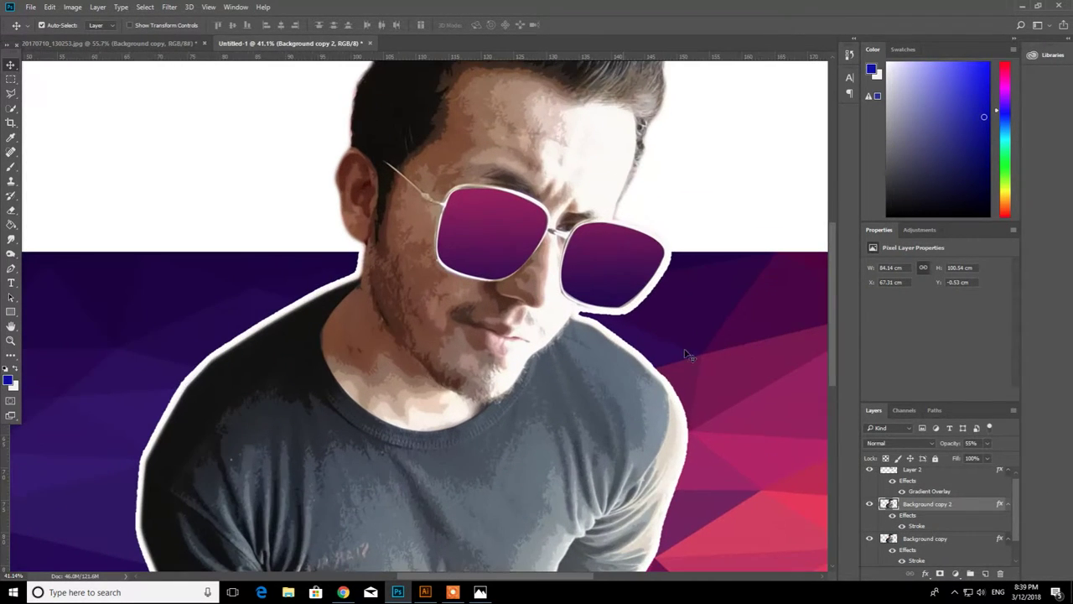
scroll(522, 297, up, 3)
scroll(522, 300, down, 4)
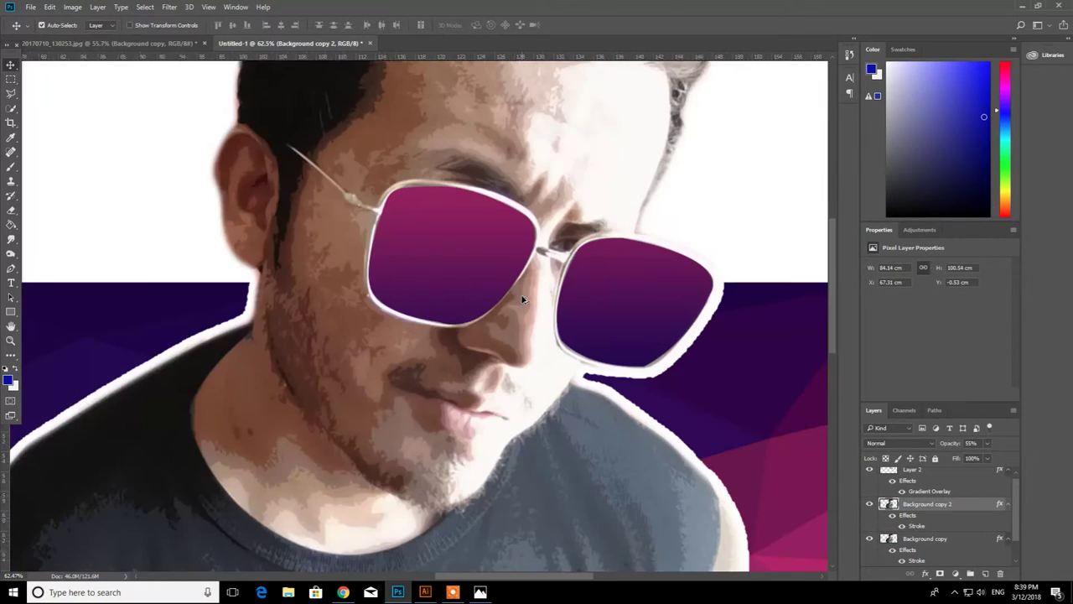
scroll(519, 307, down, 3)
drag(987, 443, 972, 457)
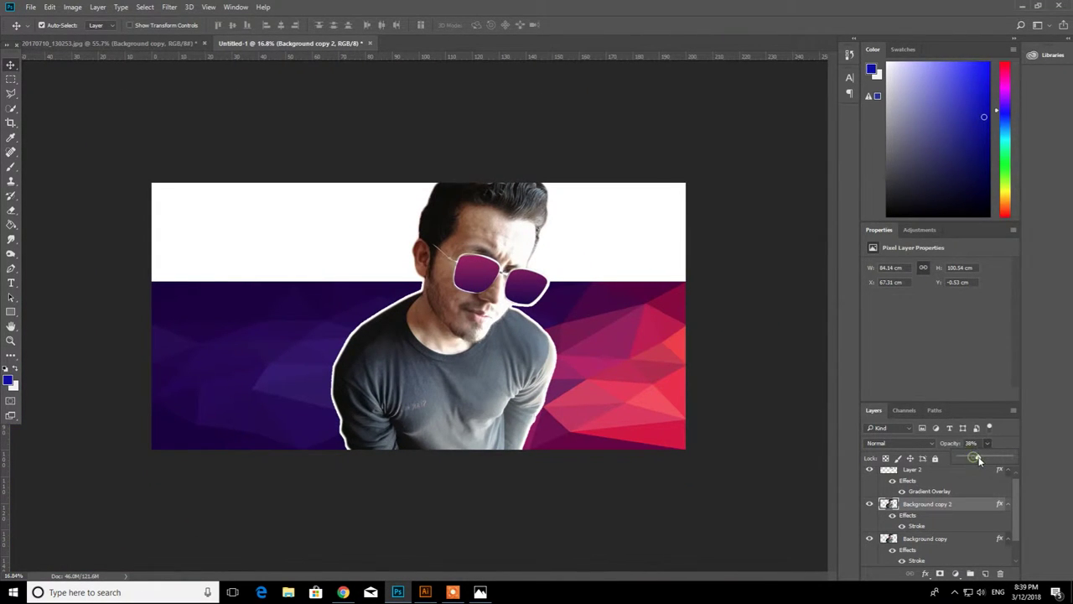
- Set up the Blur tool with a 306 px brush, and return to the Smudge tool
click(11, 239)
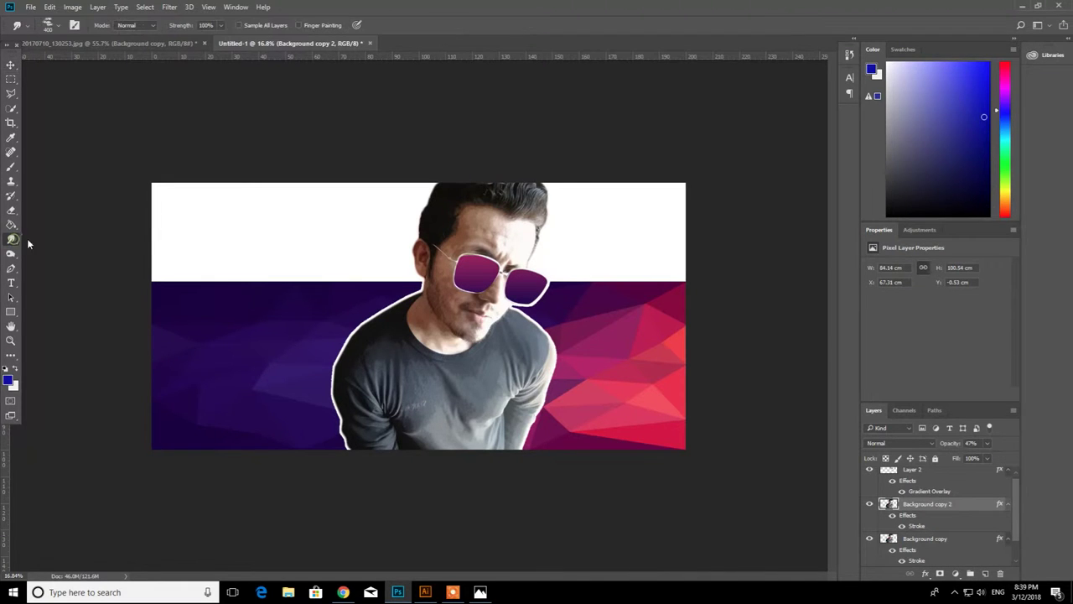
right_click(395, 369)
click(512, 397)
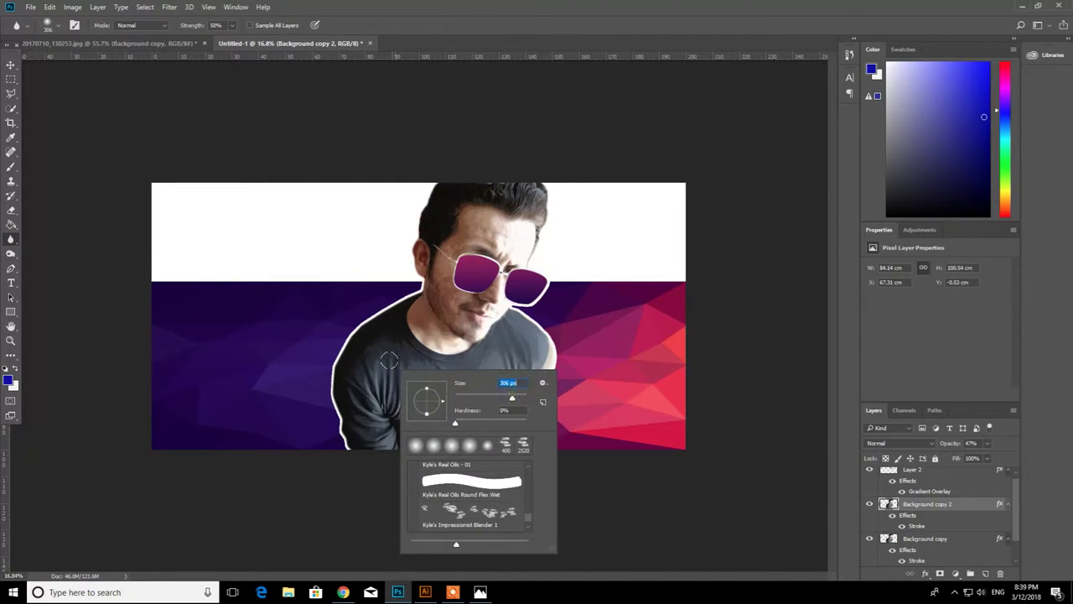
key(Return)
right_click(19, 245)
click(52, 256)
- Try smudging the man's T-shirt on the Cutout copy with the 400 px Smudge brush
right_click(448, 368)
mouse_move(410, 396)
mouse_down()
mouse_move(410, 385)
mouse_move(520, 403)
mouse_move(501, 395)
mouse_up()
mouse_move(461, 436)
mouse_down()
mouse_move(482, 424)
mouse_move(553, 447)
mouse_up()
key(ctrl+alt+z)
key(ctrl+alt+z)
mouse_move(521, 365)
mouse_down()
mouse_move(453, 444)
mouse_move(500, 418)
mouse_up()
key(ctrl+alt+z)
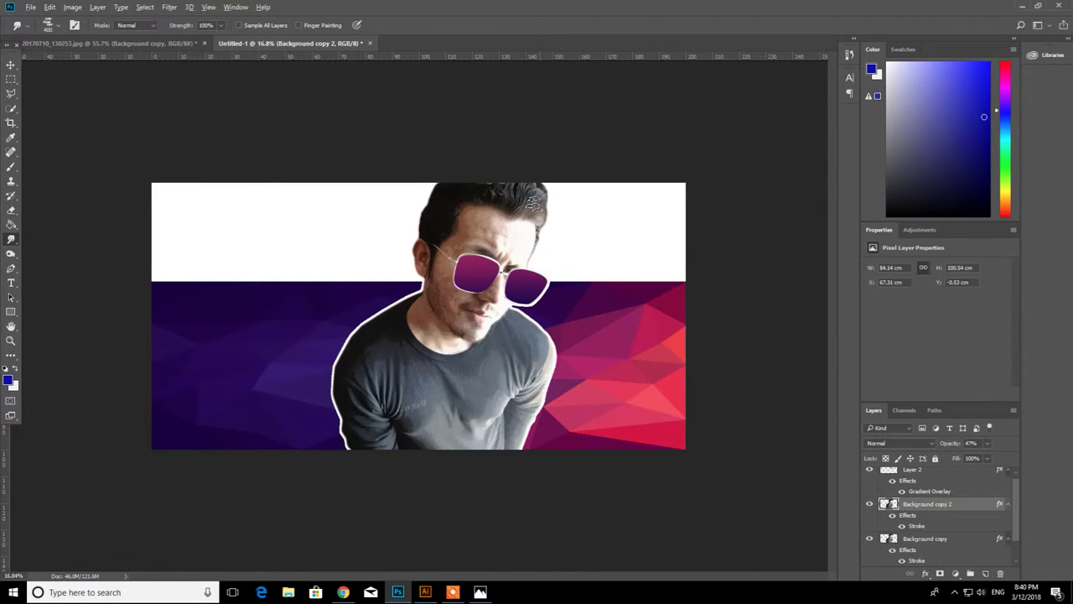
- Try smudging the man's hair outward past its edge on the Cutout copy
scroll(573, 106, up, 13)
scroll(574, 60, up, 3)
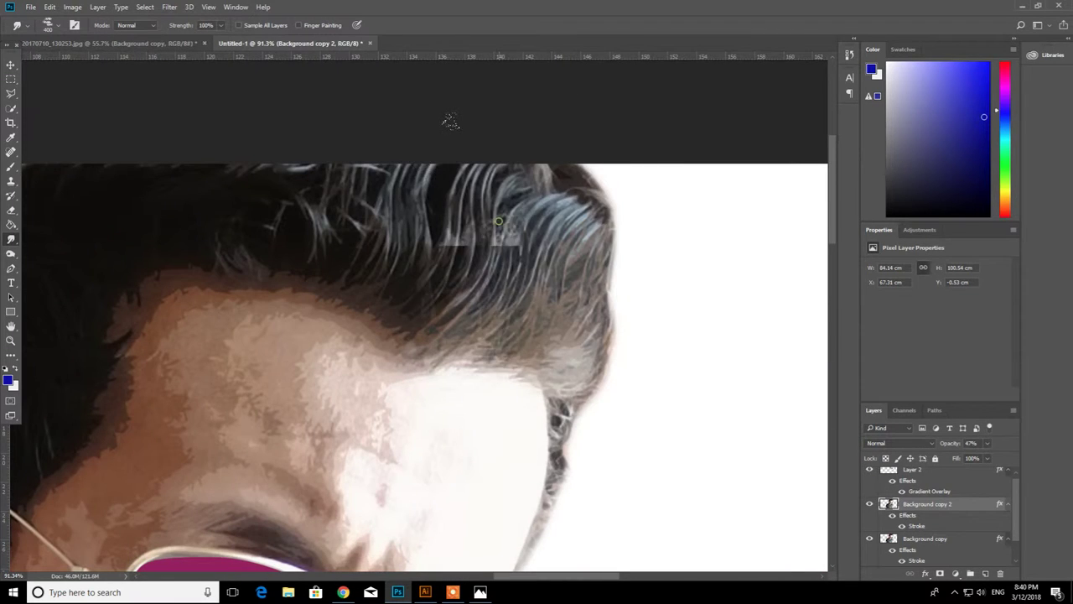
scroll(496, 86, down, 2)
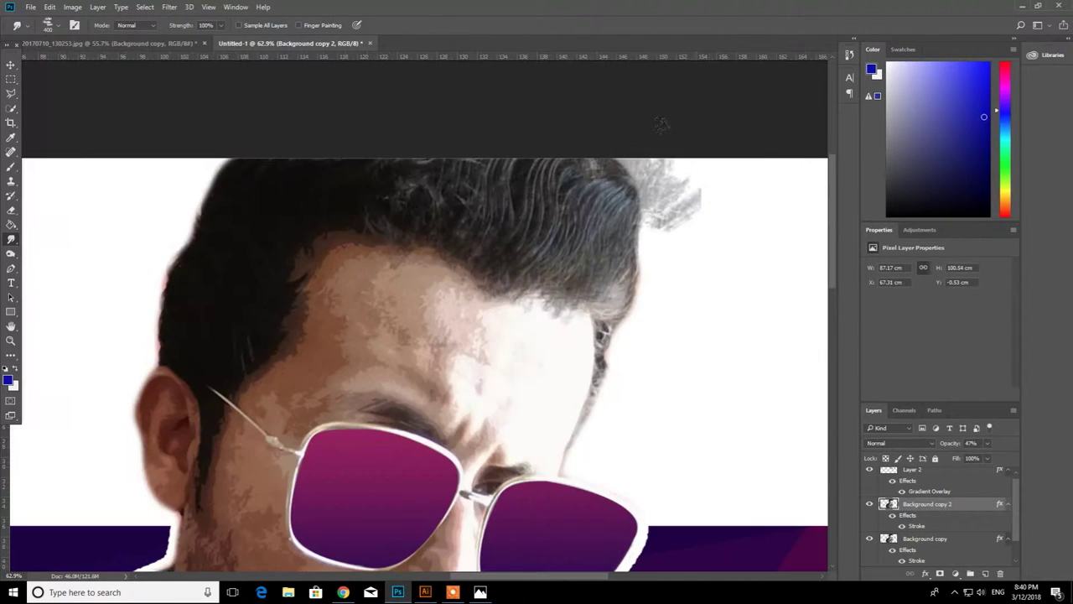
scroll(517, 73, down, 2)
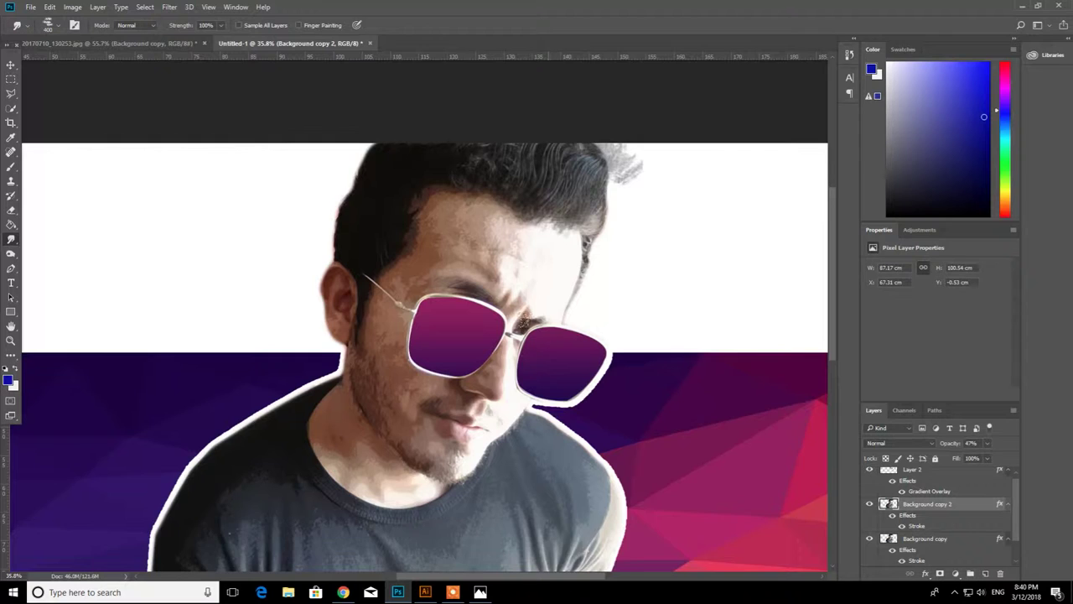
key(ctrl+alt+z)
key(ctrl+alt+z)
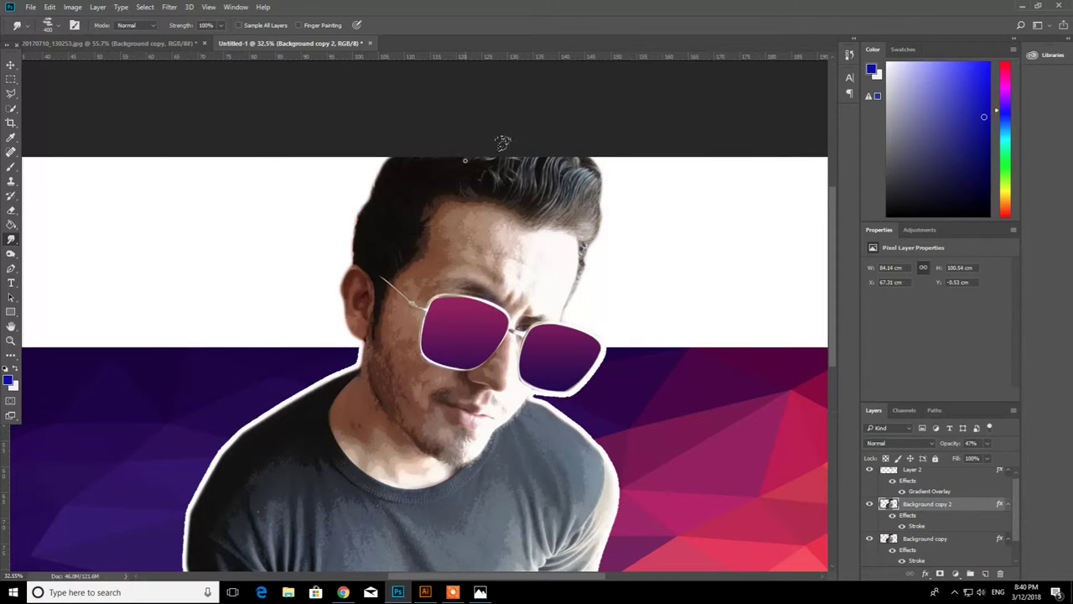
- Smudge along the top edge of the man's hair on the Cutout copy
drag(454, 145, 525, 141)
scroll(559, 248, down, 1)
scroll(495, 248, up, 4)
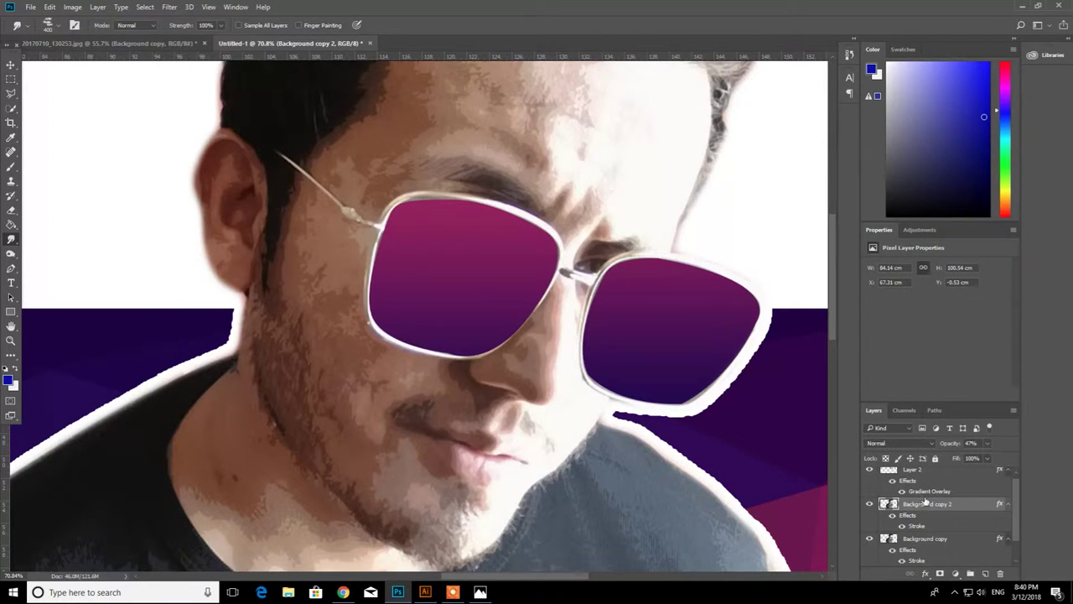
- Try smudging the left sunglasses lens on Layer 2 with the 400 px brush
click(916, 472)
drag(382, 244, 503, 260)
key(ctrl+z)
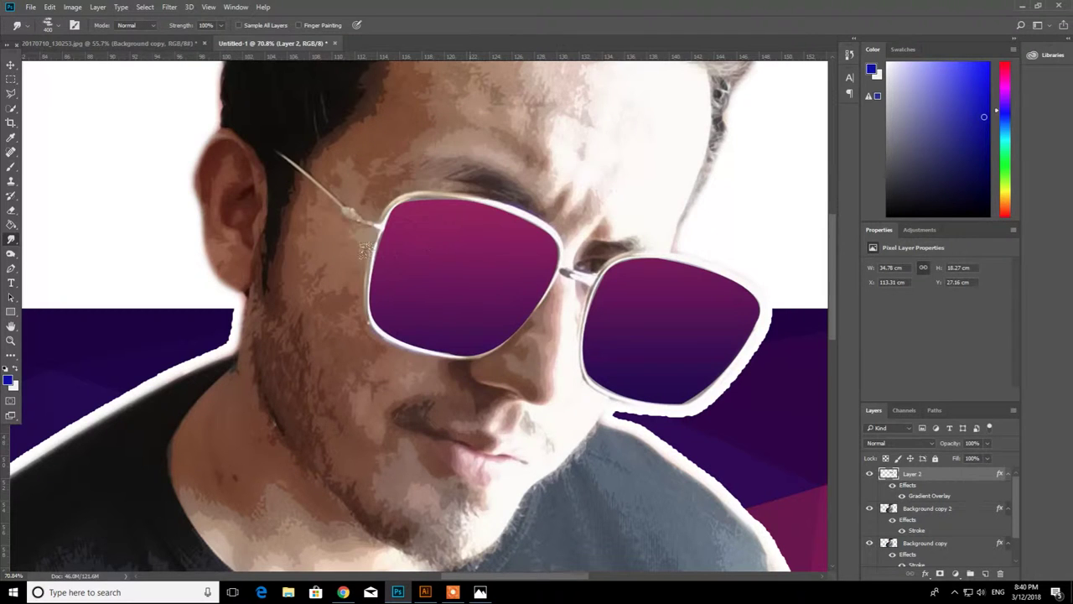
click(409, 278)
key(ctrl+z)
- Reduce the Smudge brush to 67 px and try it on the left lens's outer edge
right_click(437, 268)
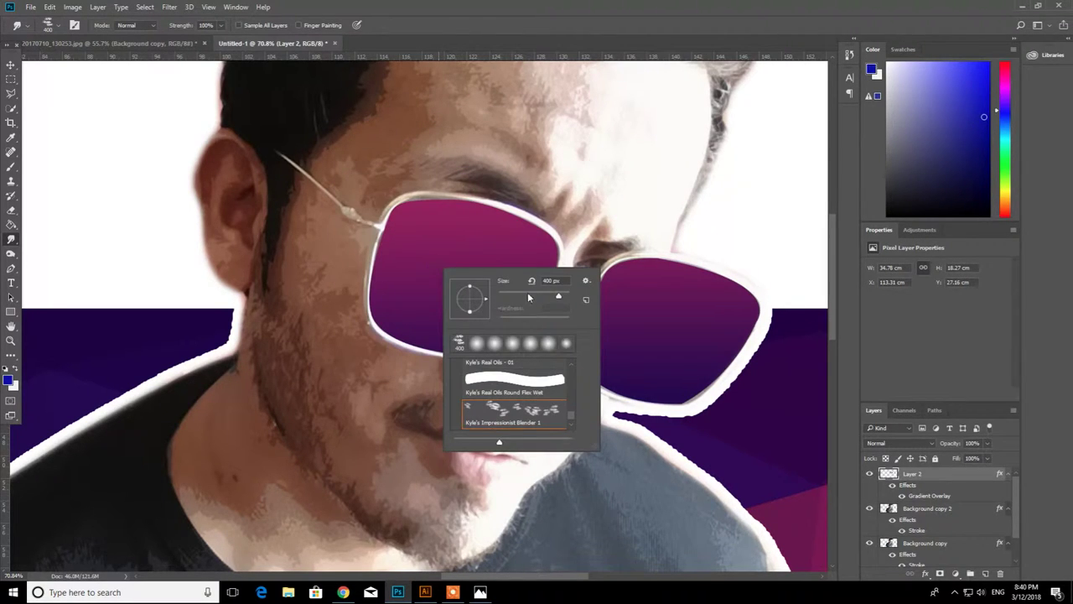
drag(528, 292, 521, 293)
drag(402, 276, 394, 258)
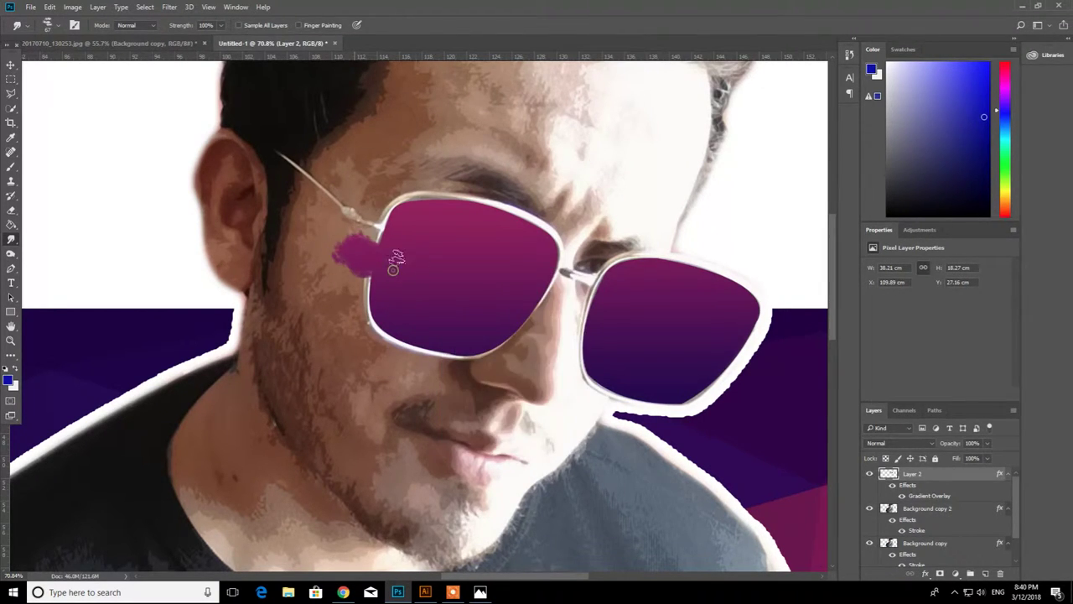
key(ctrl+z)
- Set the Smudge brush size to about 330 px with Kyle's Impressionist Blender 1
right_click(443, 266)
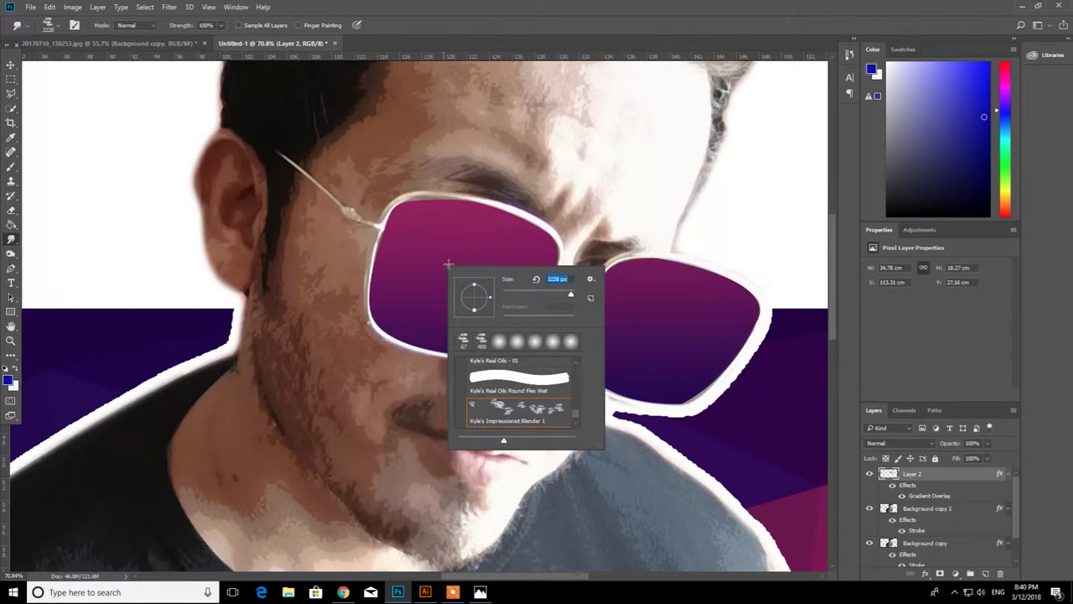
key(Return)
scroll(490, 302, down, 4)
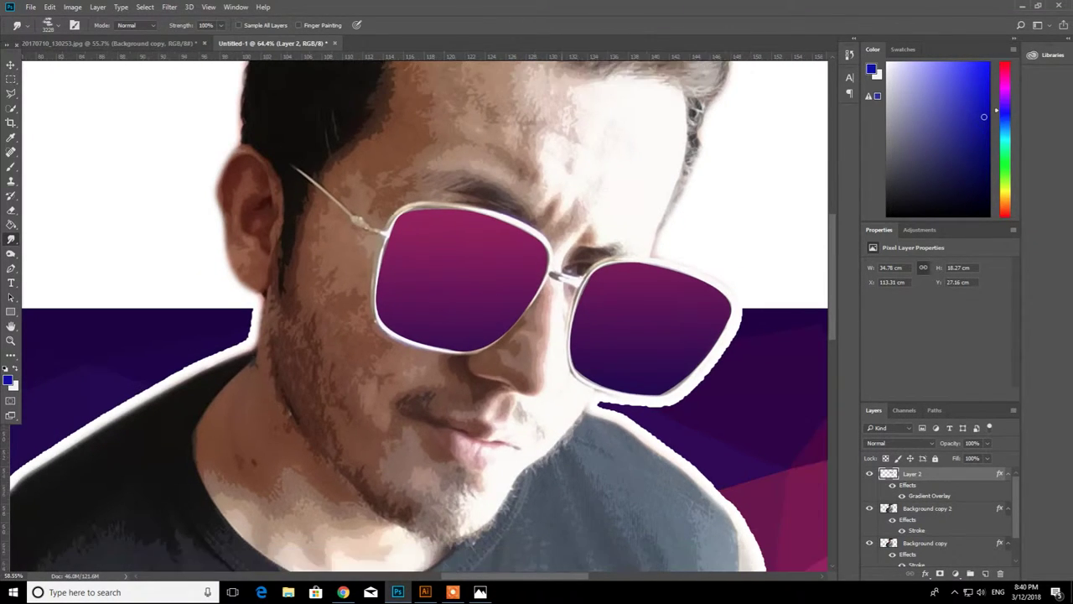
right_click(453, 289)
click(558, 320)
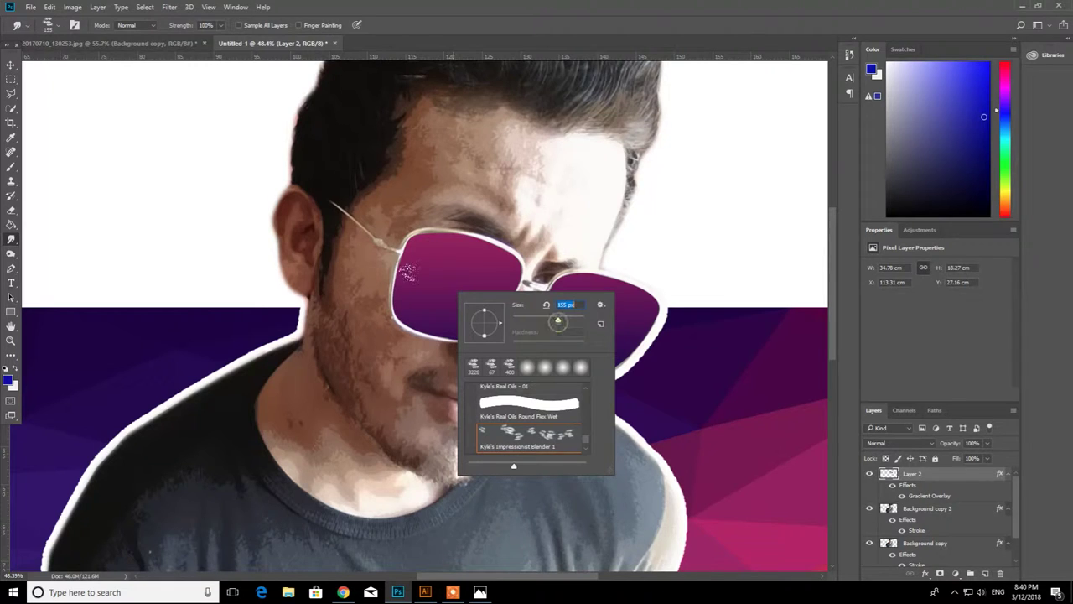
click(571, 321)
key(Return)
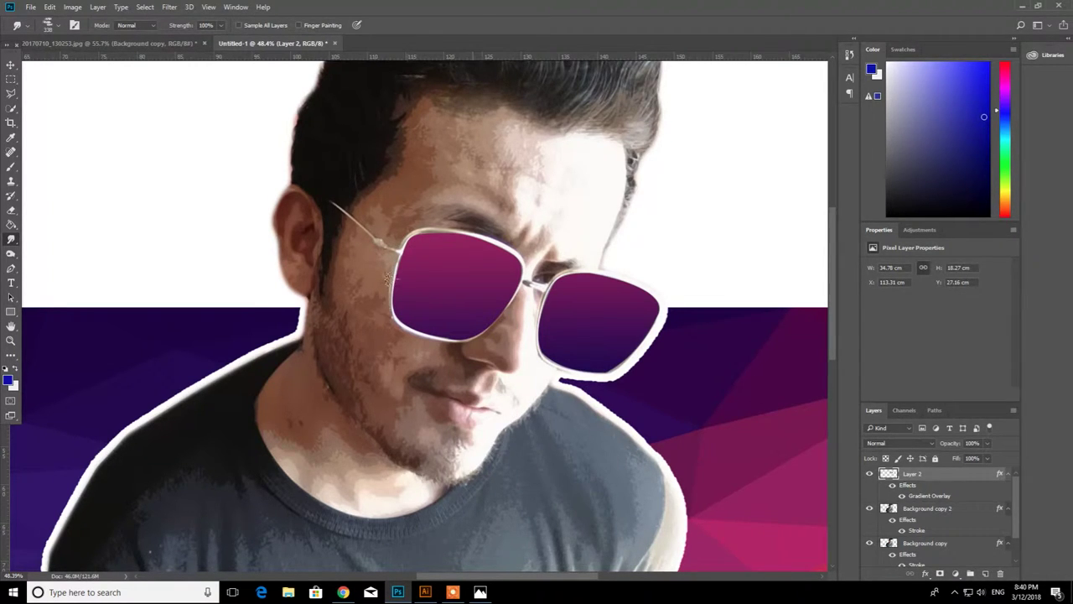
- Try smudging inward from the left lens's outer edge with the resized brush
drag(389, 278, 415, 304)
key(ctrl+z)
scroll(489, 295, down, 1)
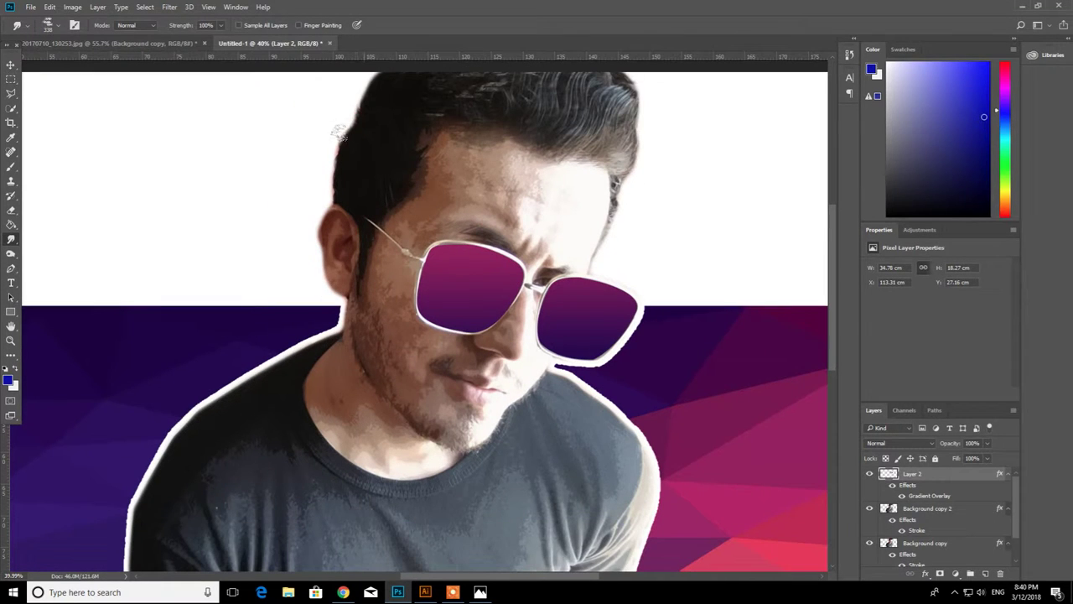
scroll(377, 184, down, 2)
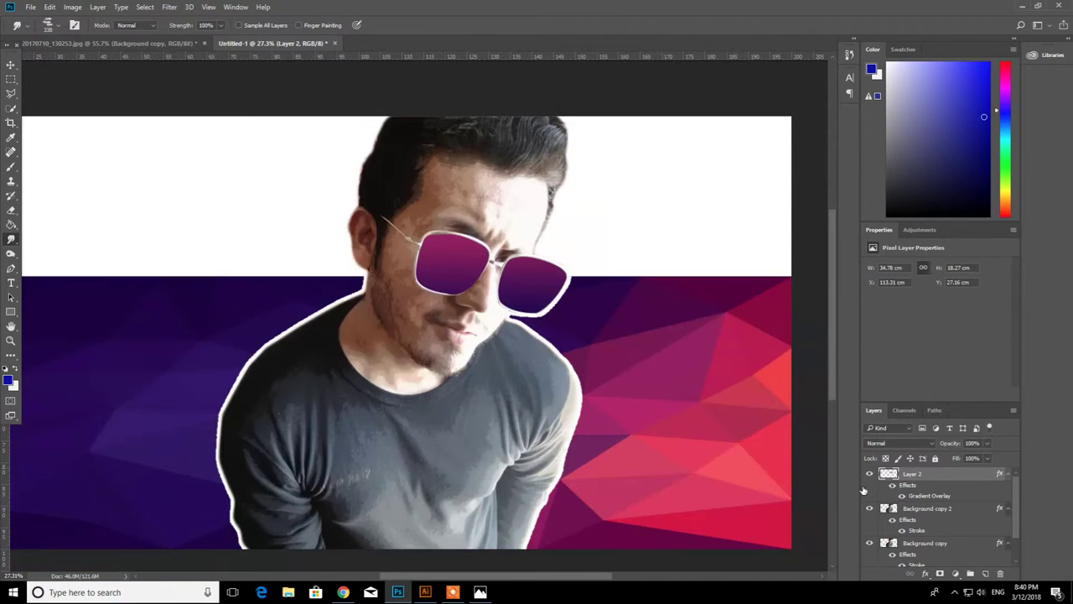
- Try smudging streaks across the upper part of both lenses and along the right lens's lower edge
scroll(317, 226, up, 8)
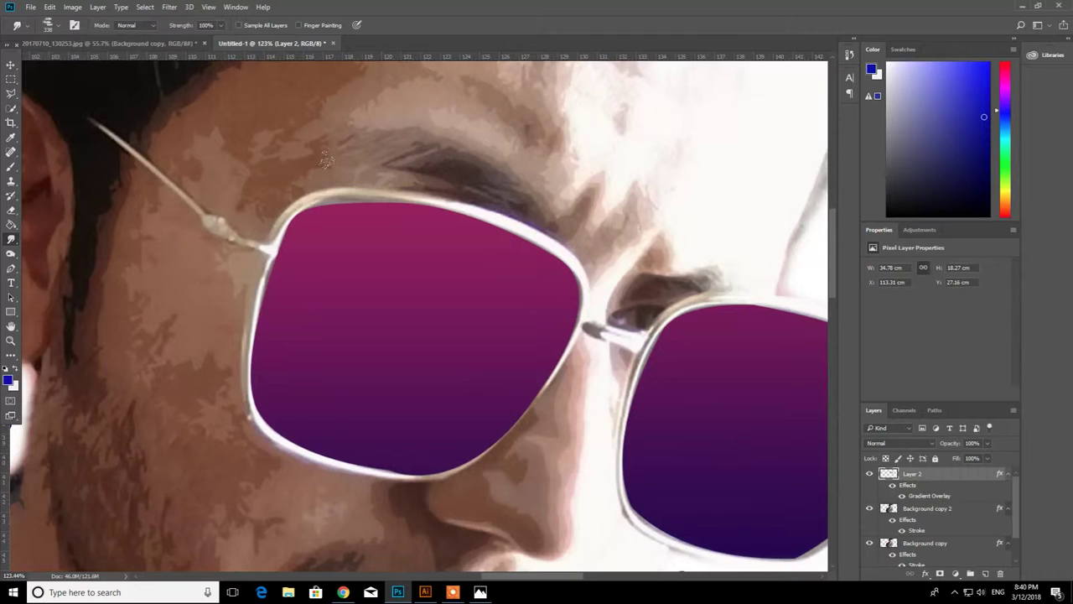
drag(570, 267, 414, 259)
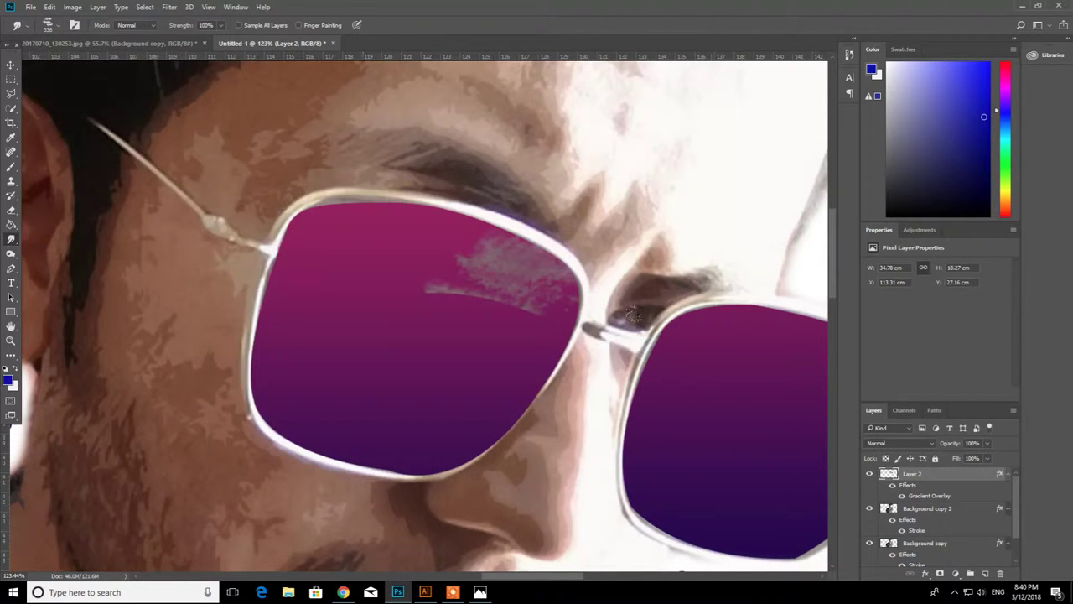
scroll(392, 320, down, 4)
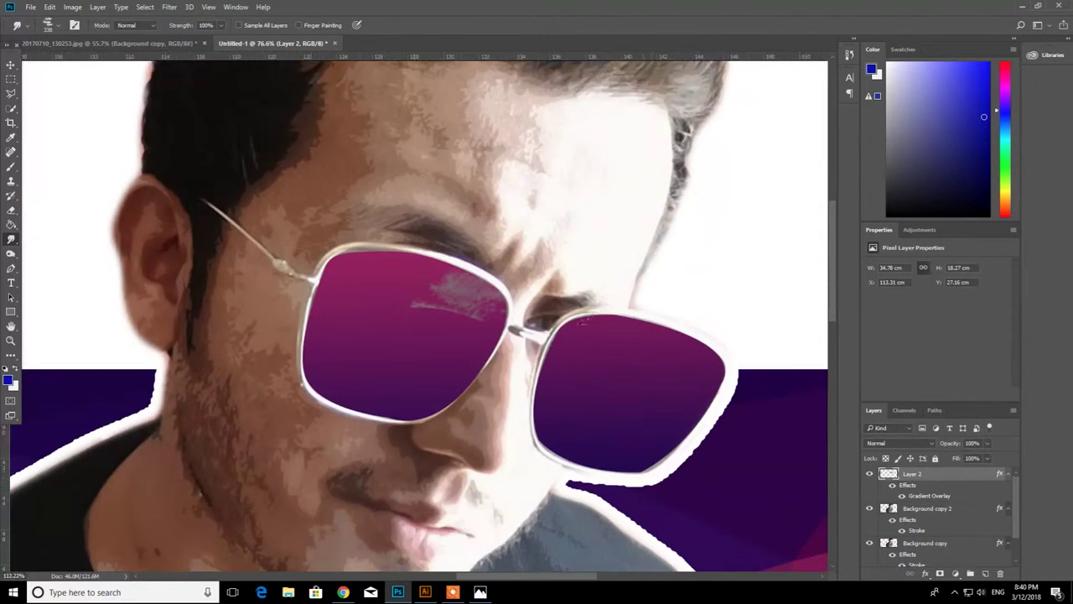
scroll(633, 294, up, 4)
drag(599, 298, 690, 329)
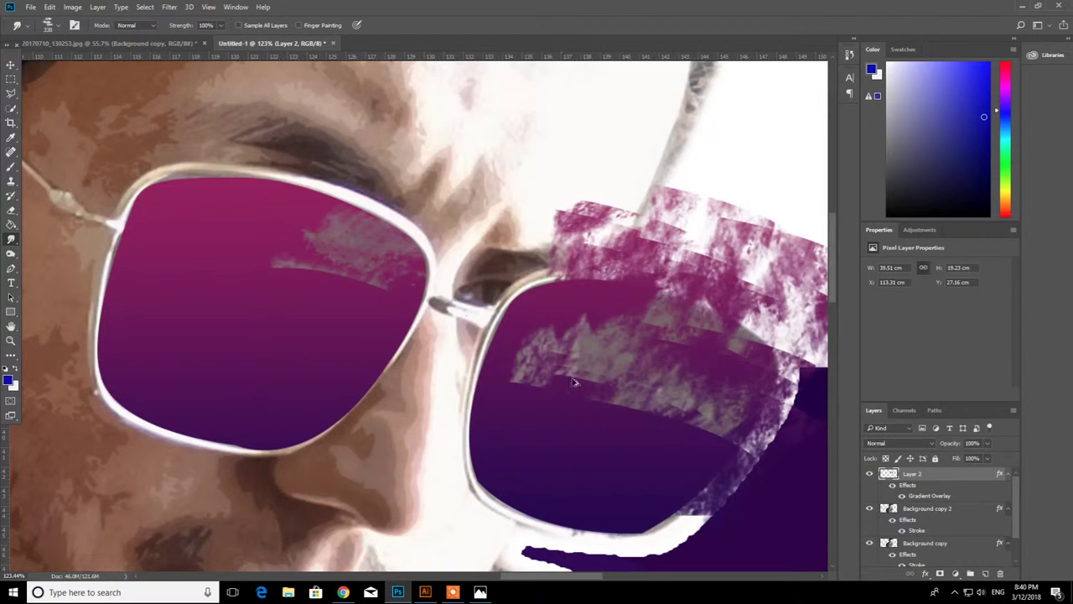
key(ctrl+z)
drag(529, 442, 523, 469)
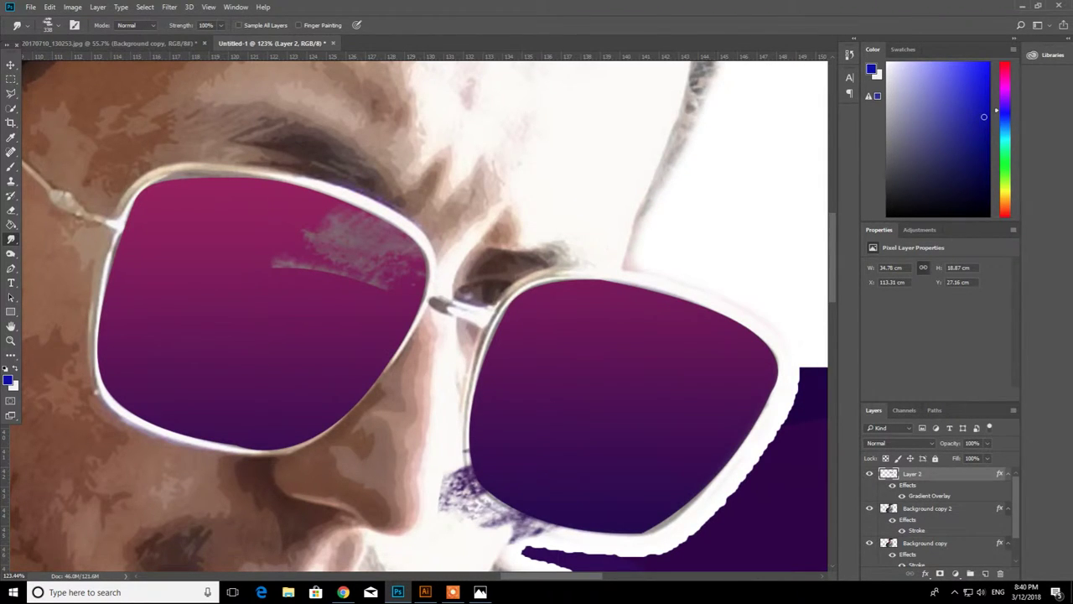
key(ctrl+0)
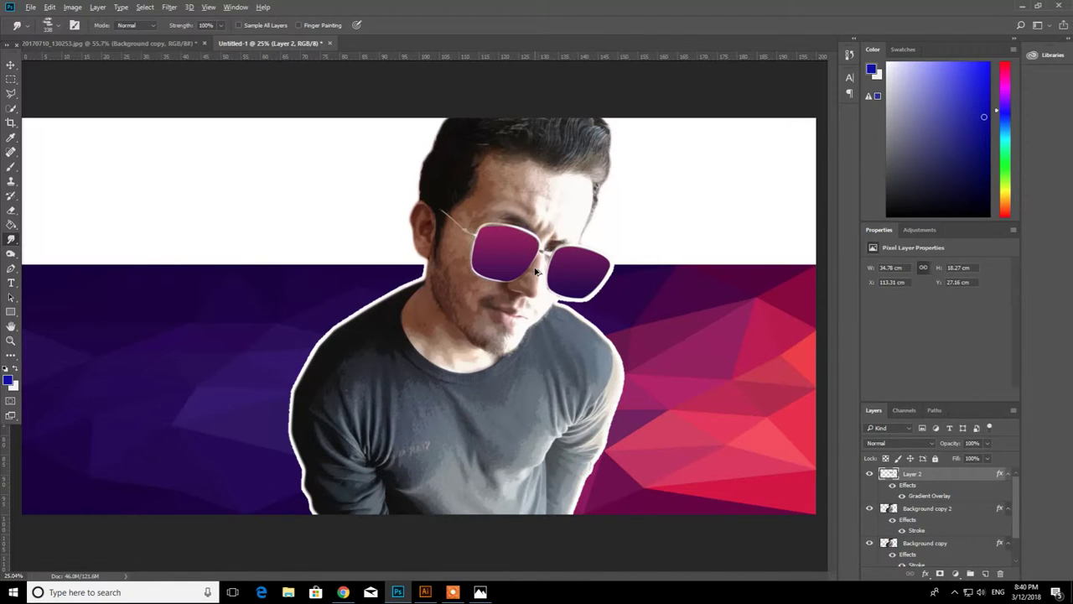
- Smudge the T-shirt's chest and sleeves on Background copy 2 for a painted look, undoing unwanted strokes
click(913, 510)
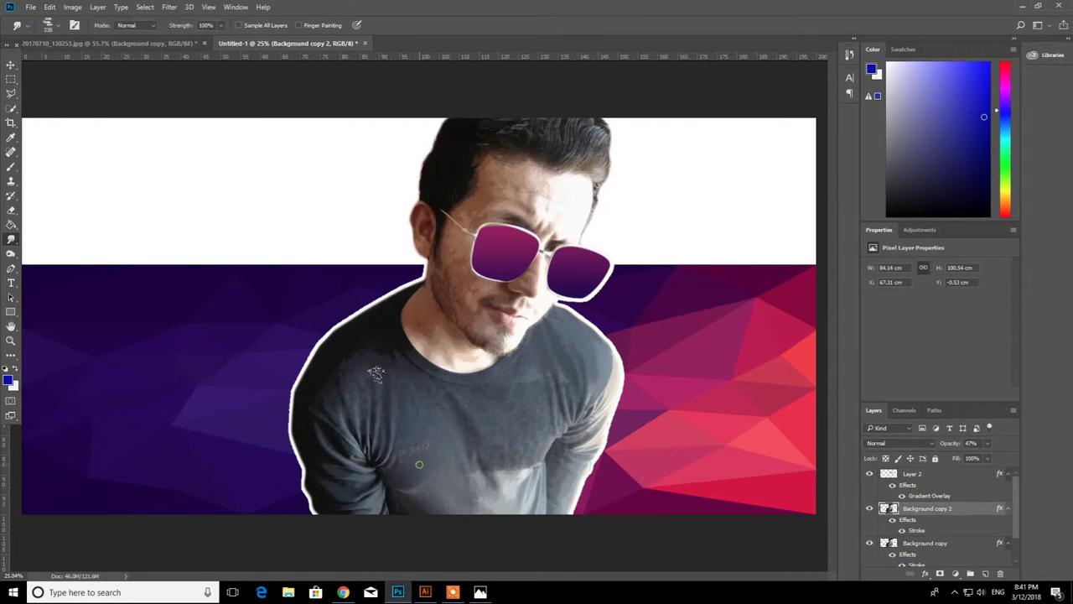
drag(307, 395, 318, 507)
key(ctrl+z)
drag(313, 390, 357, 500)
key(ctrl+z)
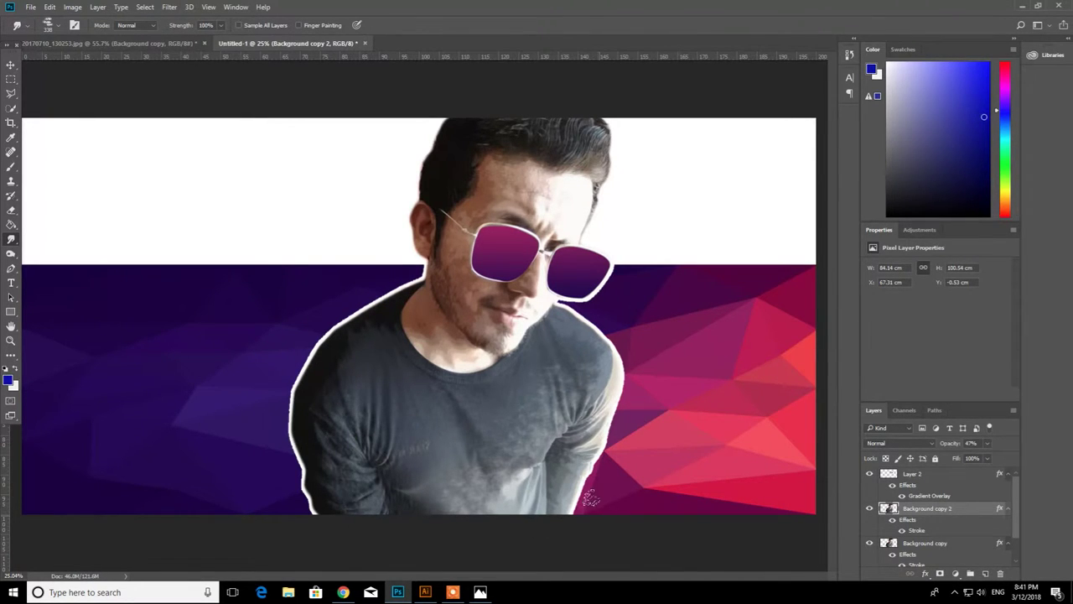
scroll(637, 327, down, 3)
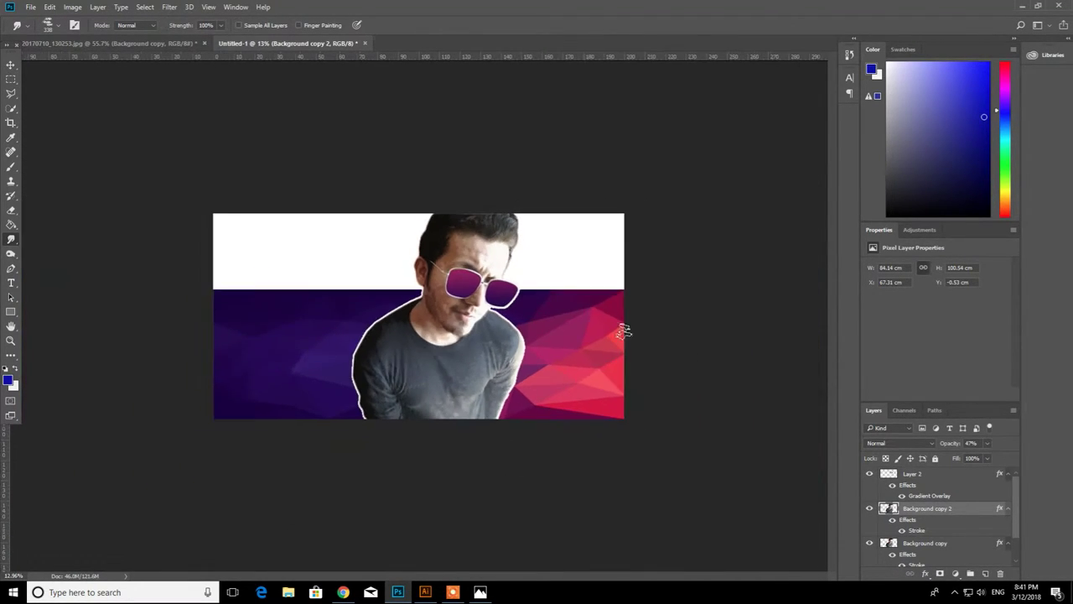
scroll(330, 334, up, 3)
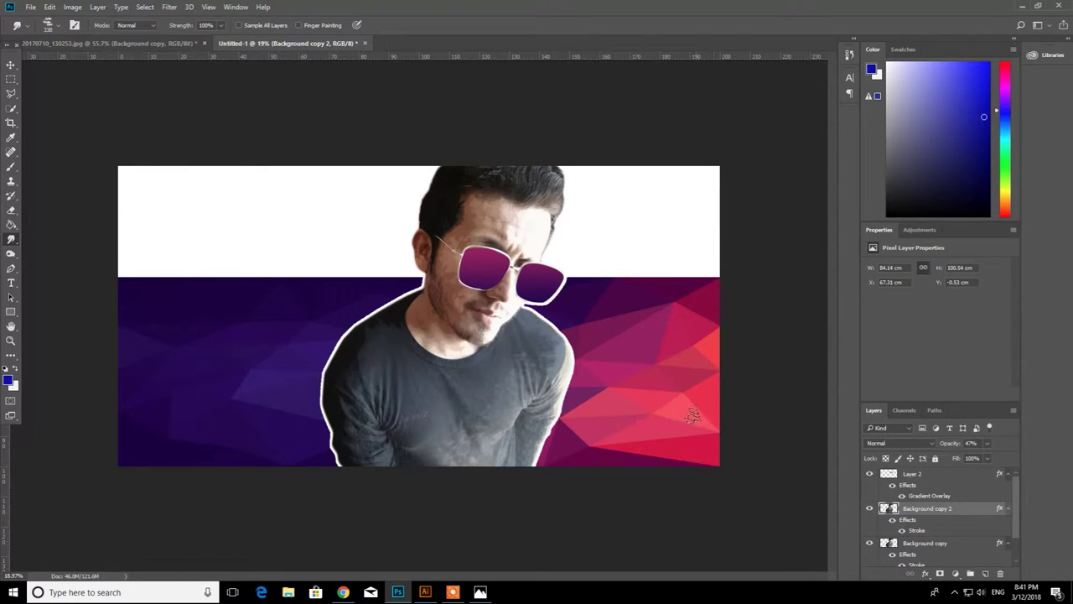
- Squash the polygon background on Layer 1 from its upper edge to a height of about 54.57 cm
key(v)
click(668, 363)
key(ctrl+t)
drag(419, 277, 458, 300)
key(Return)
- Add the text OMII CREATION in Palatino Linotype Bold on the white area beside the man
scroll(538, 355, down, 3)
scroll(315, 276, up, 2)
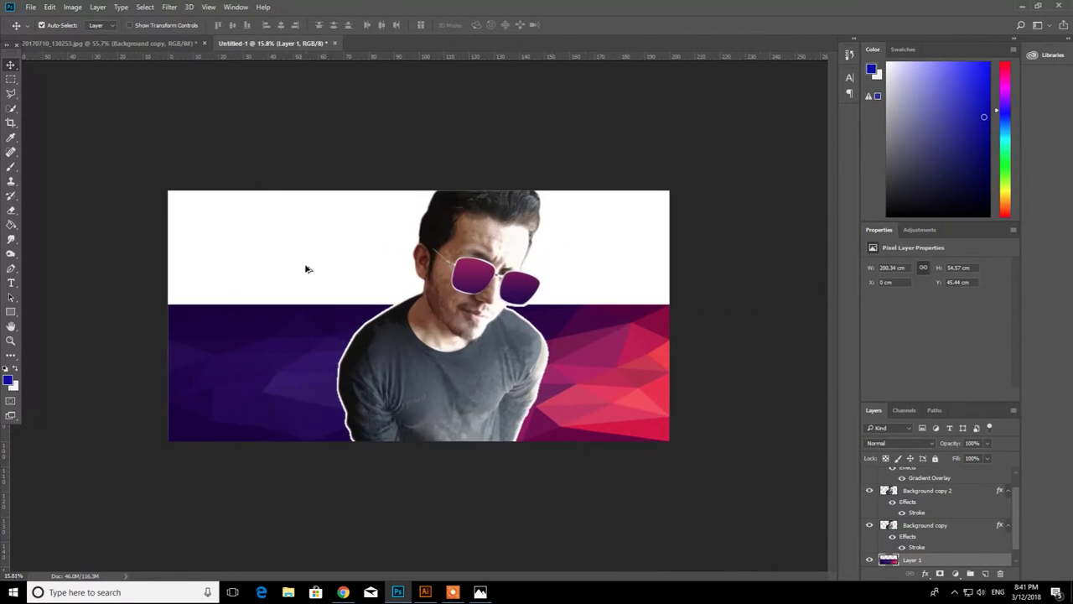
scroll(312, 273, up, 2)
key(t)
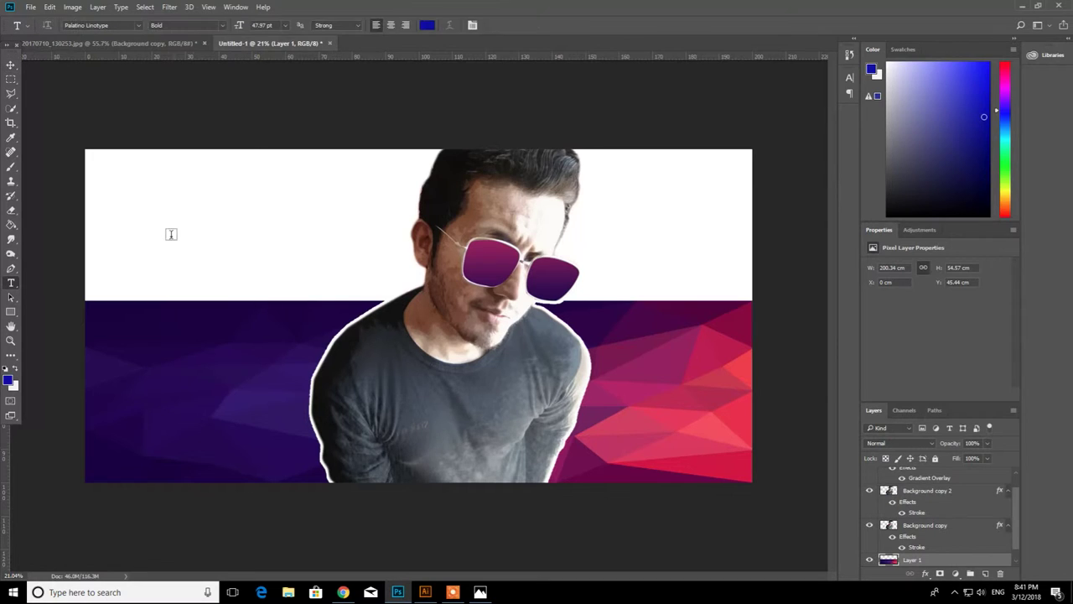
click(168, 232)
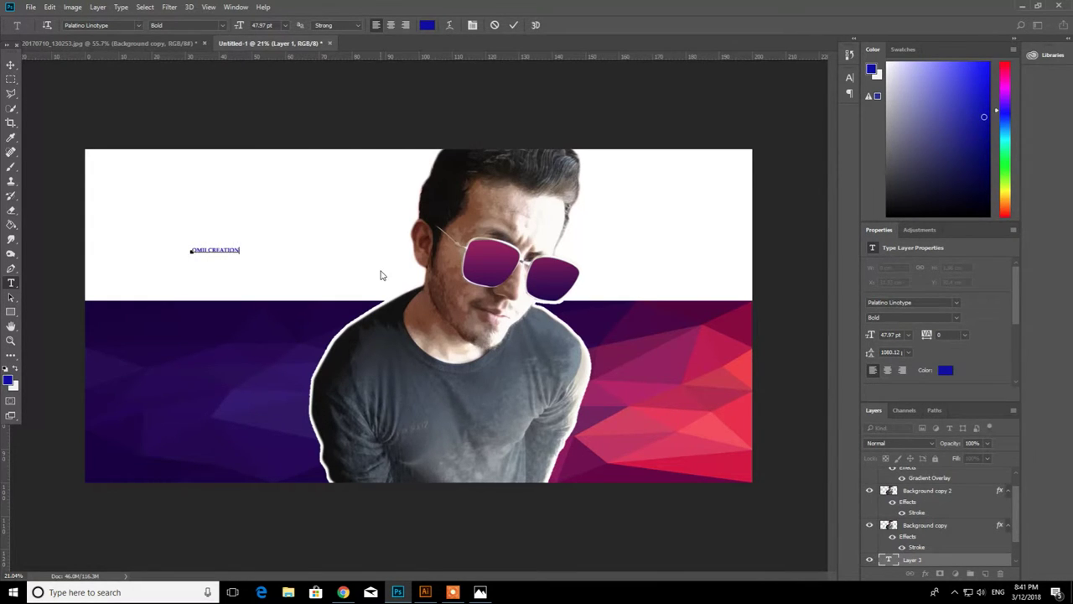
click(9, 64)
- Enlarge the OMII CREATION title to about 550% and place it just above the polygon background's upper edge
key(ctrl+t)
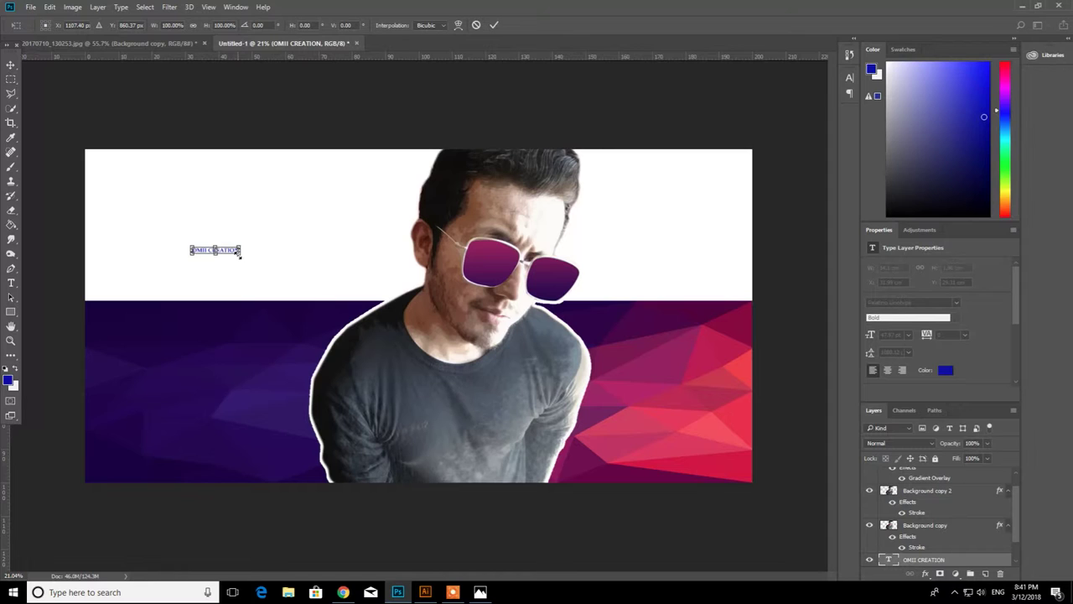
drag(242, 256, 349, 293)
drag(293, 263, 310, 296)
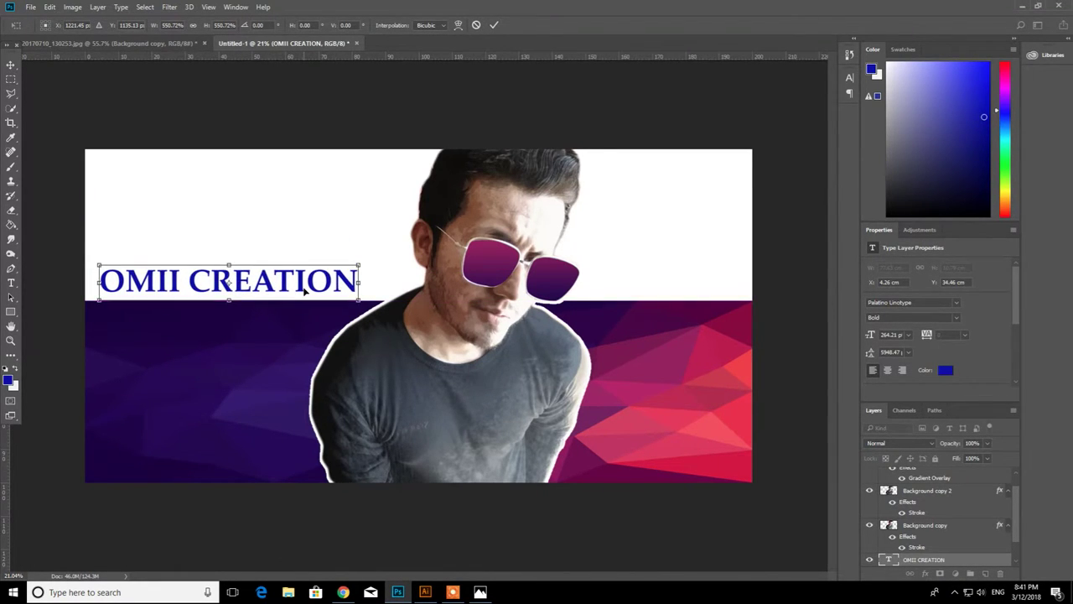
key(Return)
- Try successive fonts on the OMII CREATION title, including Pants Patrol, Paramount, Patrick, PaulPutnamSH and Perlenkette
click(12, 283)
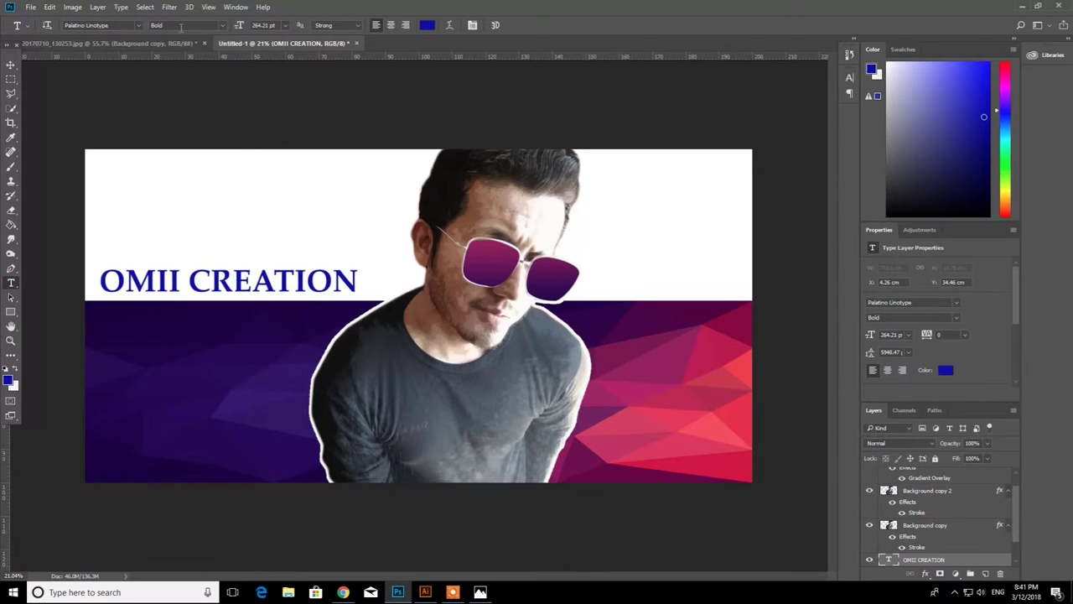
key(Down)
key(Down)
key(Down)
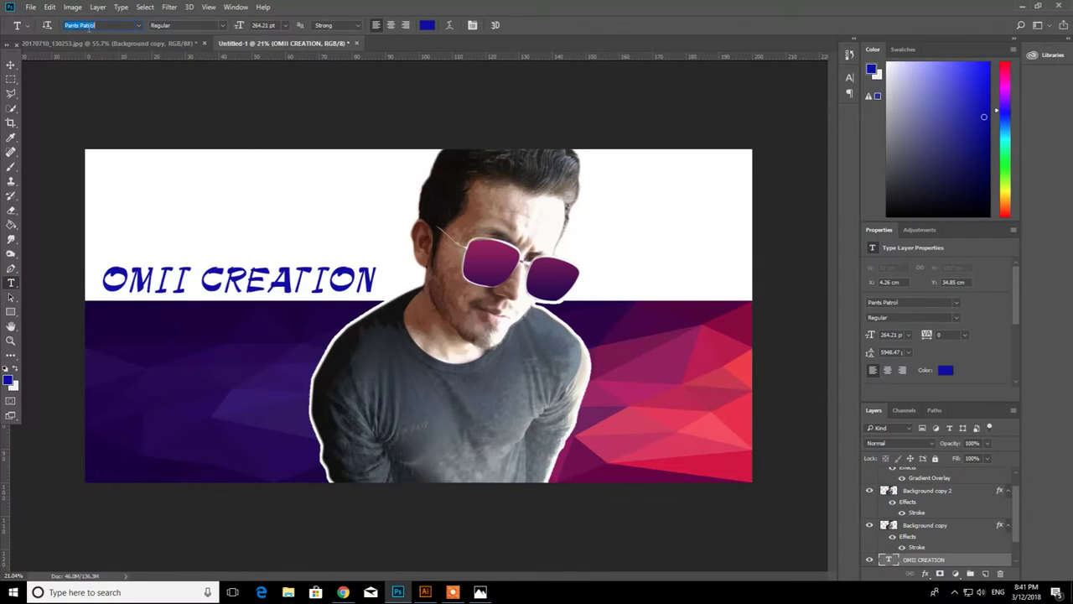
key(Down)
key(Down)
key(Down)
key(Down)
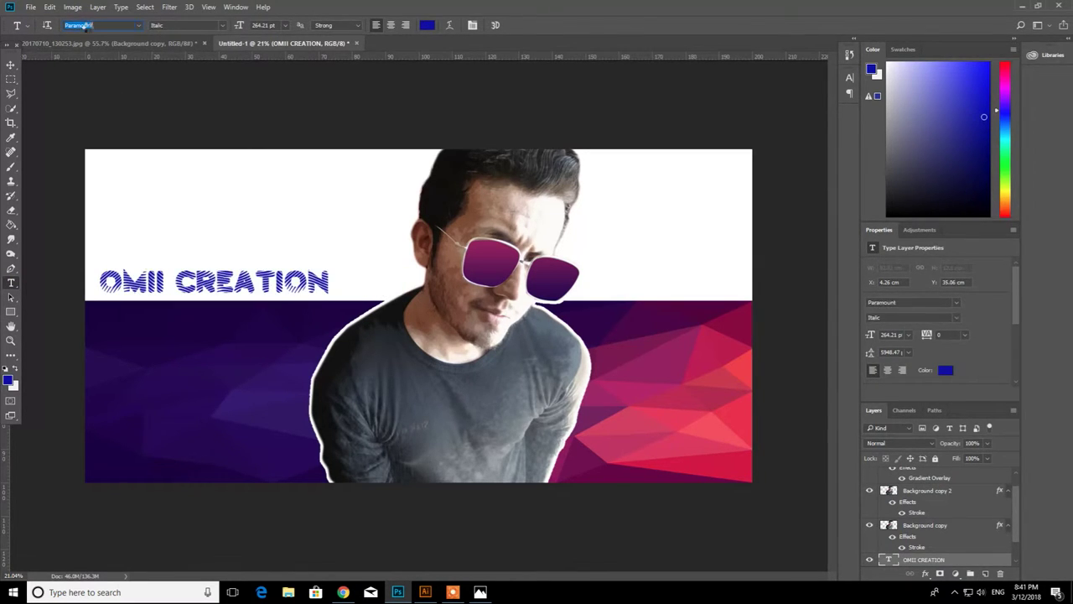
key(Down)
key(Down)
key(Down)
key(Down)
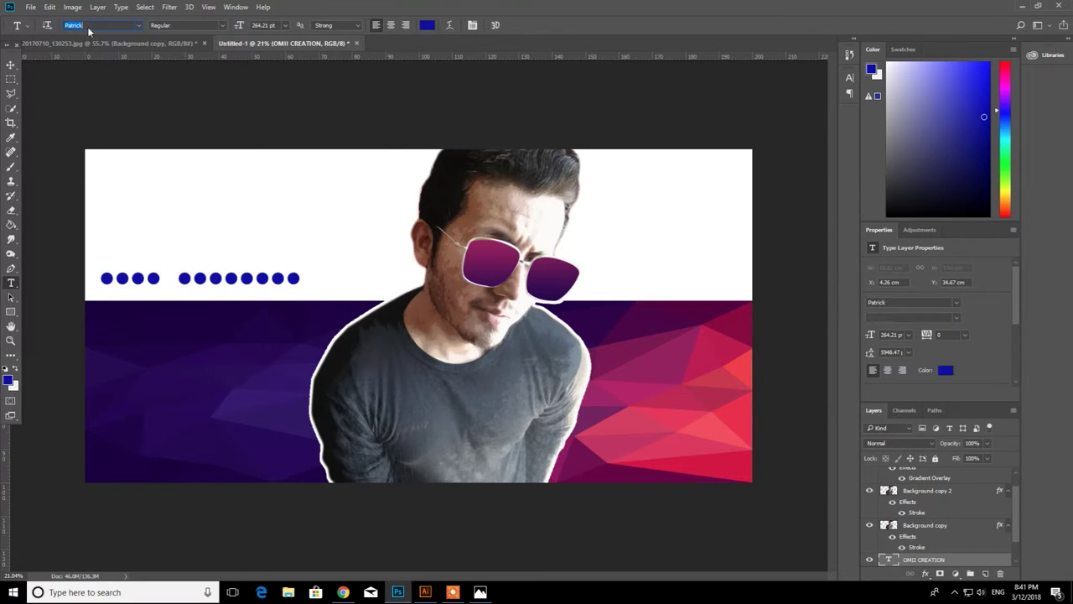
key(Down)
key(Down)
key(Down)
key(Down)
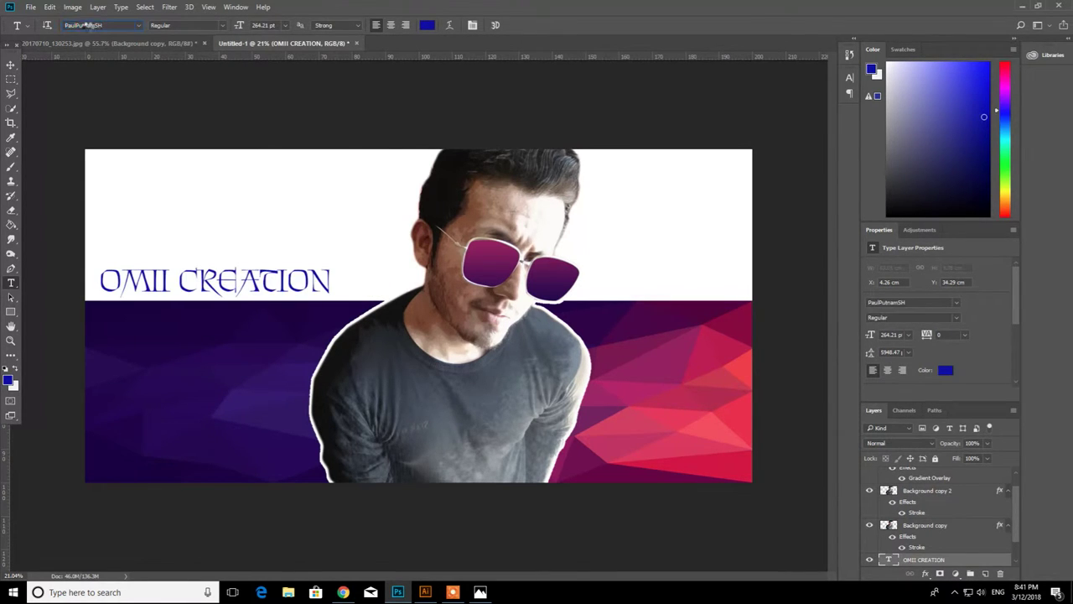
key(Down)
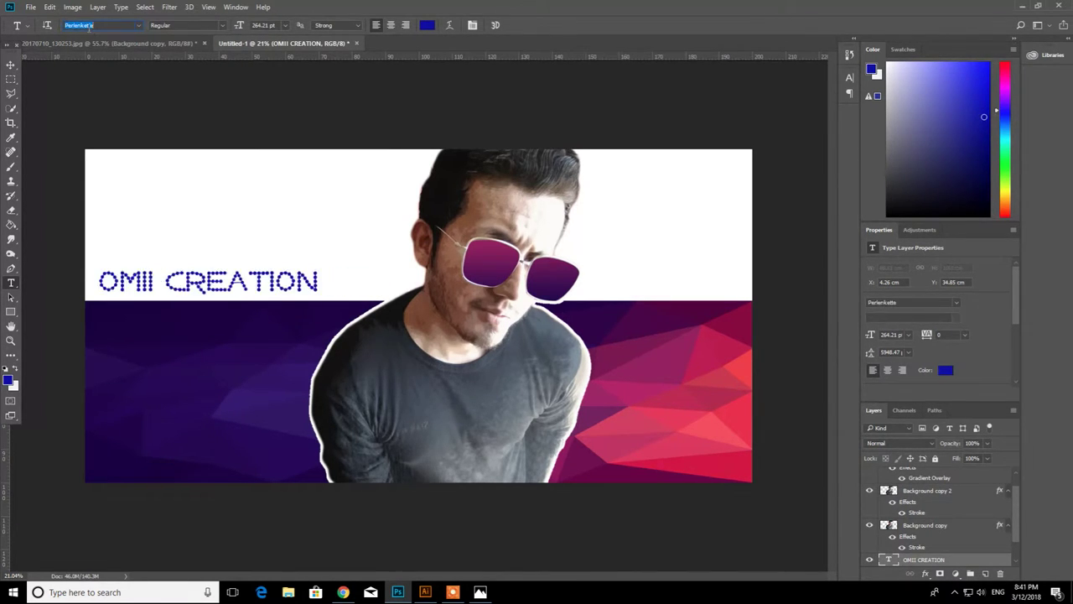
- Try the Renfrew font on the OMII CREATION title
click(140, 26)
scroll(168, 251, down, 3)
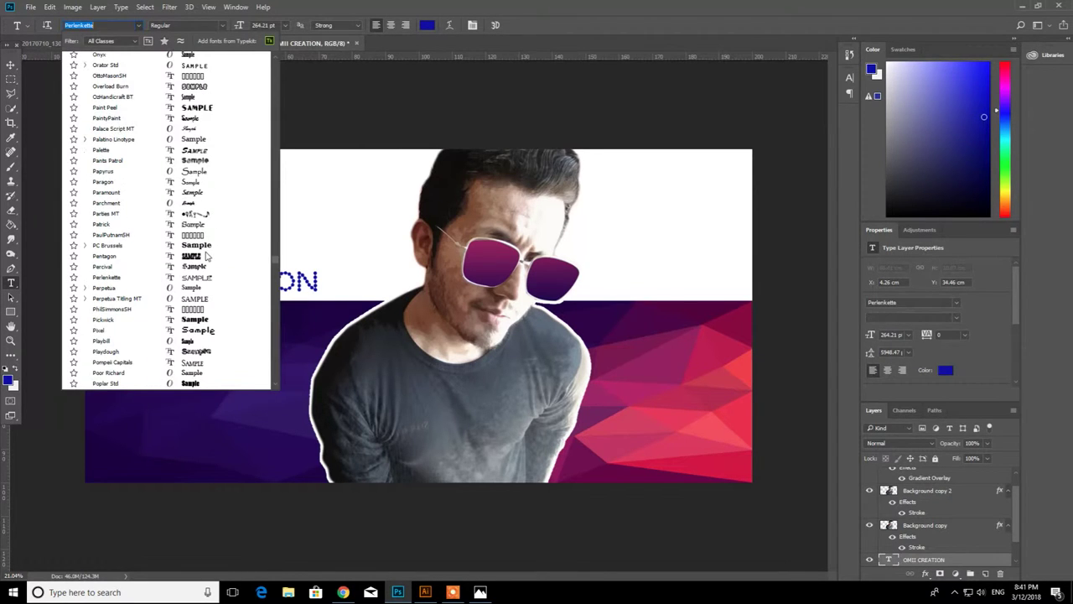
scroll(202, 298, down, 7)
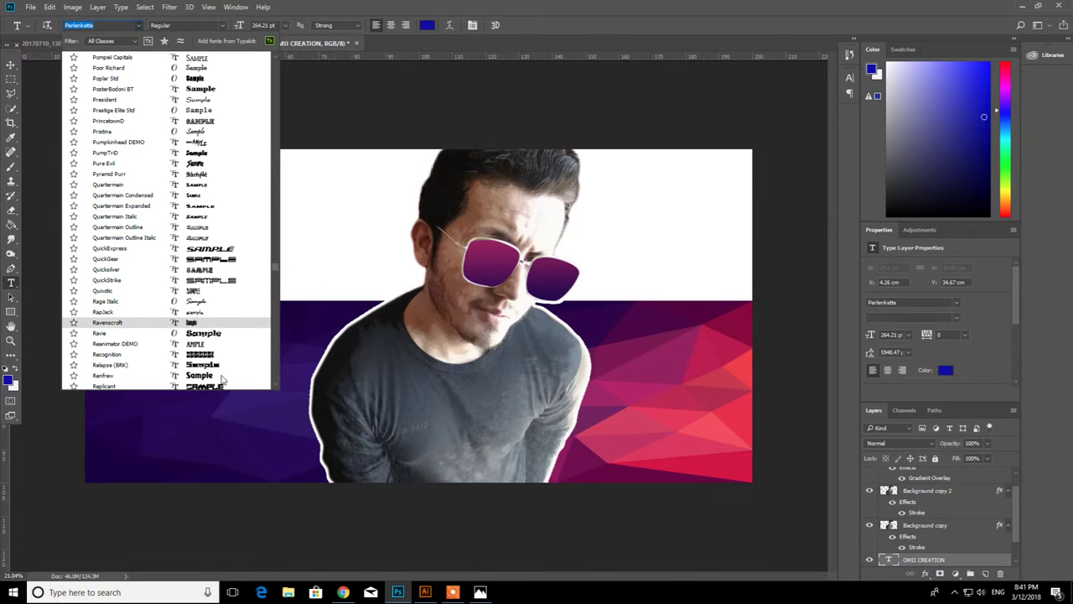
click(220, 375)
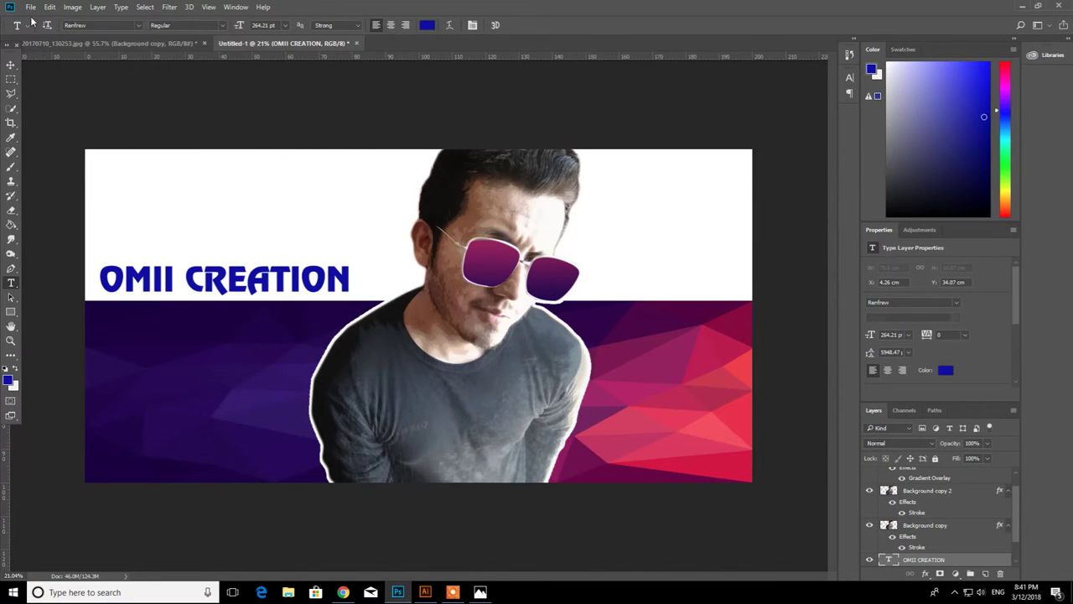
- Set the OMII CREATION title's font to Viper Squadron Solid
click(139, 25)
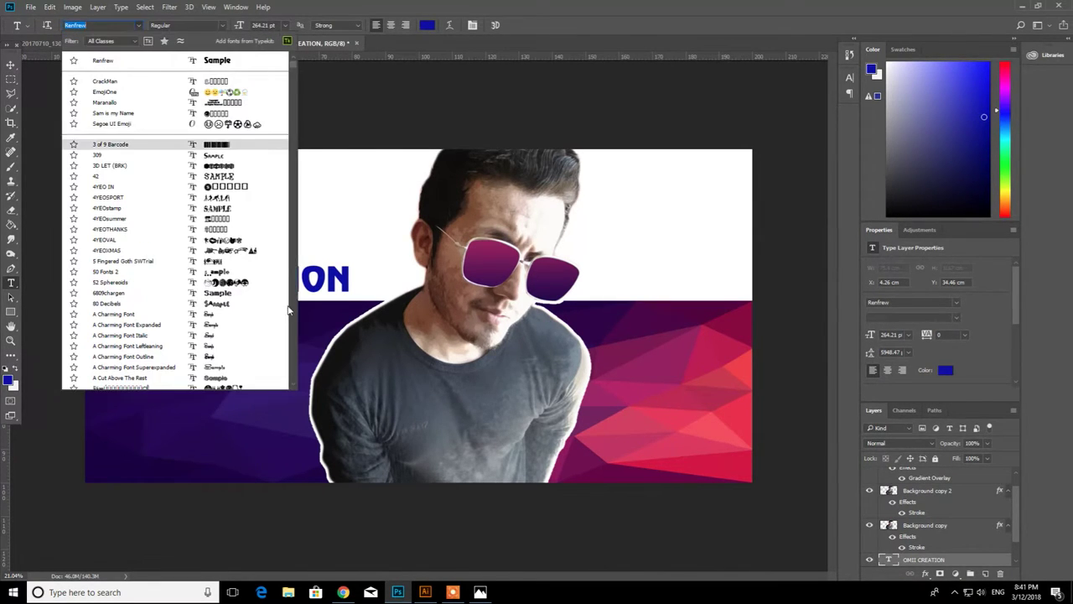
drag(292, 91, 295, 295)
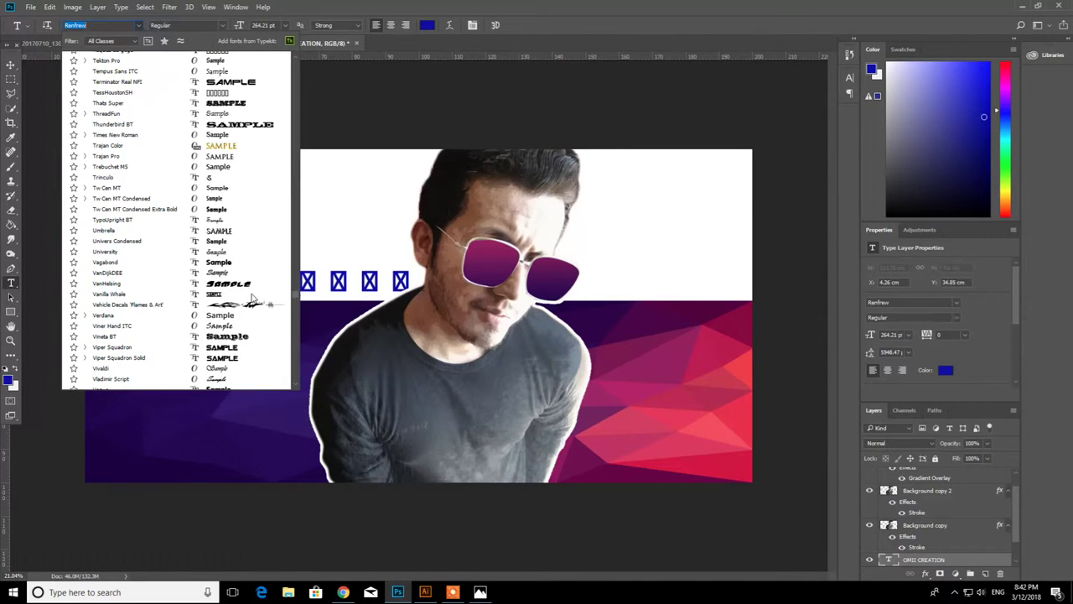
click(227, 358)
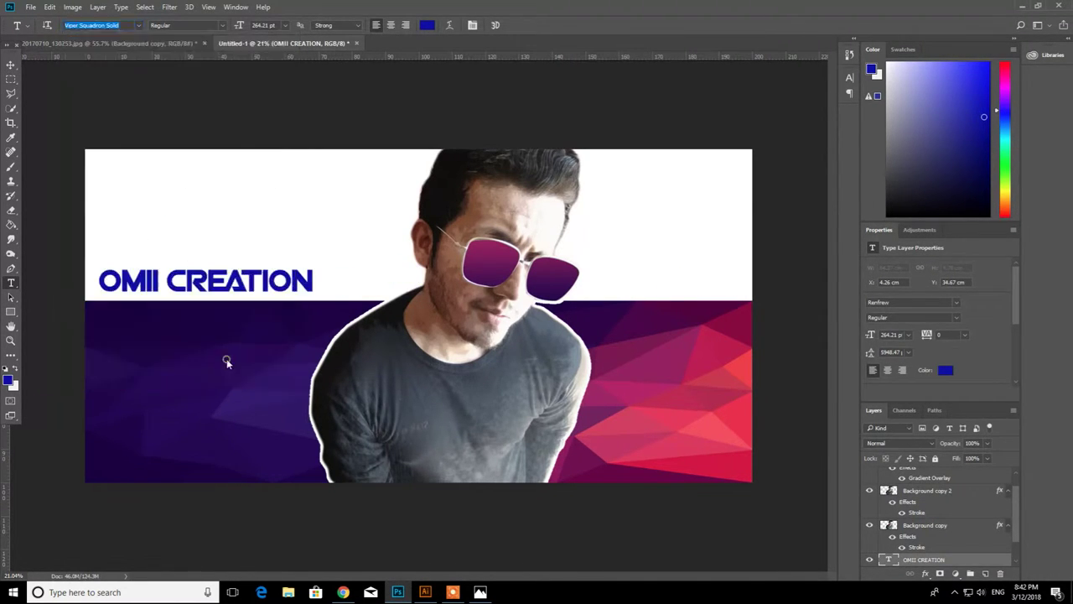
- Move the title behind the man and scale it to about 249% so it rests on the polygon background's upper edge
click(10, 64)
drag(291, 285, 513, 295)
key(ctrl+t)
drag(358, 260, 563, 295)
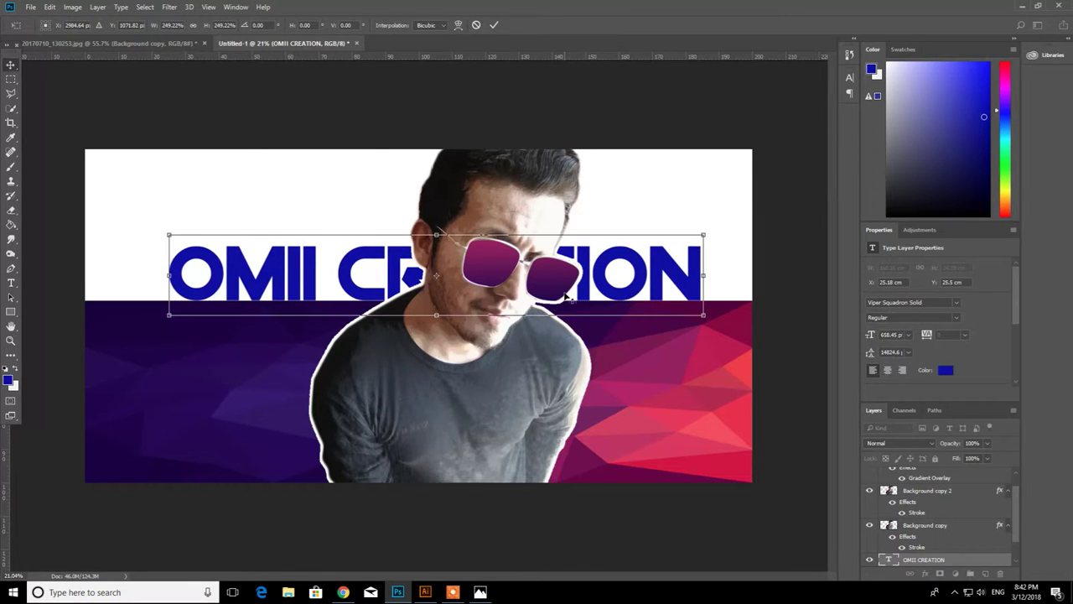
key(Return)
- Apply the purple-to-magenta Gradient Overlay to the OMII CREATION layer, leaving Color Overlay off
double_click(989, 559)
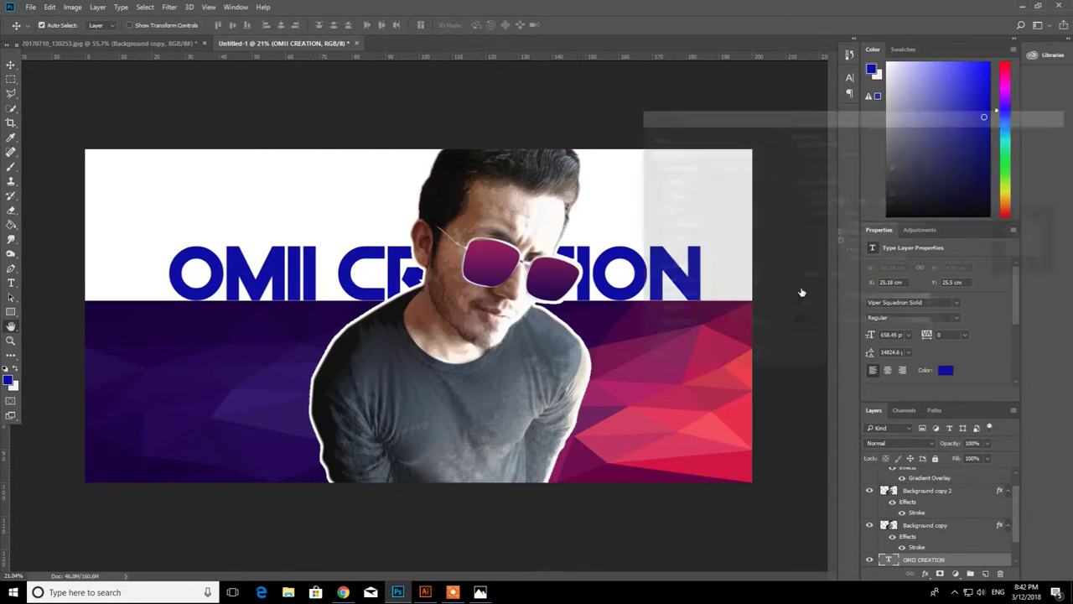
click(667, 268)
click(648, 282)
click(645, 268)
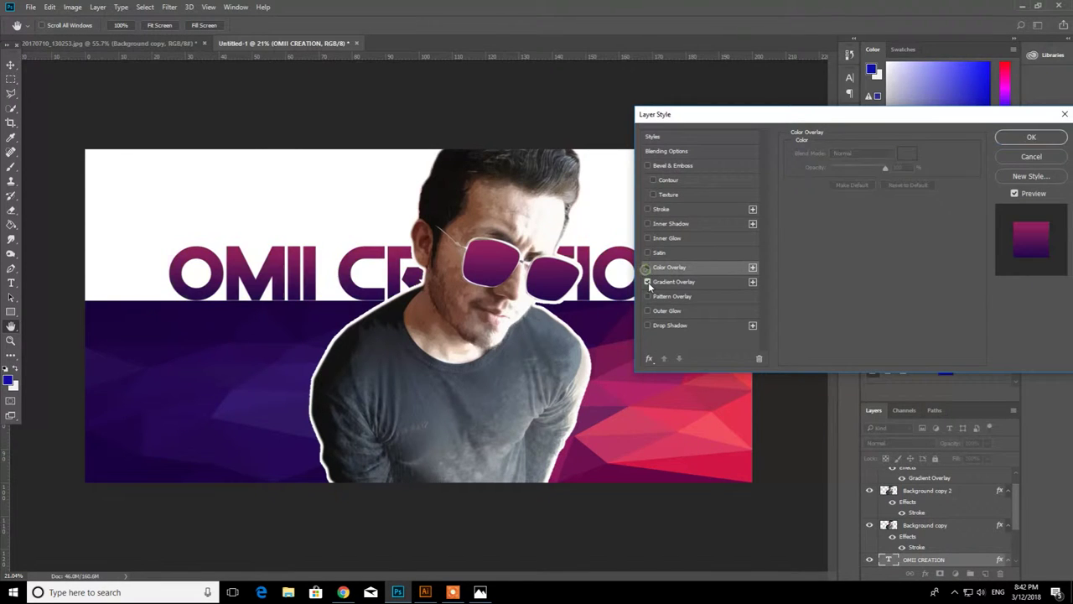
click(1031, 137)
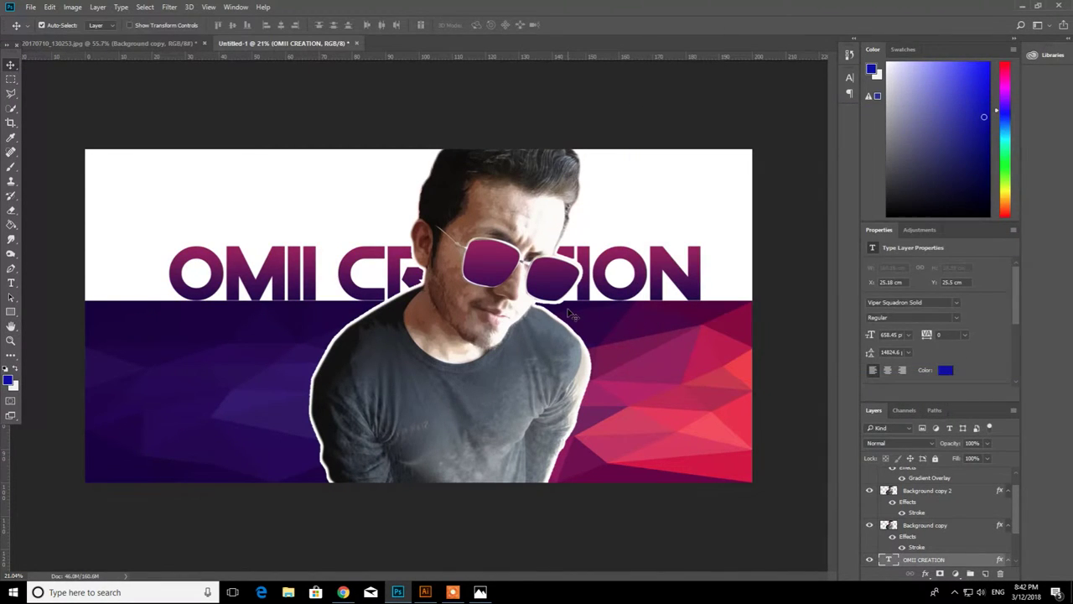
- Shift the OMII CREATION title slightly to the left so it sits more centrally on the banner
mouse_move(593, 297)
mouse_down()
mouse_move(572, 295)
mouse_move(666, 300)
mouse_move(560, 293)
mouse_move(584, 296)
mouse_up()
click(815, 375)
scroll(815, 375, down, 2)
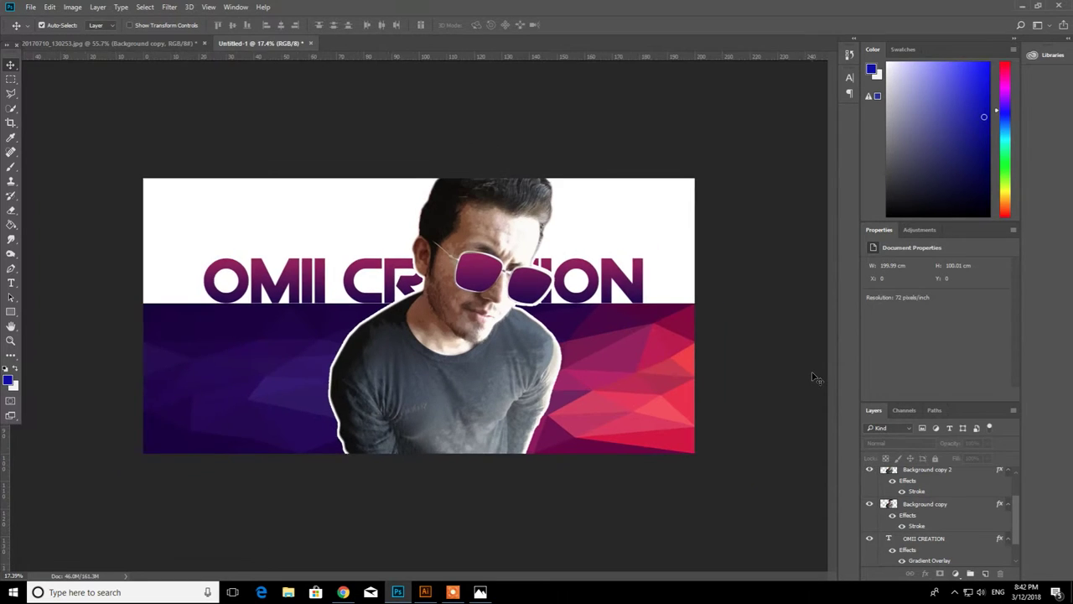
scroll(817, 378, up, 2)
- Narrow the polygon background on Layer 1 from its right edge to a width of about 124.57 cm
click(337, 312)
key(ctrl+t)
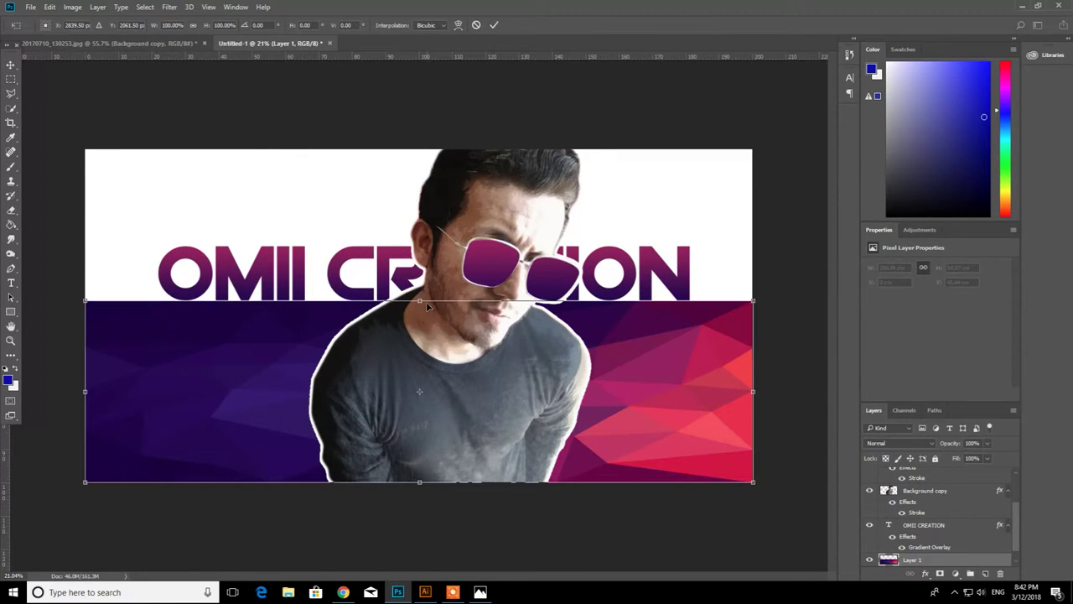
drag(420, 303, 391, 300)
drag(742, 394, 503, 393)
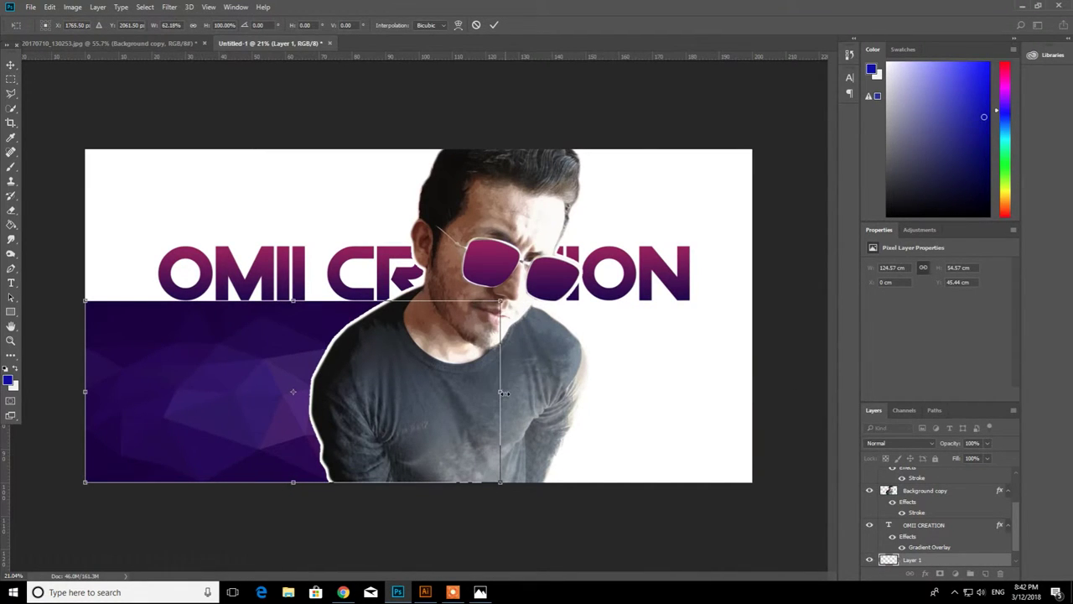
mouse_move(297, 307)
mouse_down()
mouse_move(296, 280)
mouse_move(297, 301)
mouse_up()
key(Return)
- Try moving Background copy 2 to the right of the figure beneath it, and return it to its original position
click(648, 405)
scroll(505, 381, down, 3)
mouse_move(467, 363)
mouse_down()
mouse_move(316, 365)
mouse_move(600, 387)
mouse_move(412, 386)
mouse_move(418, 361)
mouse_move(460, 383)
mouse_up()
scroll(441, 367, up, 2)
scroll(442, 367, up, 1)
scroll(461, 383, up, 2)
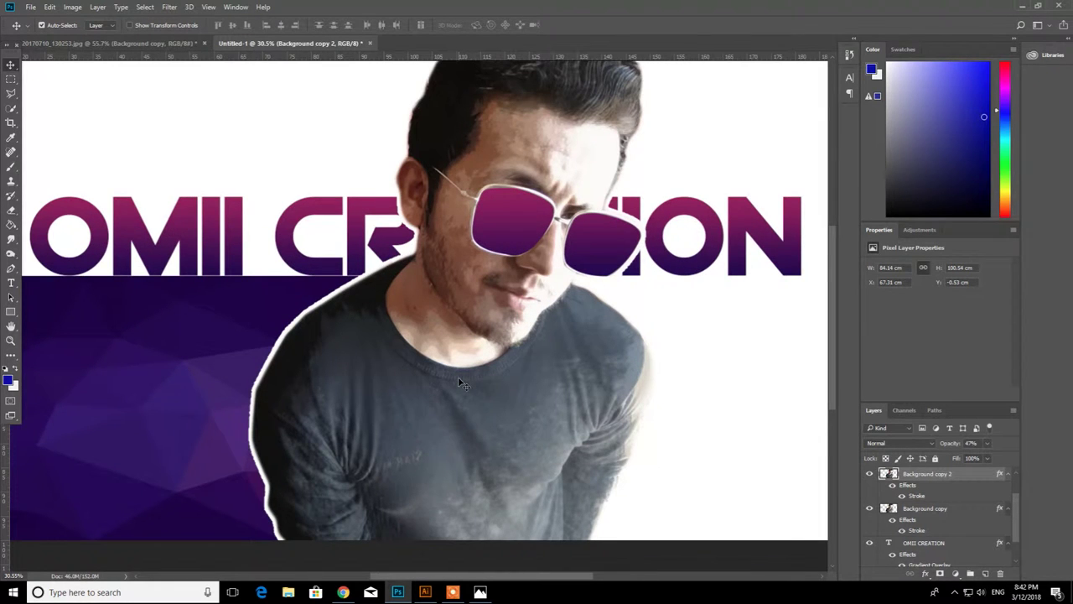
key(Right)
key(Right)
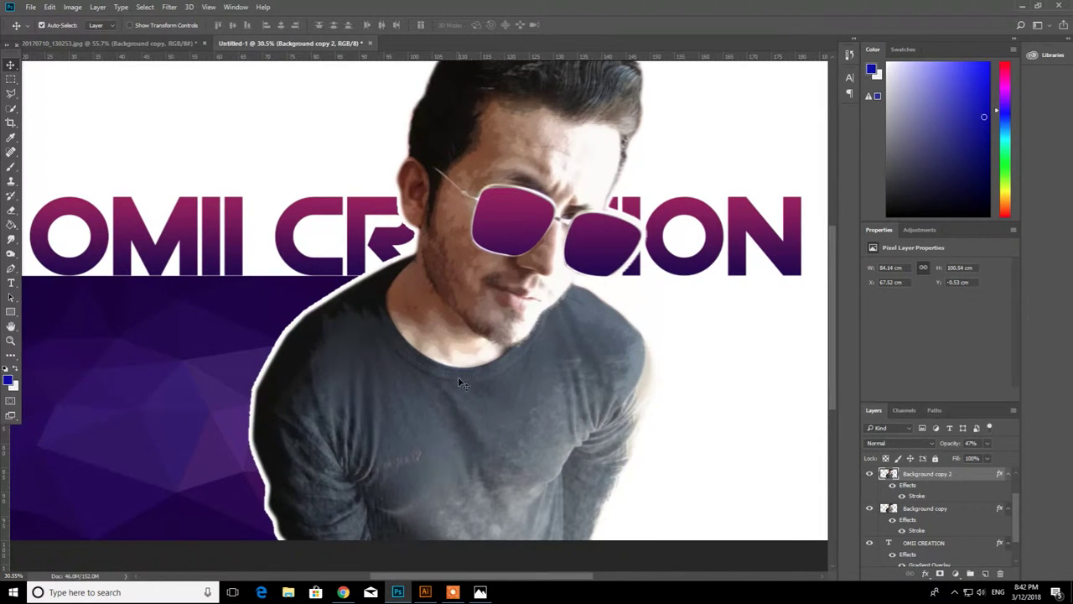
drag(457, 383, 695, 401)
scroll(432, 341, down, 3)
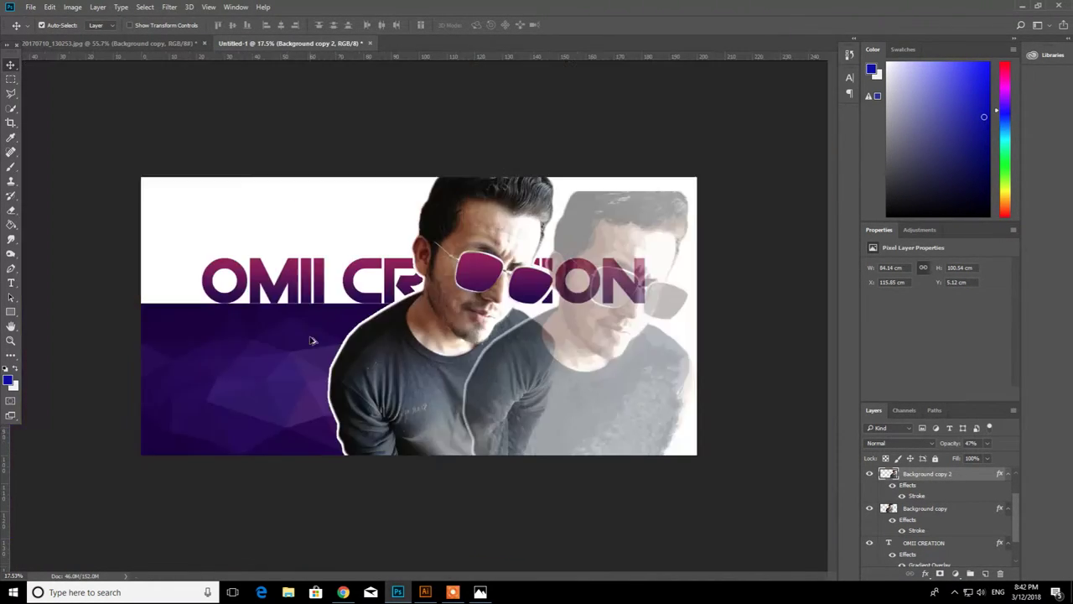
drag(574, 383, 441, 369)
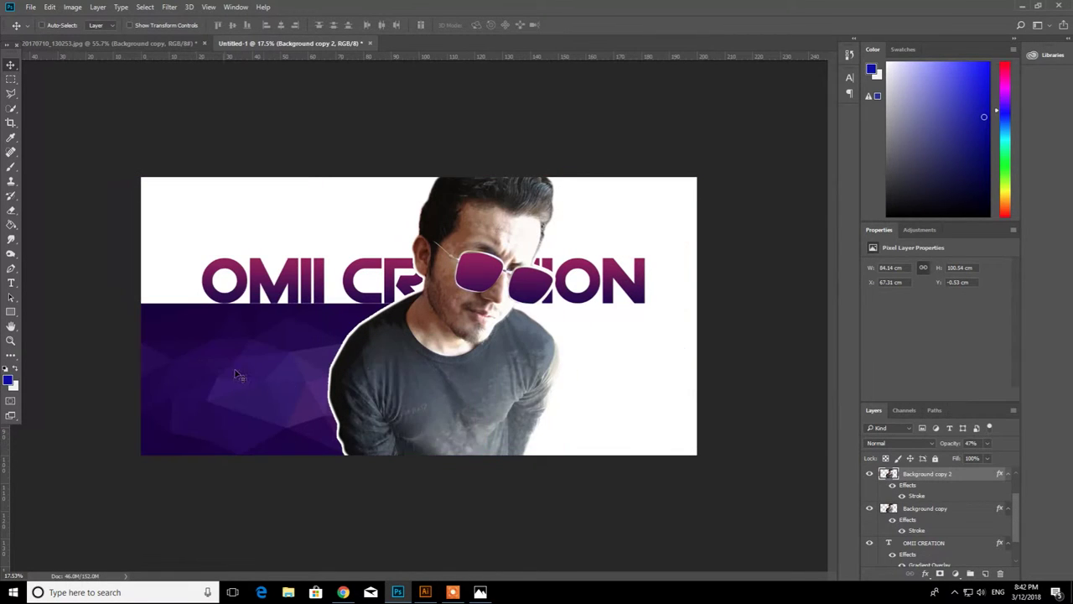
- Compare the man with the Background copy 2 layer hidden and shown
click(638, 388)
scroll(603, 369, up, 3)
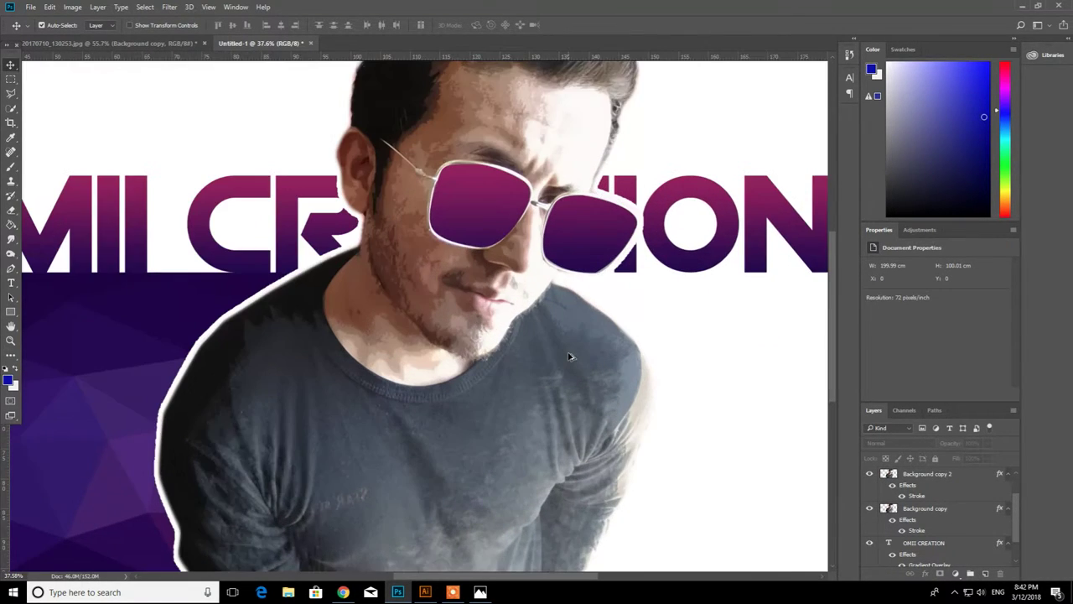
scroll(569, 356, down, 3)
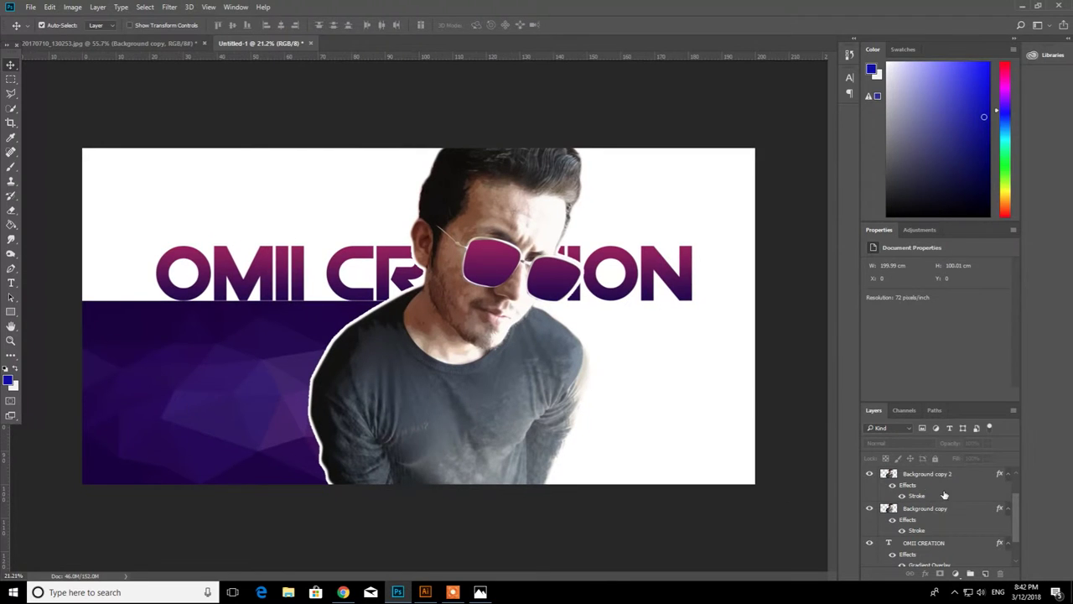
click(942, 475)
click(869, 474)
click(870, 475)
scroll(356, 391, down, 1)
click(314, 386)
scroll(315, 386, up, 1)
- Move the OMII CREATION title to the banner's left edge and stretch it horizontally to span the full banner width
drag(396, 281, 524, 271)
drag(594, 268, 751, 270)
key(ctrl+t)
key(Return)
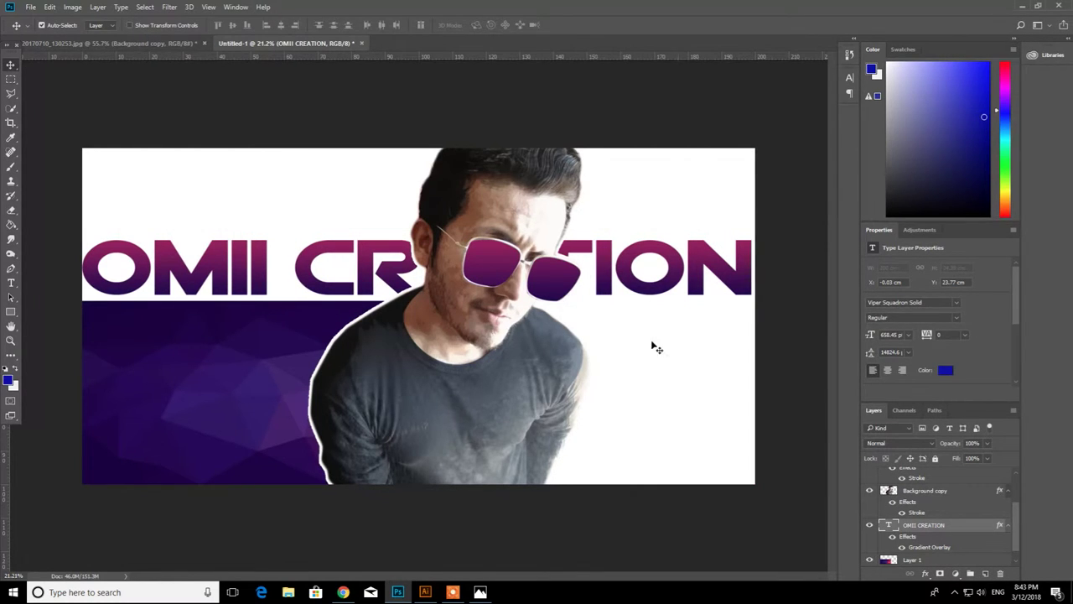
scroll(616, 342, down, 3)
scroll(616, 342, up, 3)
scroll(692, 431, up, 3)
- Switch to Shutterstock in Chrome and open the related pink illustration of a girl with a backpack reading her phone
click(352, 597)
click(344, 592)
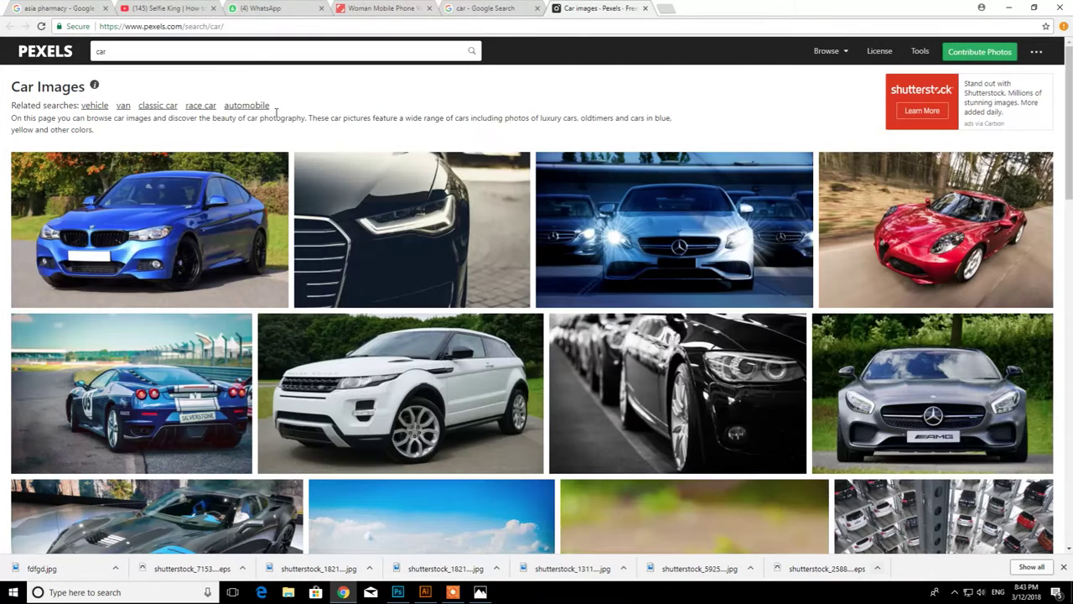
click(381, 8)
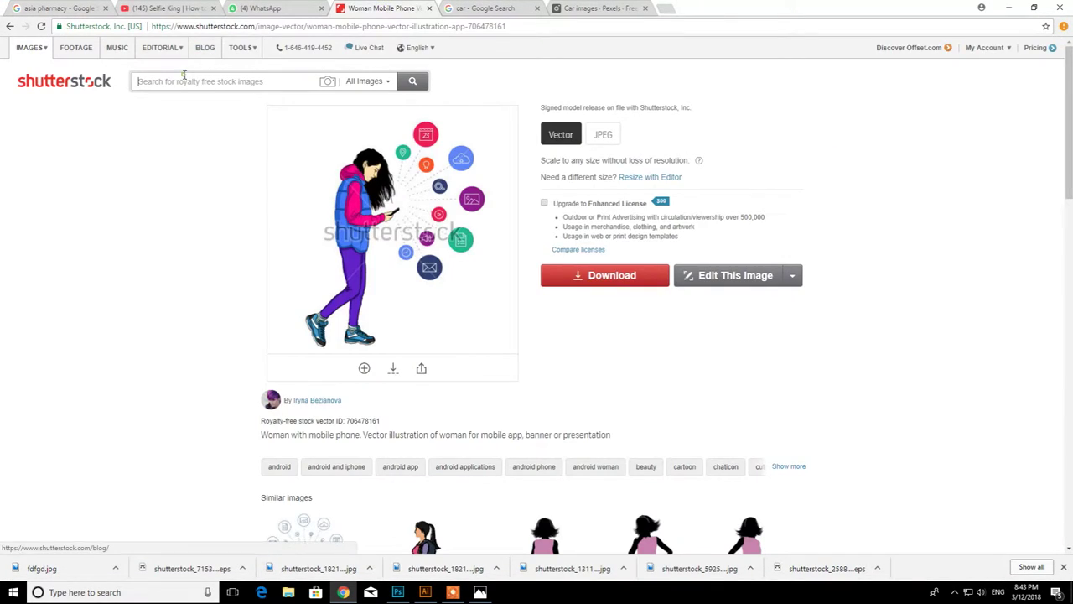
click(185, 79)
scroll(289, 251, down, 3)
scroll(289, 289, down, 8)
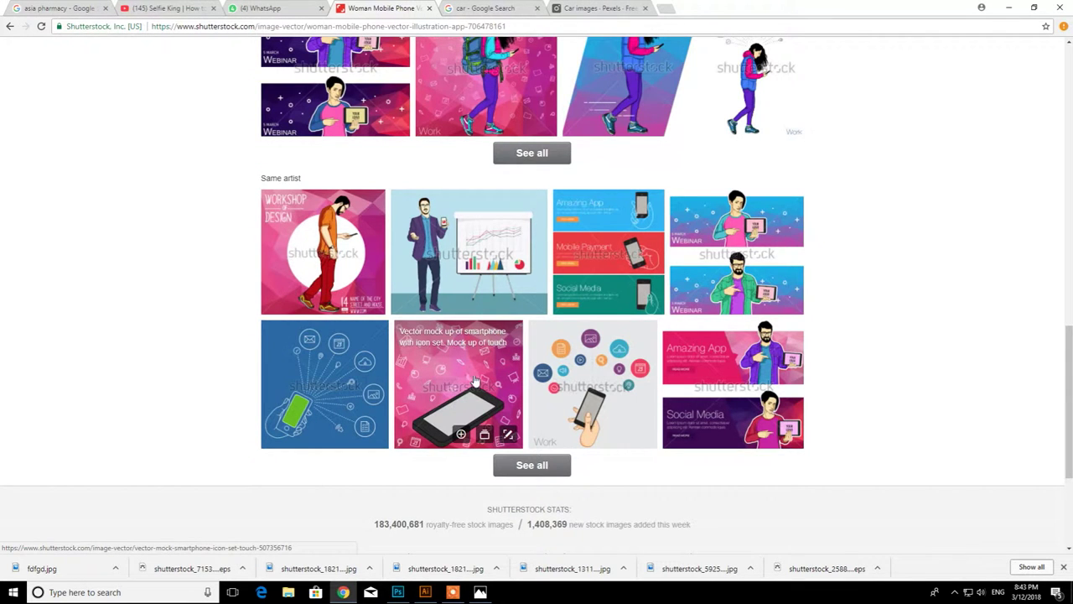
scroll(435, 367, up, 2)
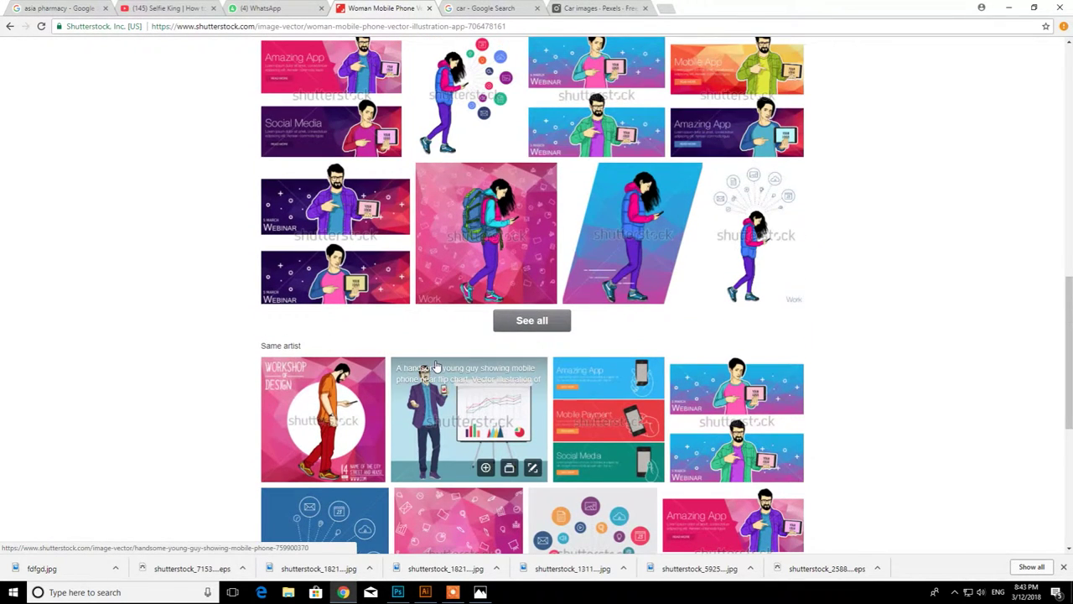
click(442, 242)
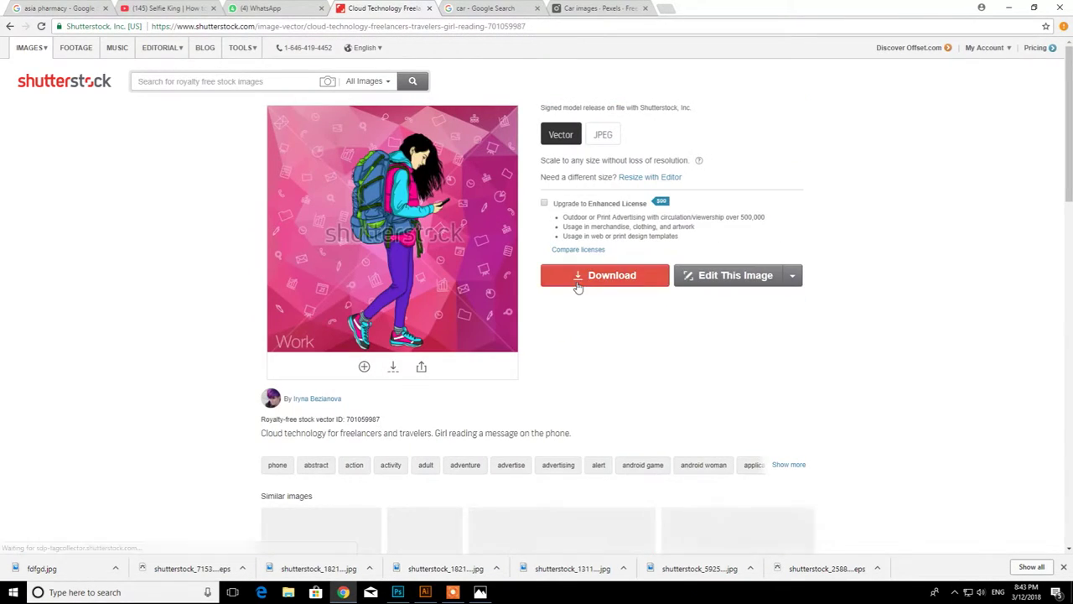
- Download the vector version of the girl-with-backpack illustration under the Standard license
click(577, 277)
scroll(577, 285, down, 3)
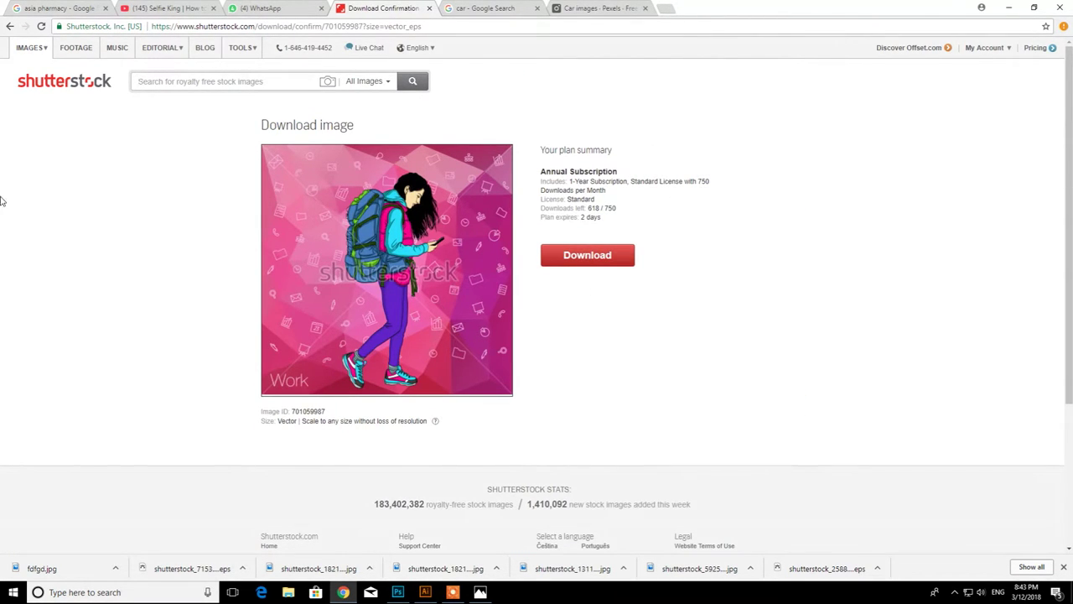
click(600, 256)
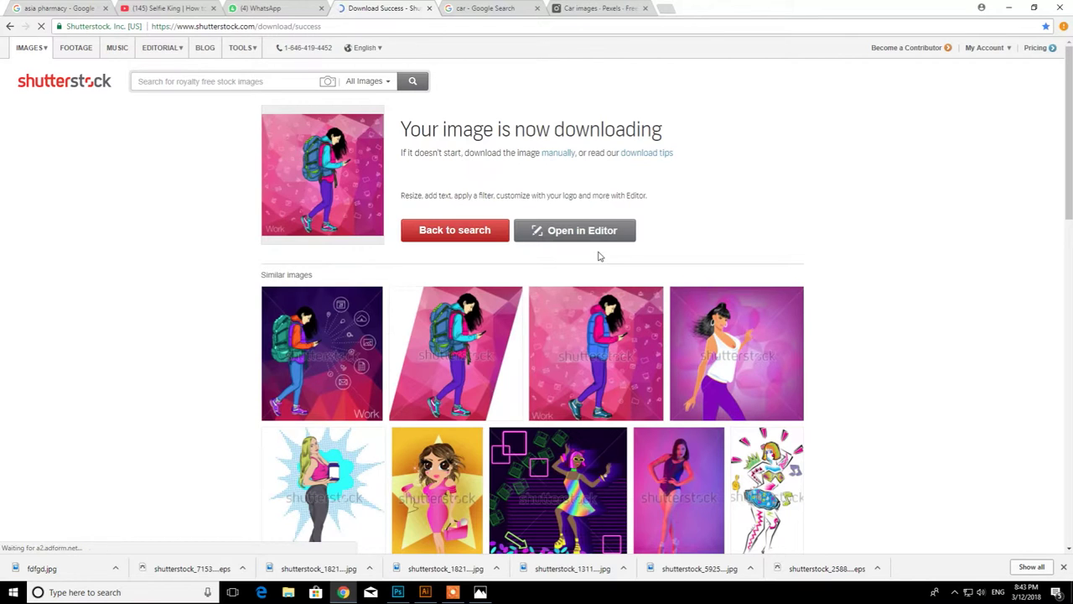
scroll(577, 285, down, 1)
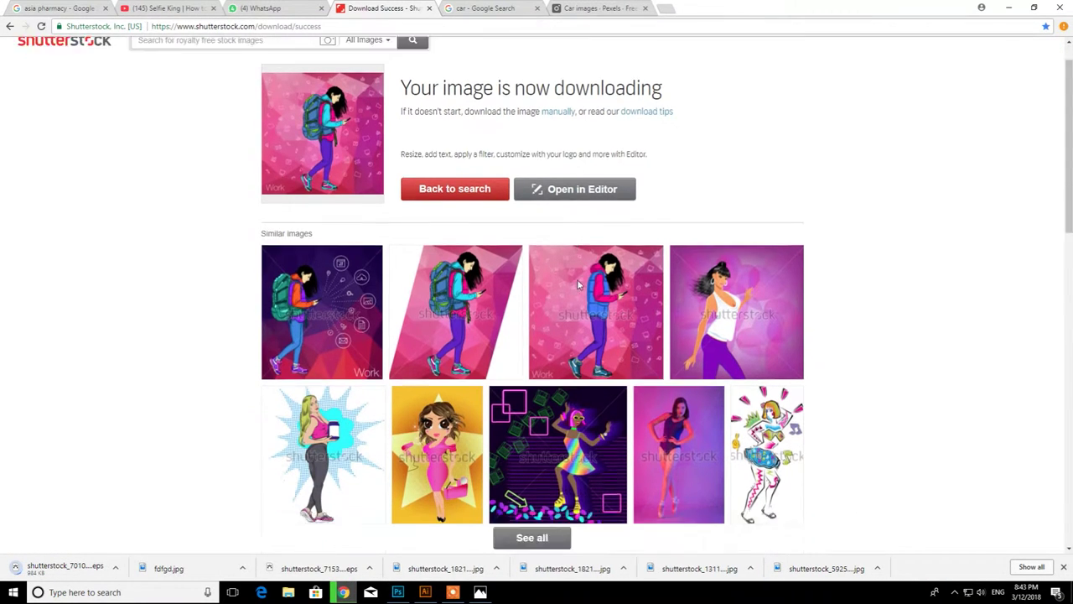
scroll(578, 285, down, 7)
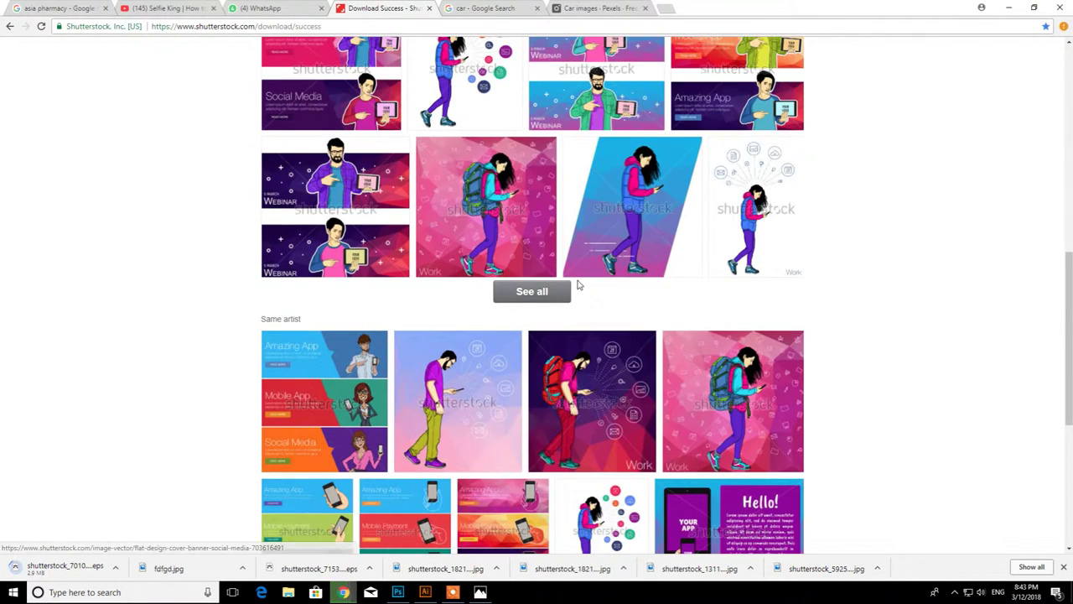
click(425, 592)
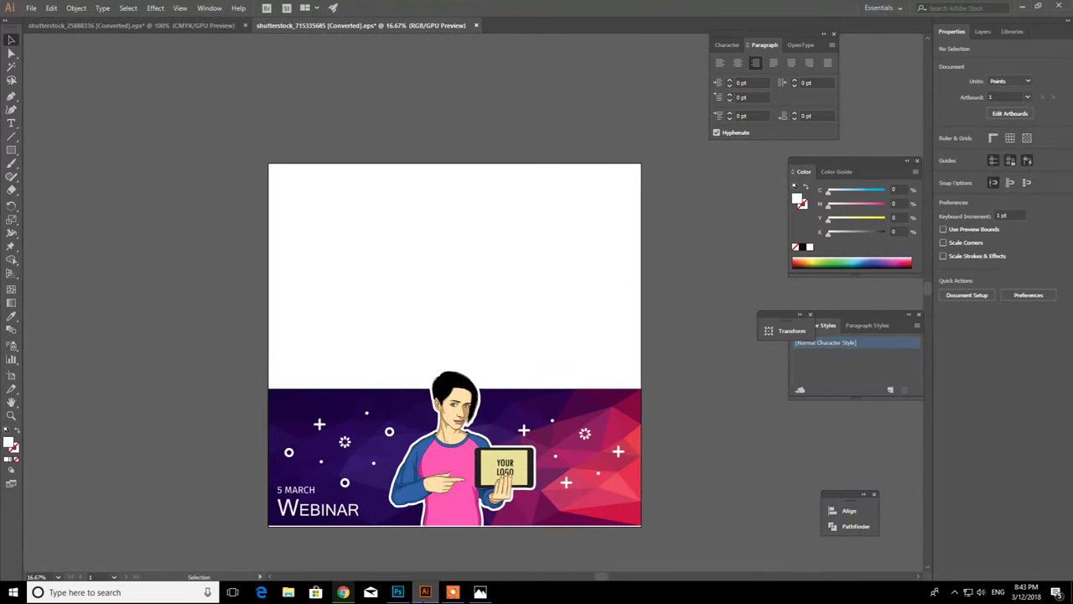
click(431, 596)
click(400, 594)
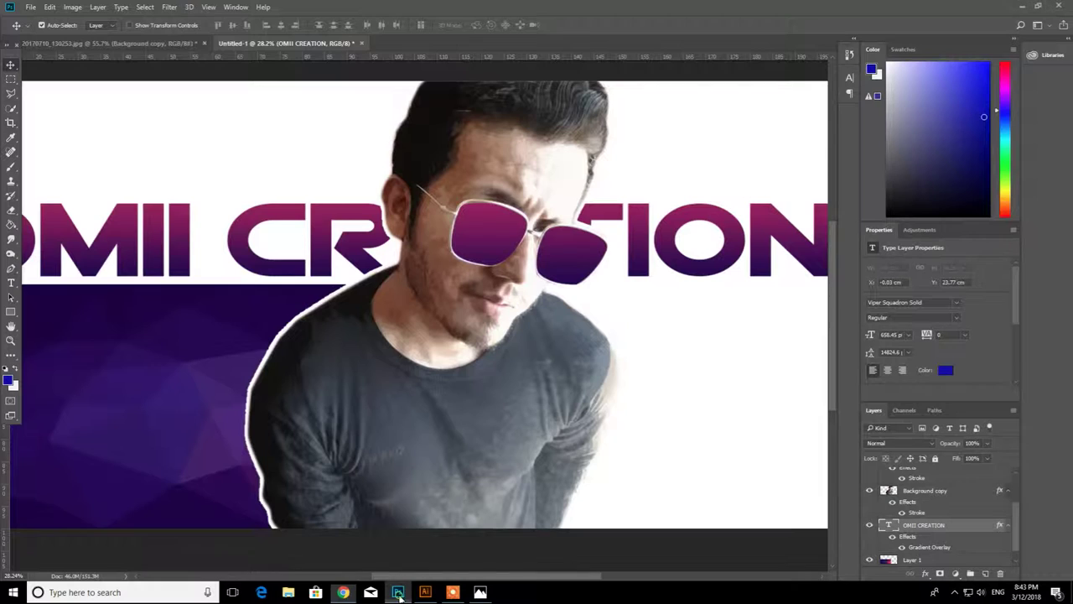
scroll(412, 334, down, 3)
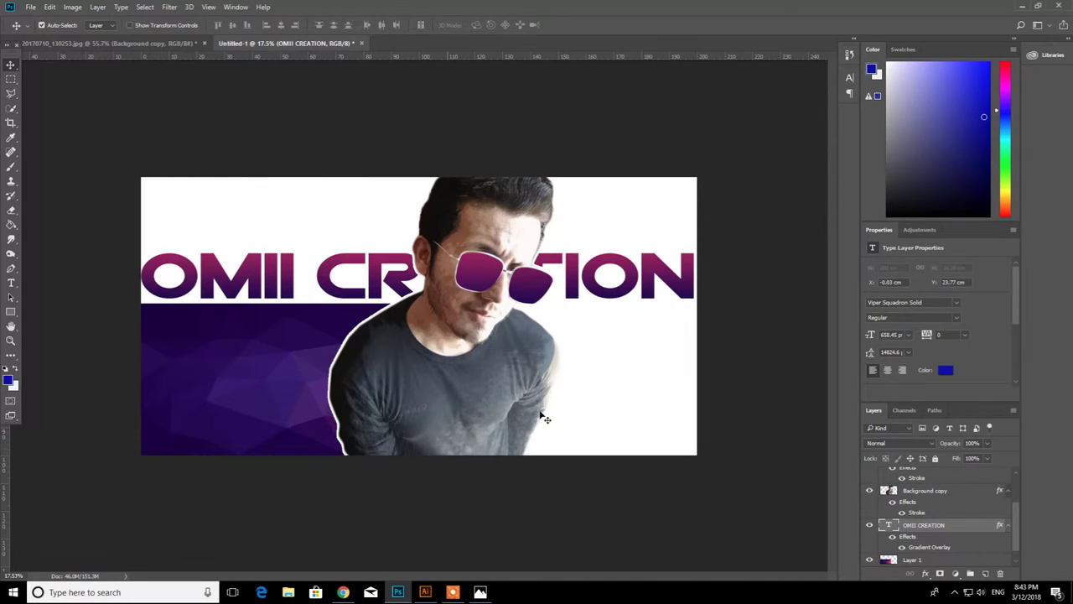
click(11, 312)
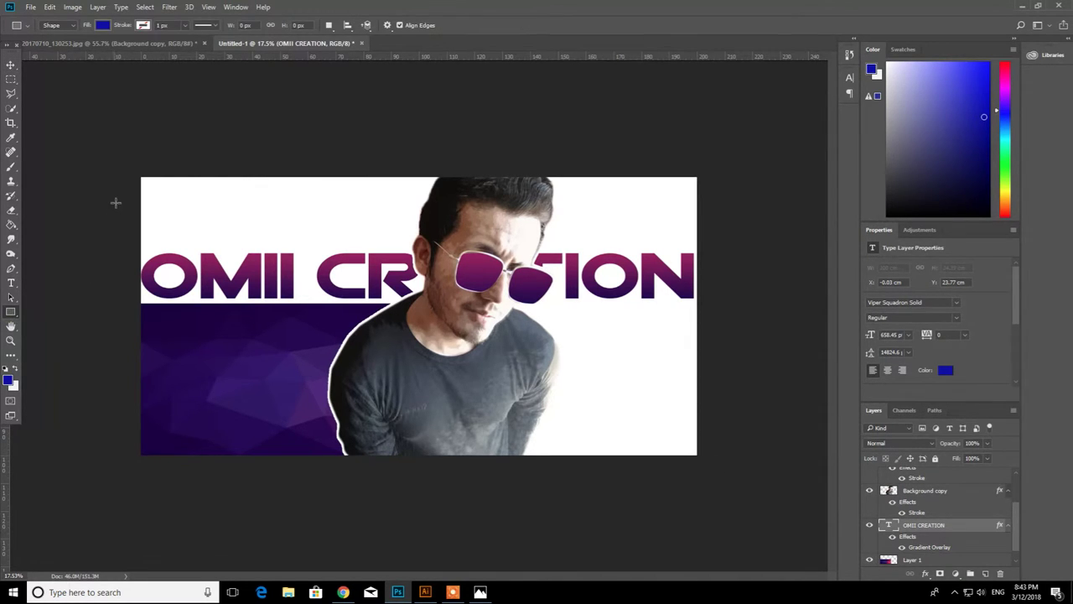
scroll(131, 309, up, 1)
- Open the downloaded girl-with-backpack EPS from Chrome in Illustrator and delete the girl figure from it
click(343, 592)
scroll(536, 309, up, 10)
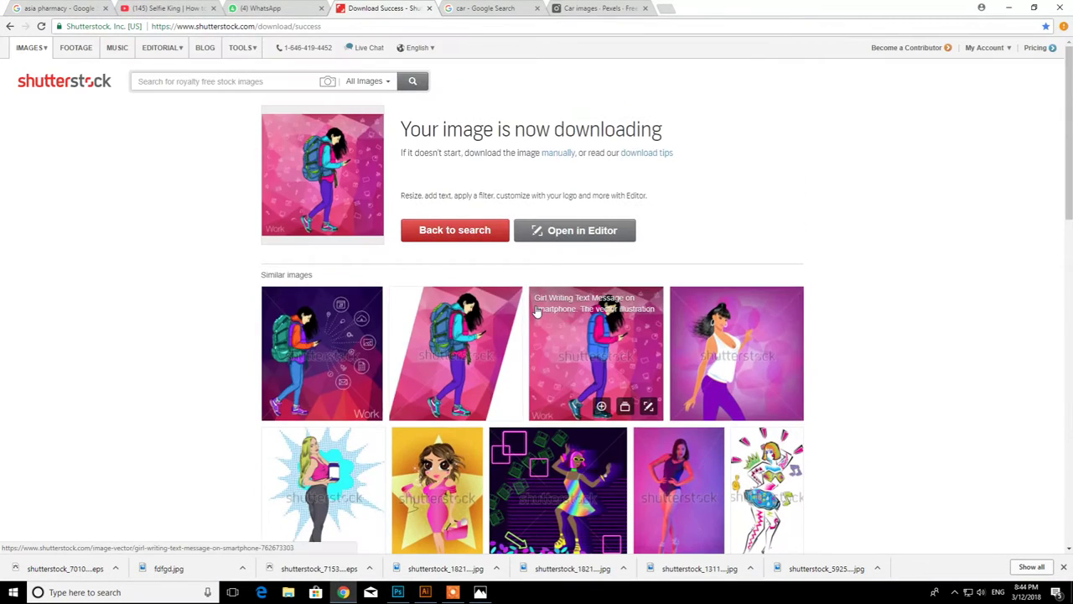
click(38, 567)
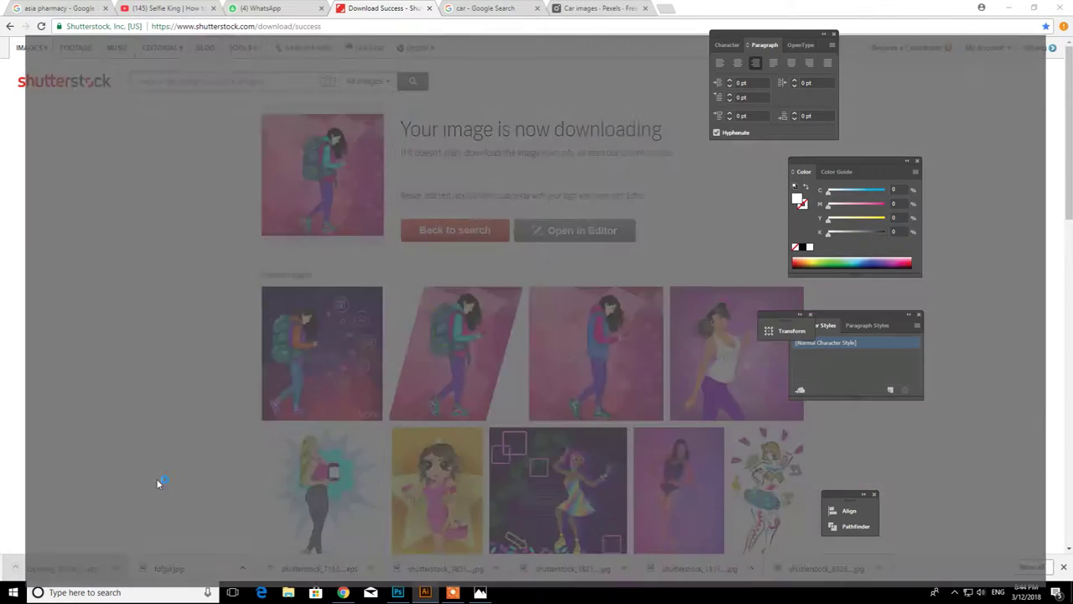
click(374, 220)
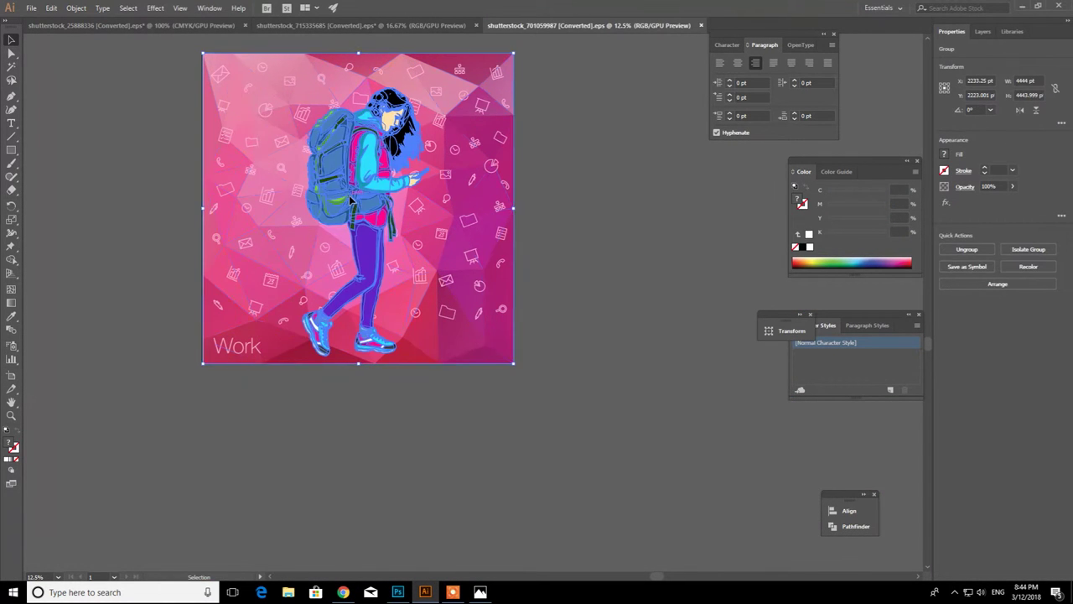
drag(352, 201, 546, 240)
key(Delete)
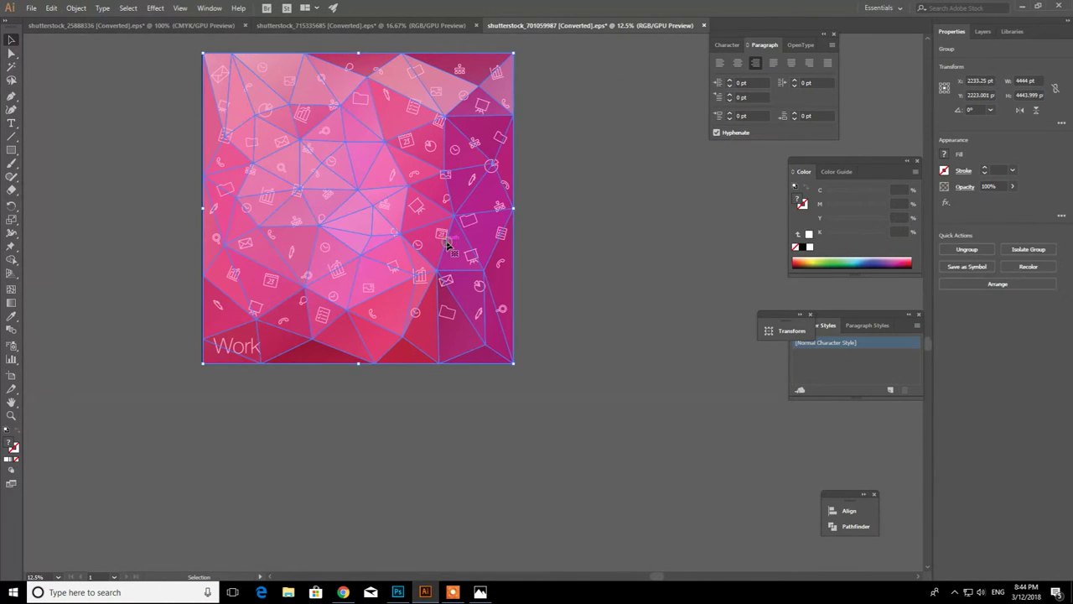
- Cut the pink icon pattern from the vector, paste it into the Photoshop banner as Pixels and move it to the right half
click(426, 216)
drag(419, 210, 566, 327)
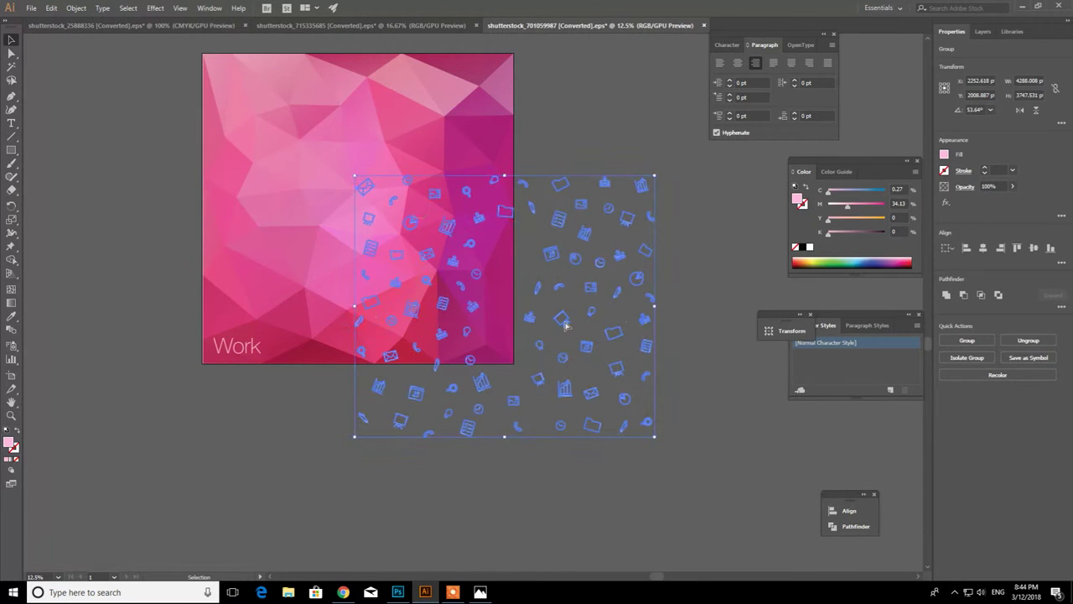
key(ctrl+x)
click(397, 592)
key(ctrl+v)
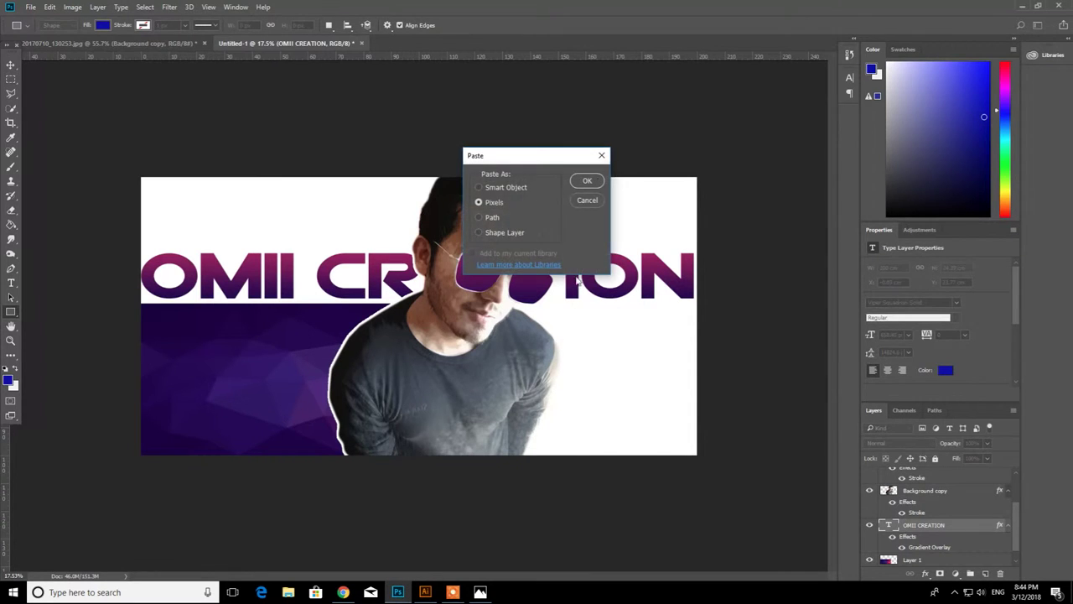
click(587, 181)
key(Return)
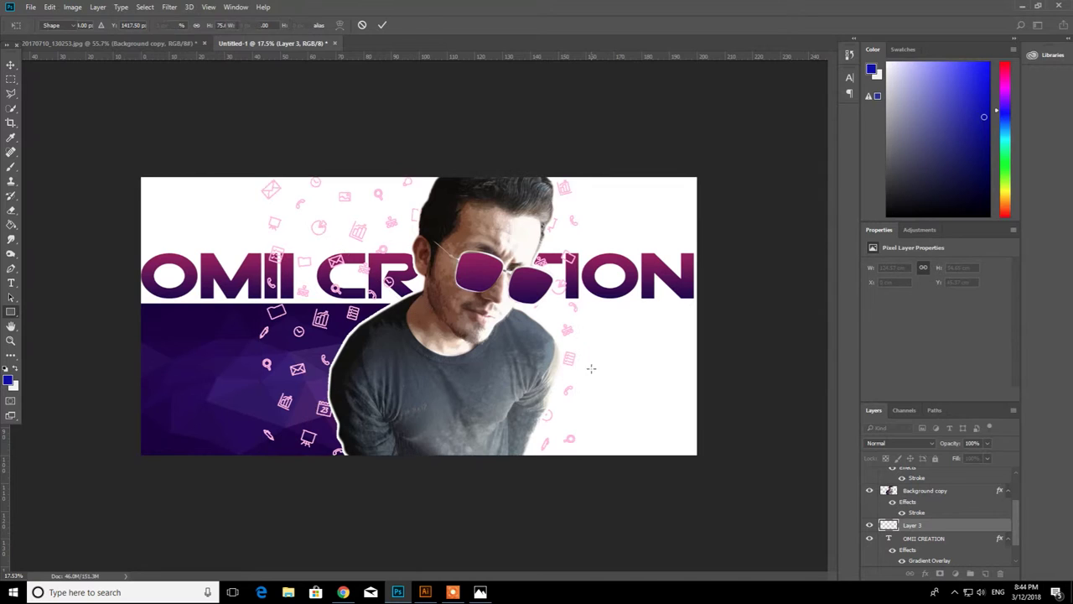
drag(570, 336, 688, 330)
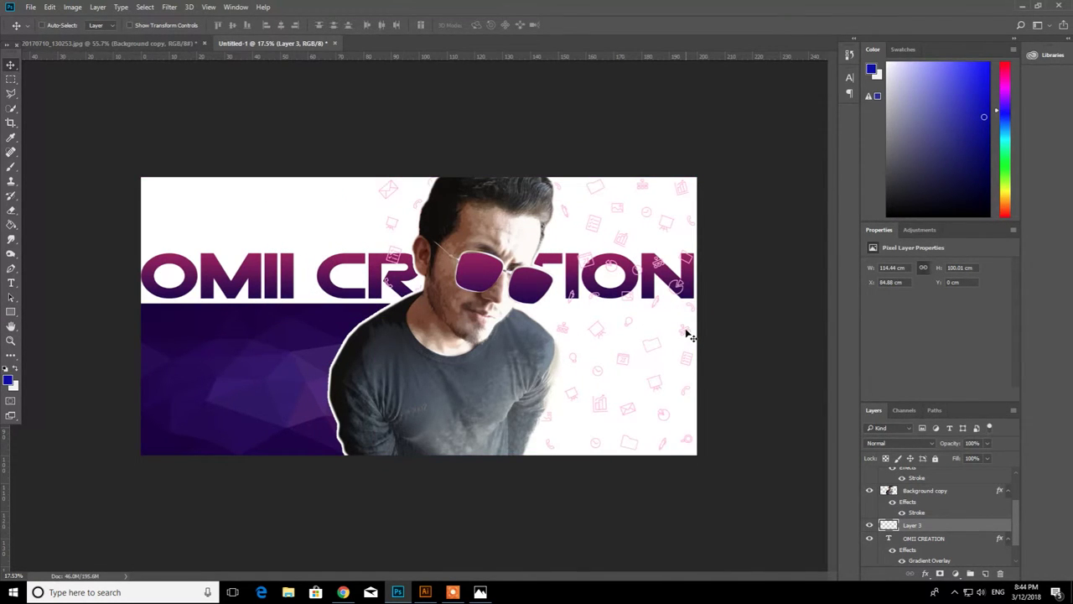
- Try to send the icon pattern behind the other layers and move it across to the banner's left half
key(ctrl+shift+bracketleft)
drag(625, 322, 270, 316)
key(ctrl+z)
click(649, 350)
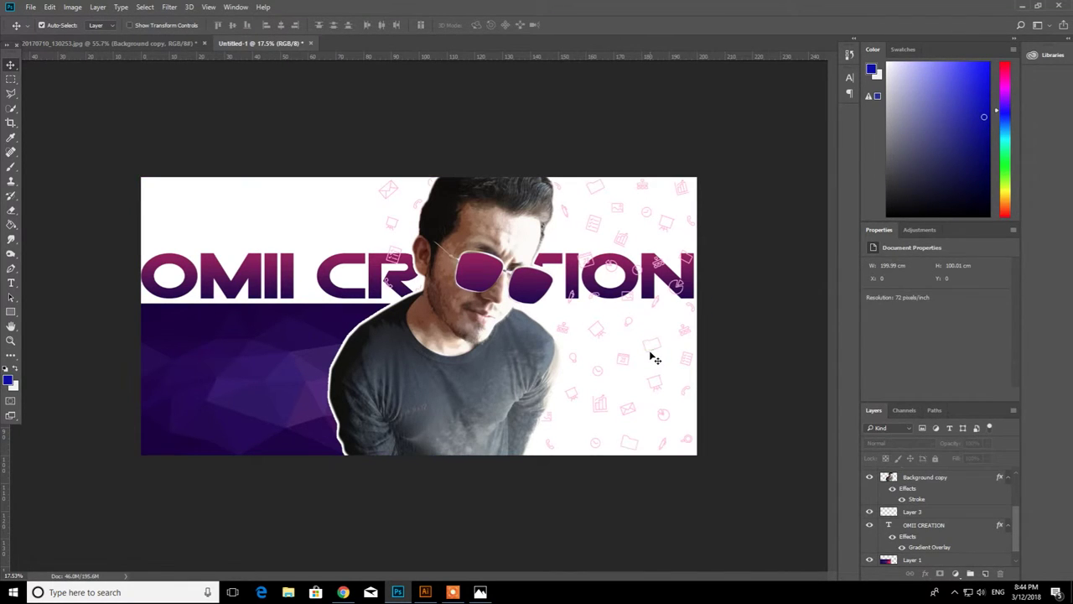
drag(653, 350, 404, 351)
scroll(937, 489, up, 3)
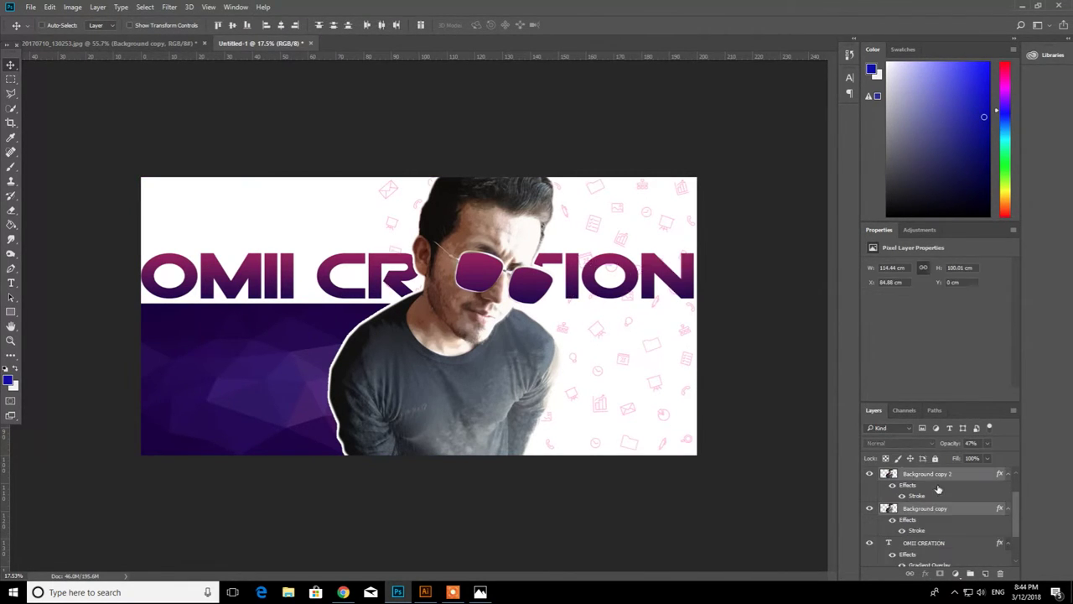
click(939, 476)
click(659, 380)
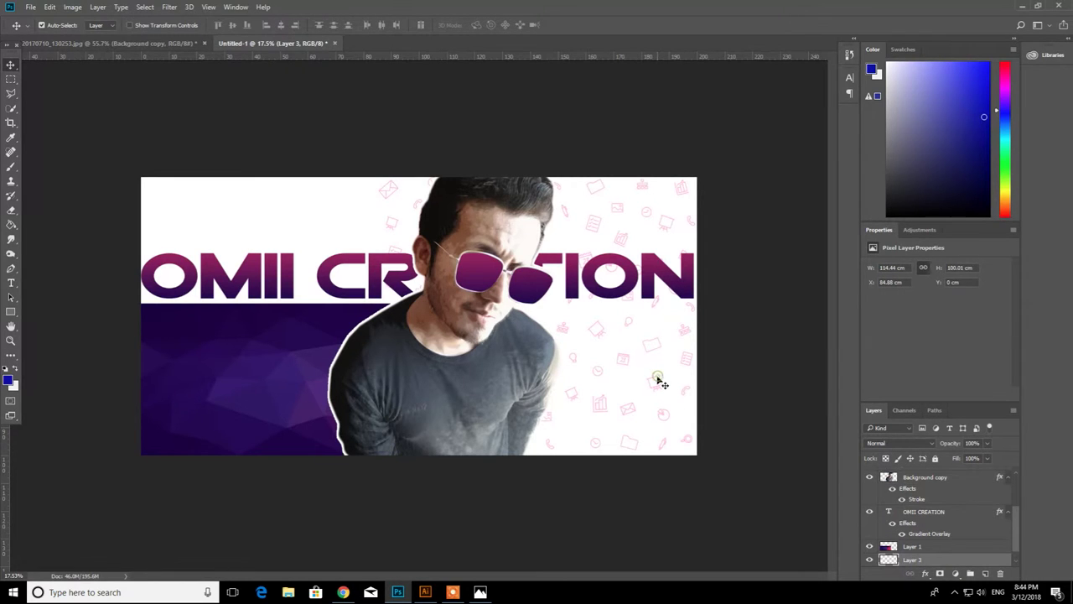
drag(656, 377, 471, 386)
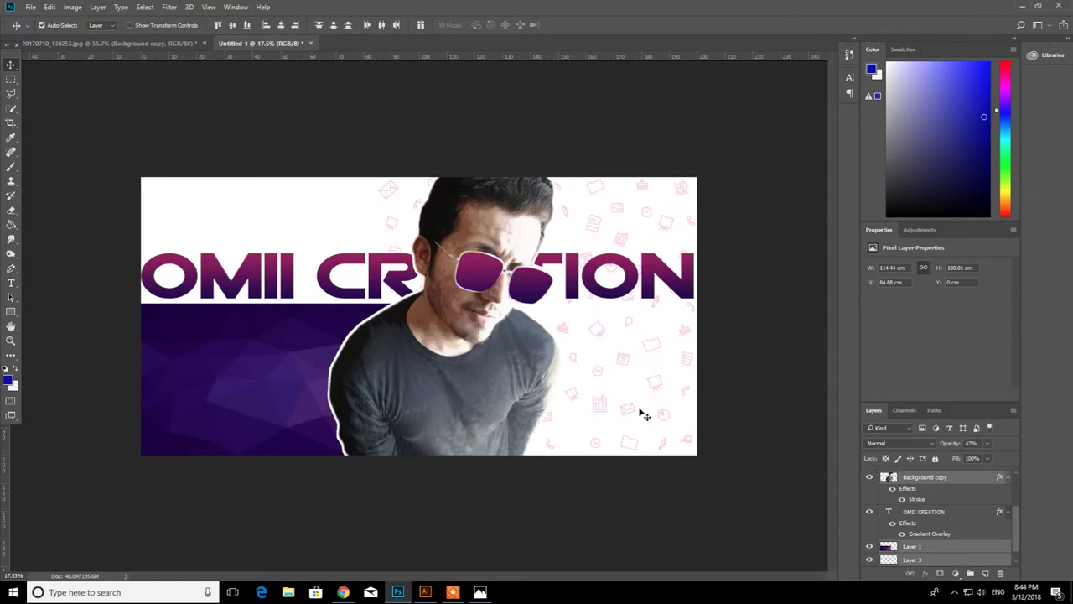
key(ctrl+z)
- Duplicate the Layer 3 icon pattern, place the copy over the banner's left half and send it behind the purple polygon background
right_click(651, 343)
click(661, 350)
click(869, 559)
click(870, 560)
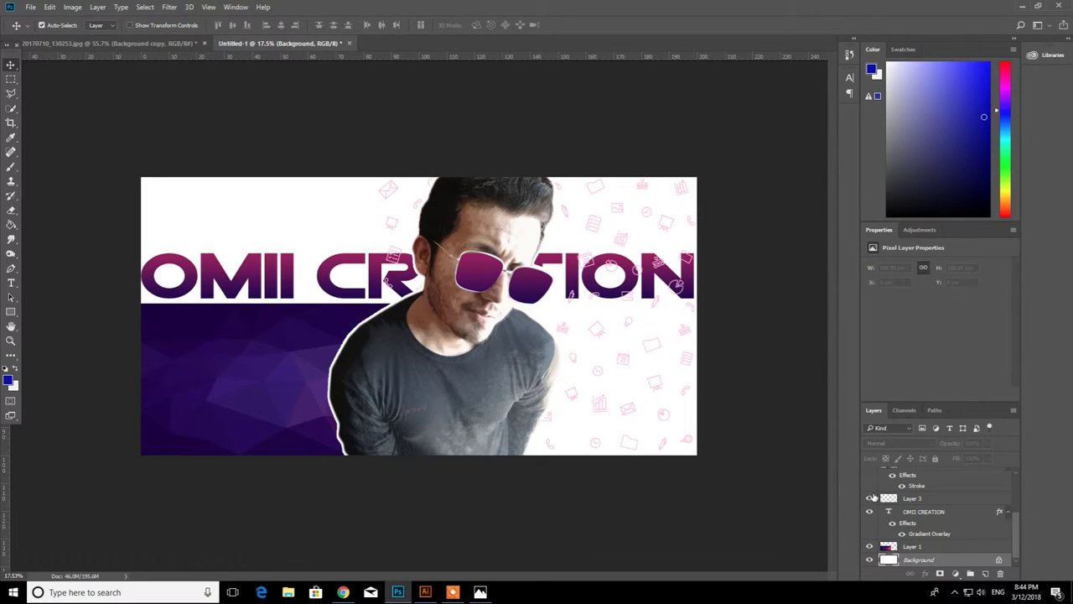
click(879, 498)
key(ctrl+j)
key(ctrl+t)
drag(682, 397, 344, 382)
key(Return)
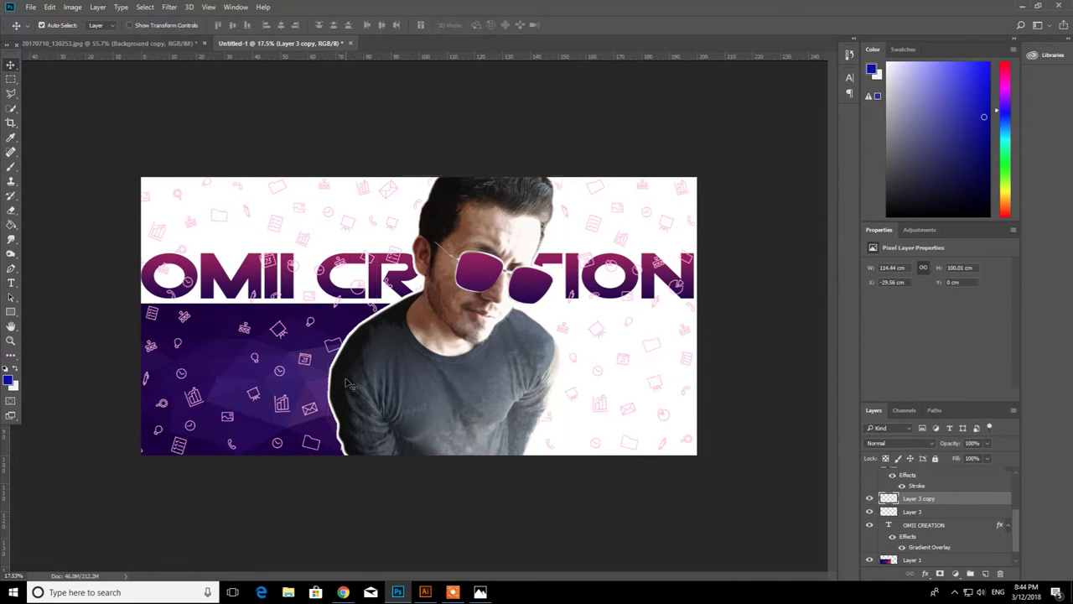
key(ctrl+shift+bracketleft)
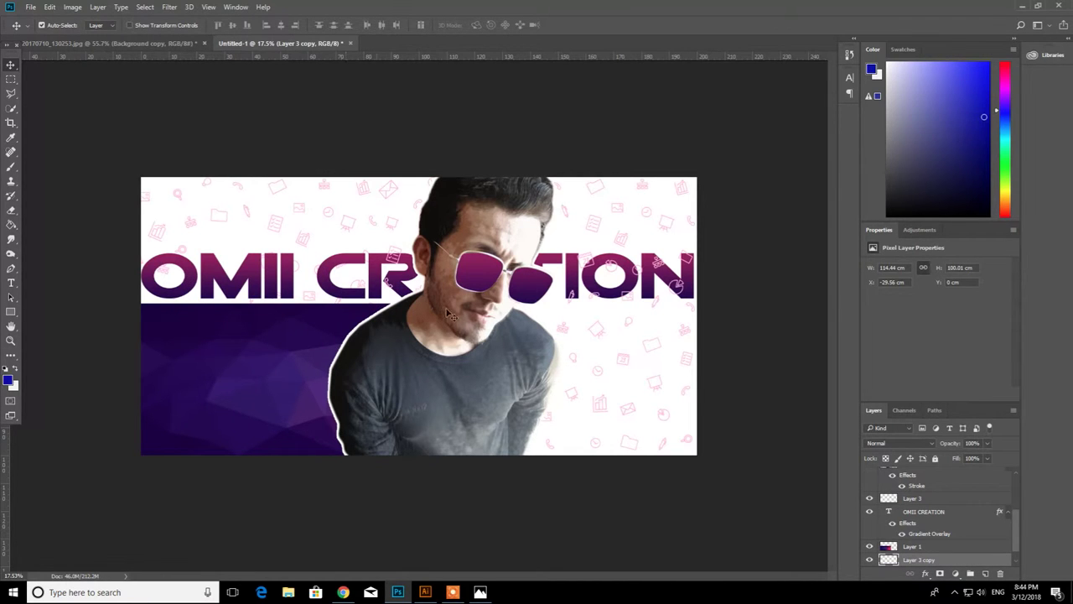
- Try moving the purple polygon background down toward the banner's bottom edge
click(719, 324)
scroll(522, 352, down, 2)
scroll(469, 374, up, 2)
click(254, 373)
drag(254, 373, 182, 506)
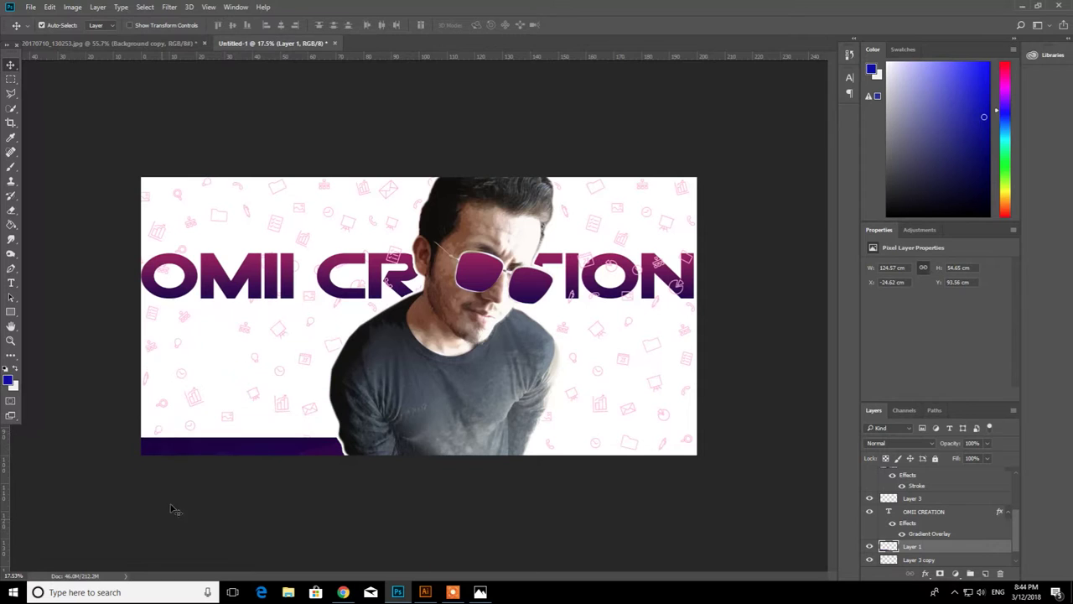
key(ctrl+z)
- Narrow the purple polygon background to 93.71% width, keeping its left edge on the banner's edge
key(ctrl+t)
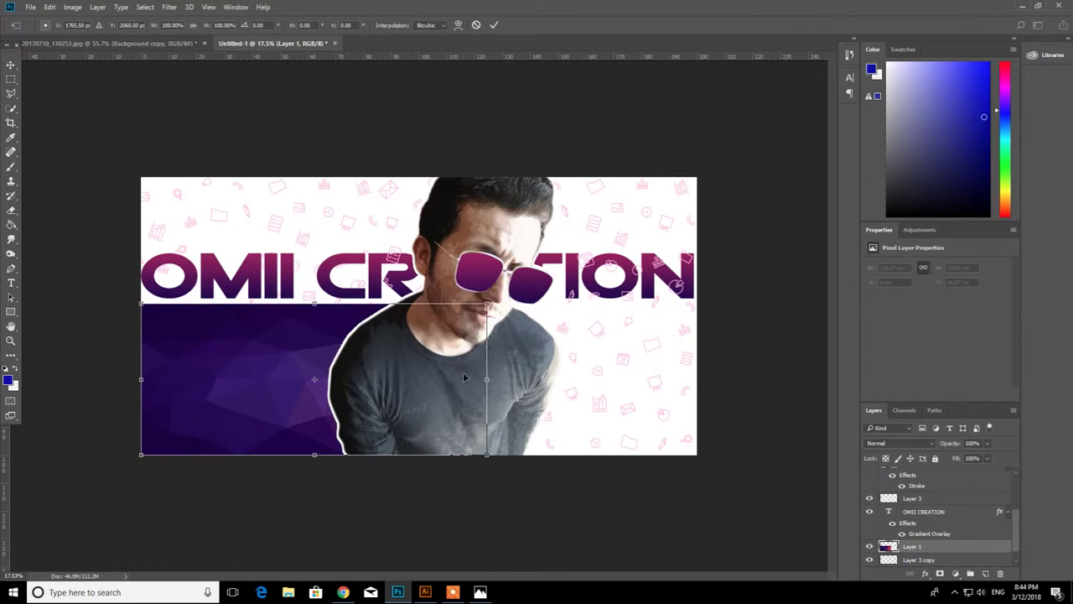
drag(489, 379, 695, 382)
drag(498, 384, 465, 379)
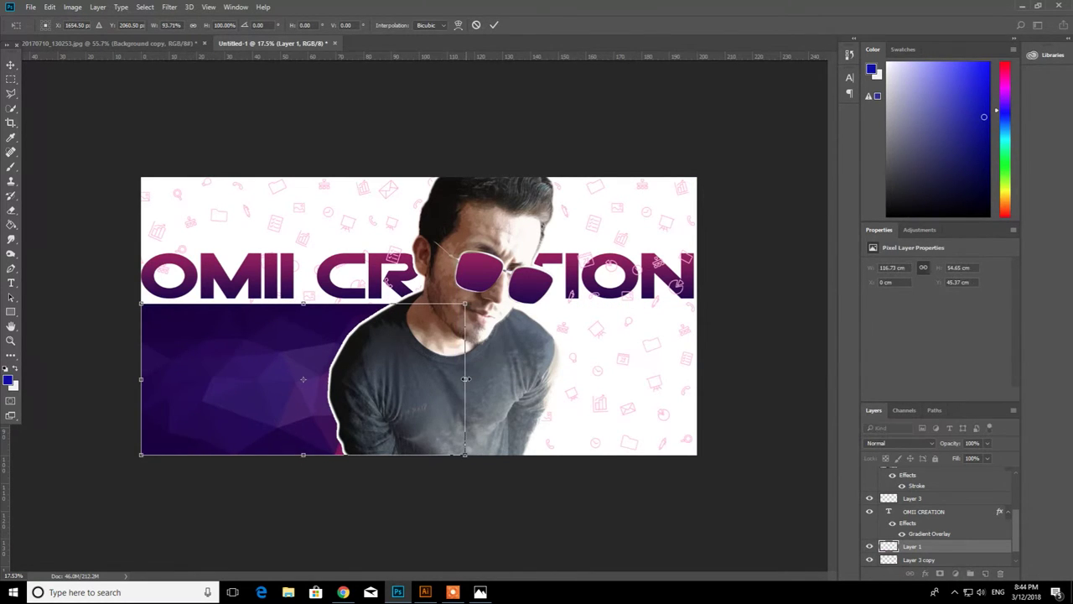
key(Return)
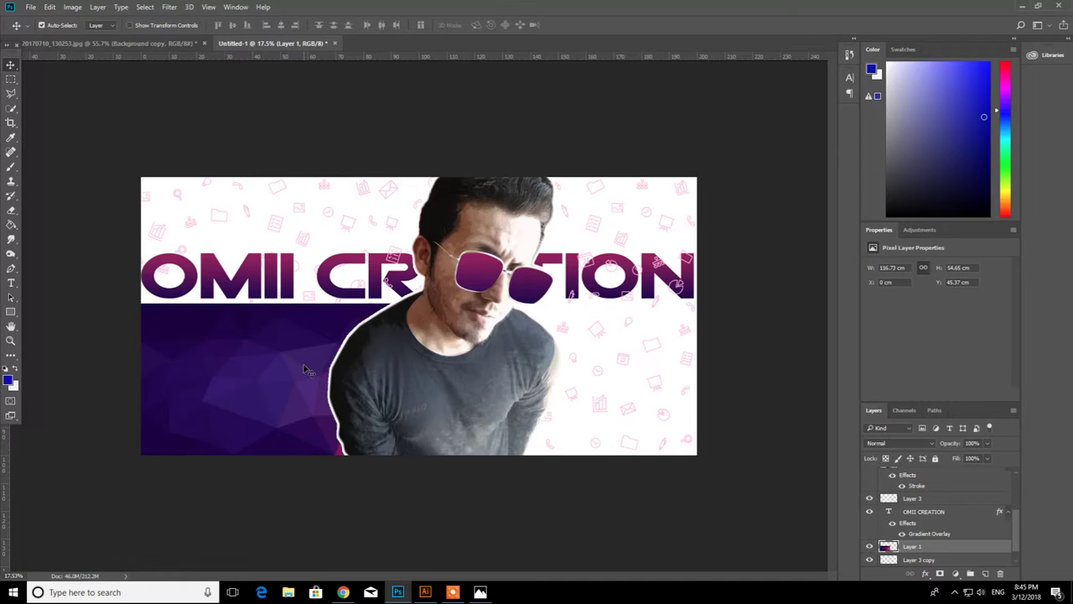
- Cut the pink polygon background from the Illustrator vector and paste it into the Photoshop banner
click(425, 592)
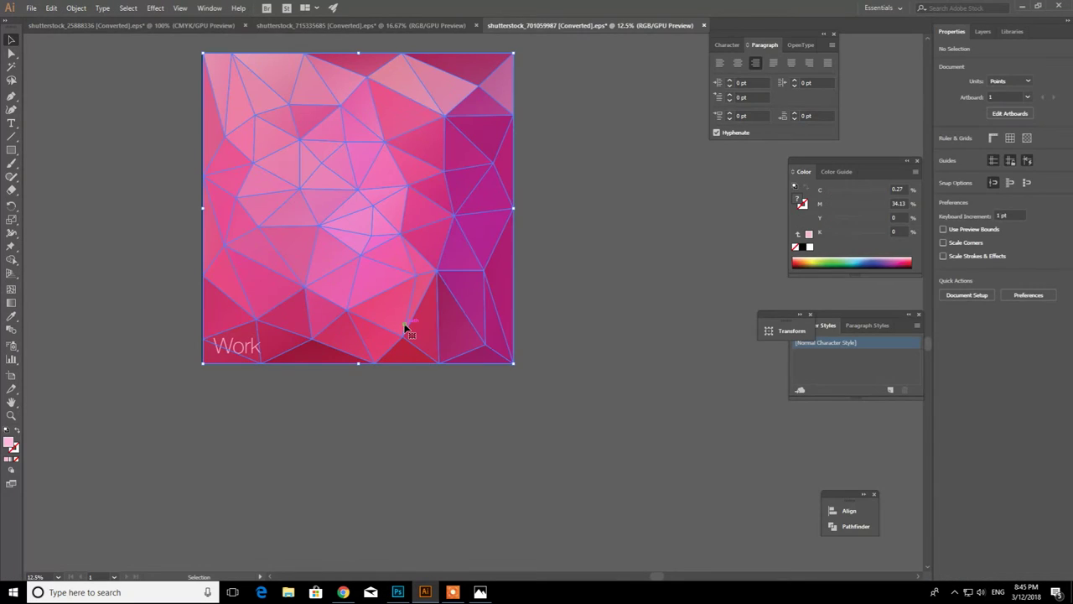
key(Delete)
click(398, 591)
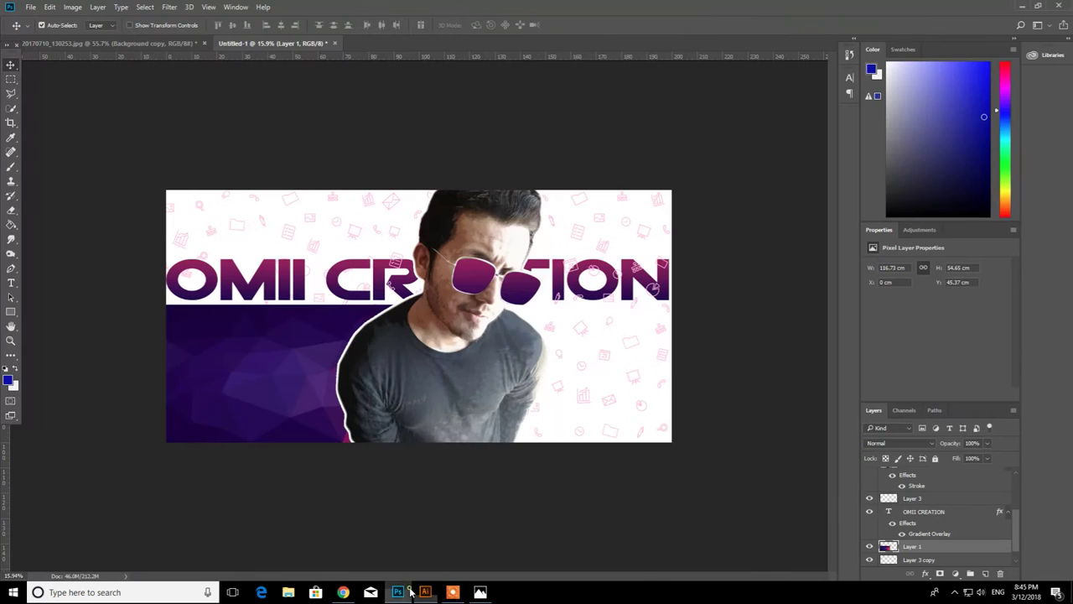
key(ctrl+v)
click(585, 183)
- Move the pink polygon background behind the man's right side and resize it to about 77 cm wide at full banner height
drag(472, 277, 610, 277)
drag(435, 316, 475, 316)
mouse_move(579, 192)
mouse_down()
mouse_move(579, 316)
mouse_move(580, 191)
mouse_up()
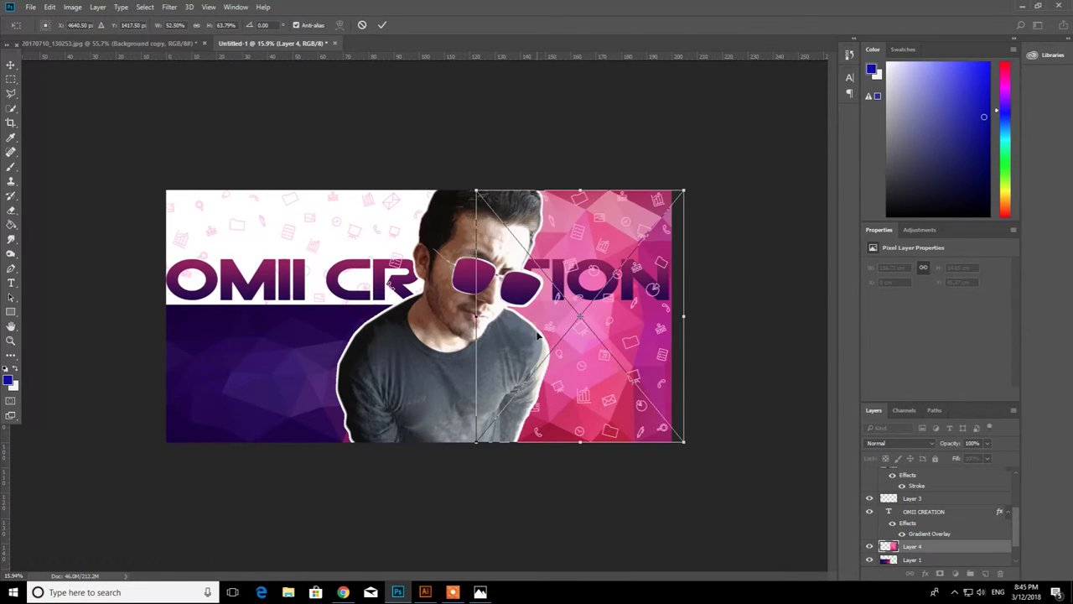
mouse_move(475, 316)
mouse_down()
mouse_move(168, 317)
mouse_move(486, 321)
mouse_up()
key(Return)
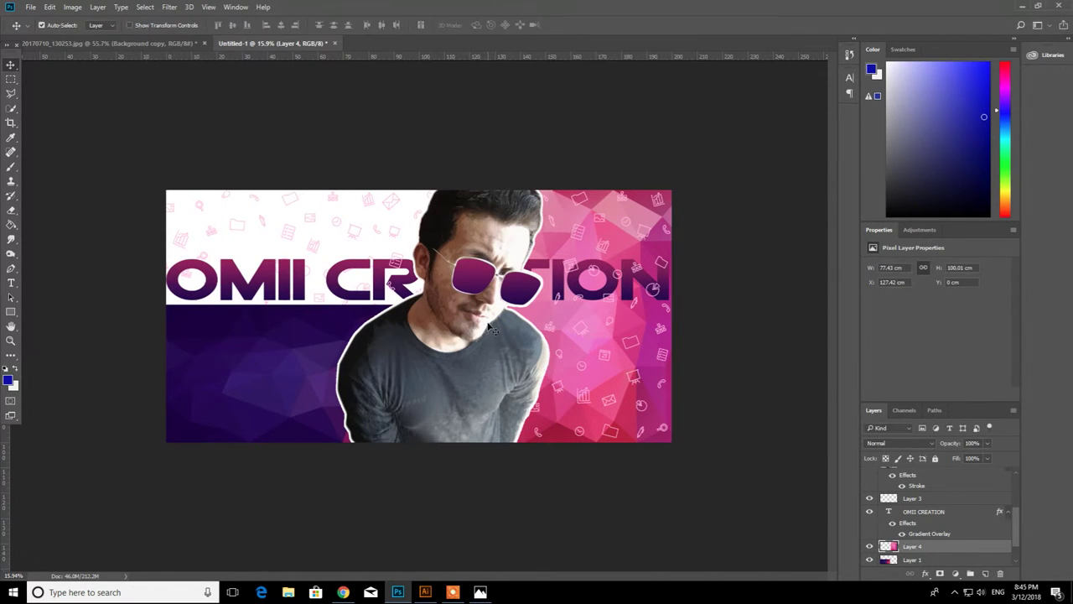
- Add a white (#ffffff) Color Overlay to the OMII CREATION title layer
click(567, 289)
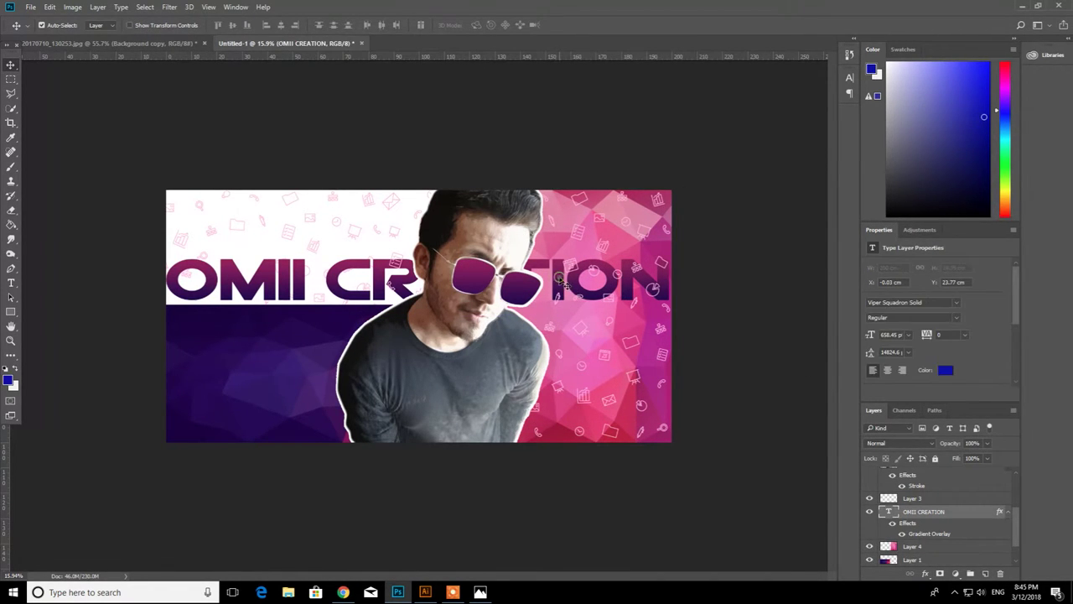
key(ctrl+plus)
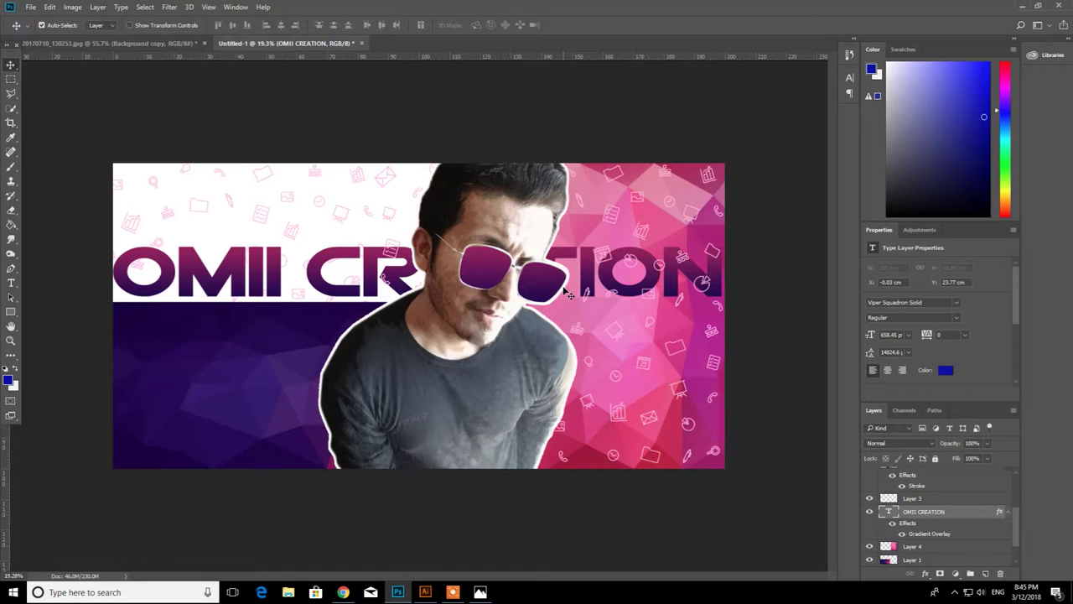
double_click(971, 512)
click(659, 268)
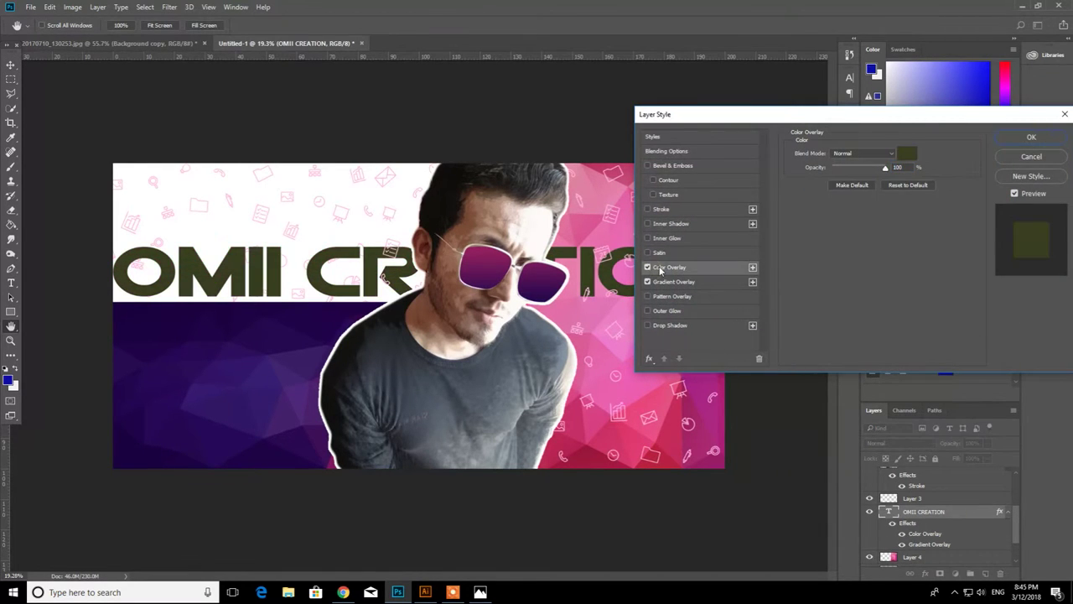
click(906, 155)
click(458, 347)
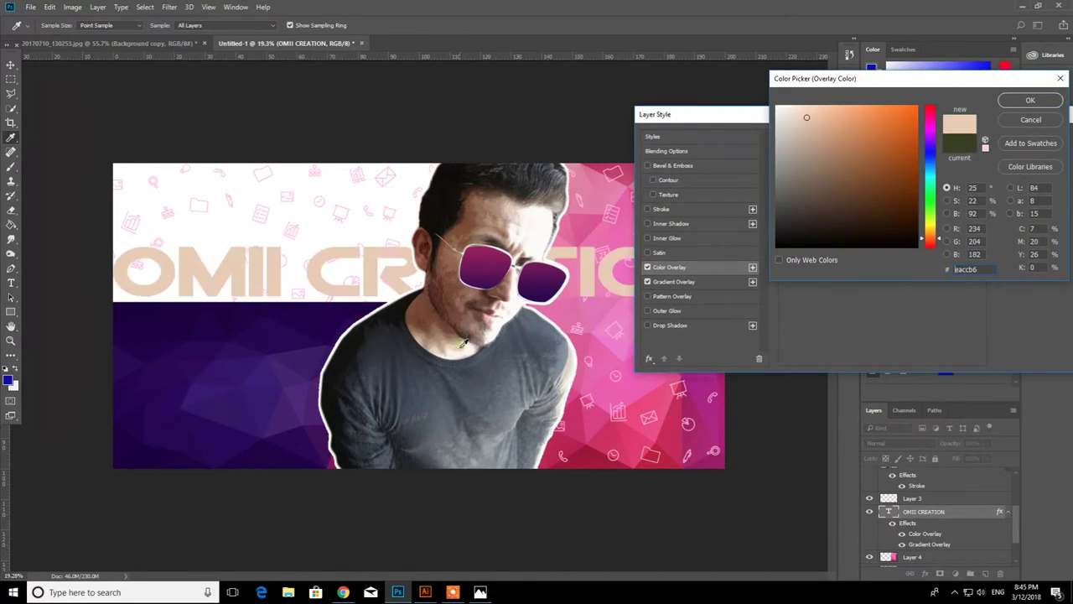
click(439, 370)
mouse_move(814, 174)
mouse_down()
mouse_move(736, 72)
mouse_move(681, 339)
mouse_move(645, 26)
mouse_up()
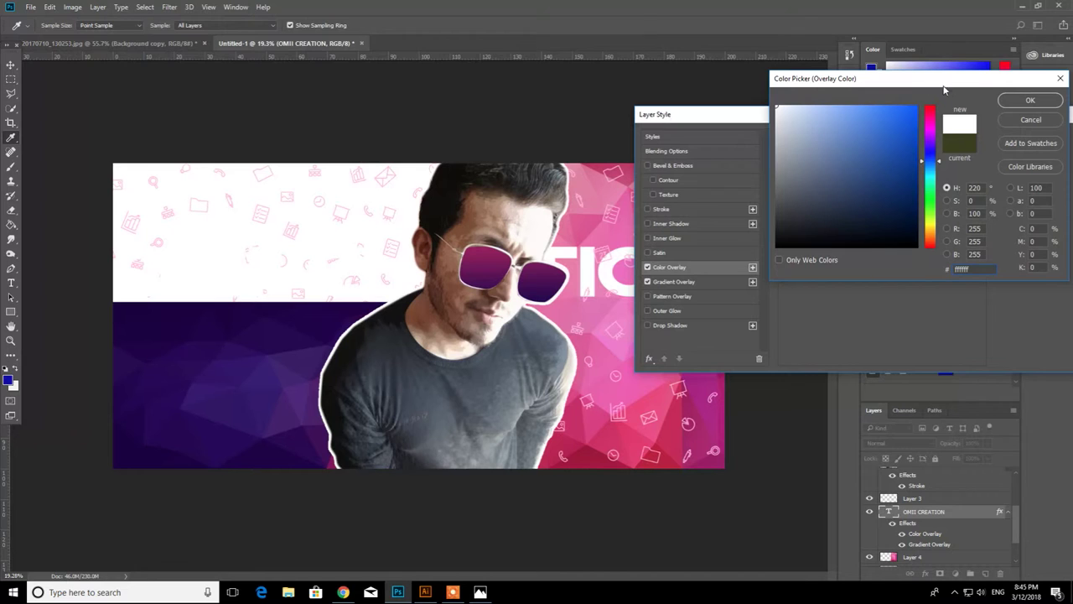
click(1030, 99)
click(1030, 158)
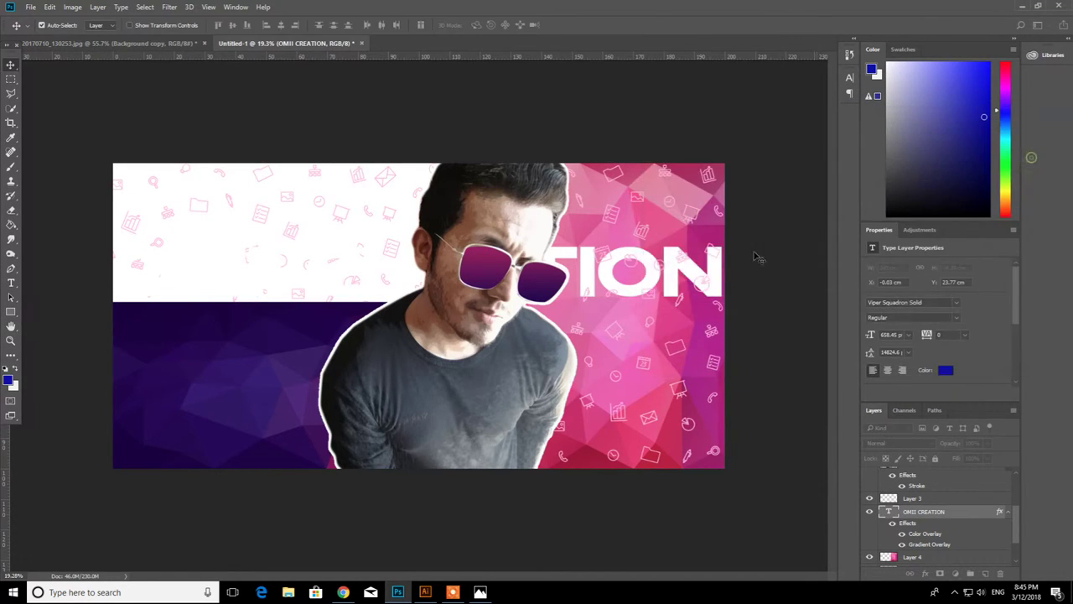
- Turn off the Gradient Overlay effect on the OMII CREATION title layer
double_click(963, 516)
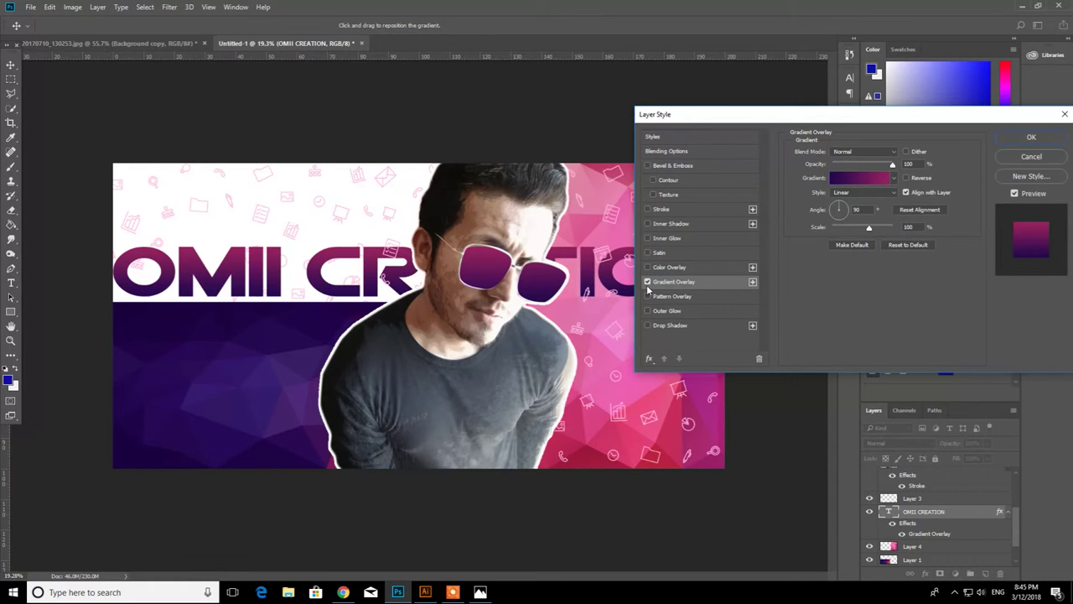
click(646, 282)
click(1031, 136)
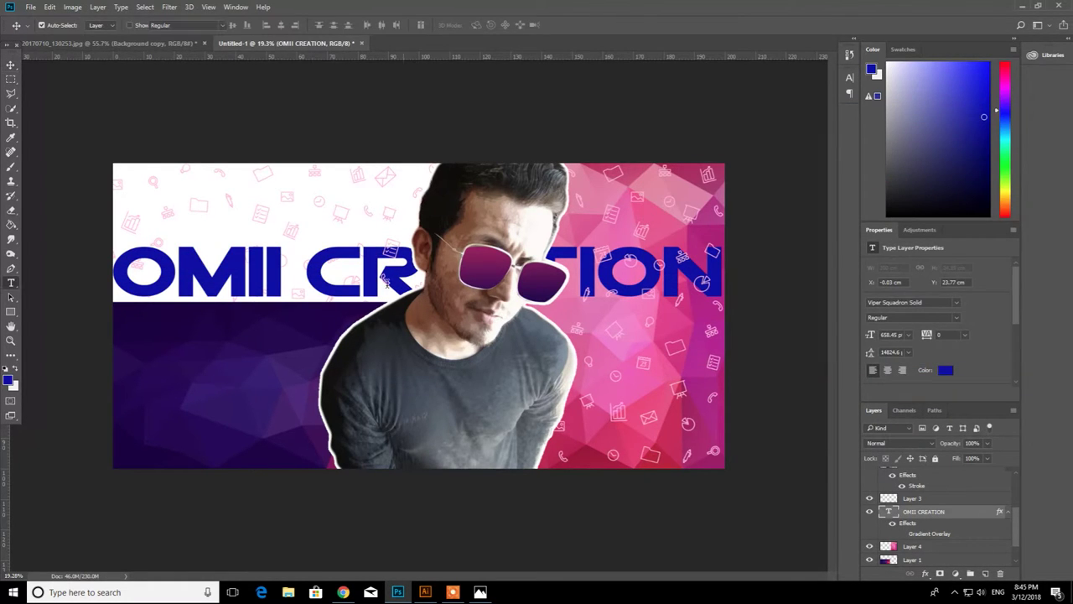
- Recolour the "OMII CR" letters on the white background black
double_click(386, 281)
click(410, 269)
drag(413, 269, 215, 274)
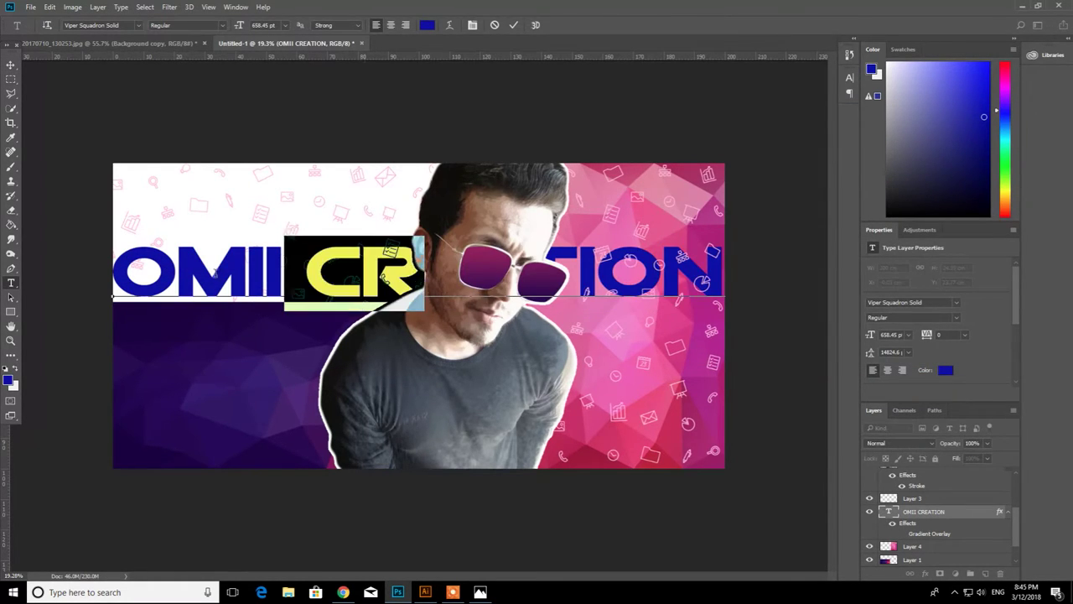
drag(285, 276, 125, 274)
click(427, 25)
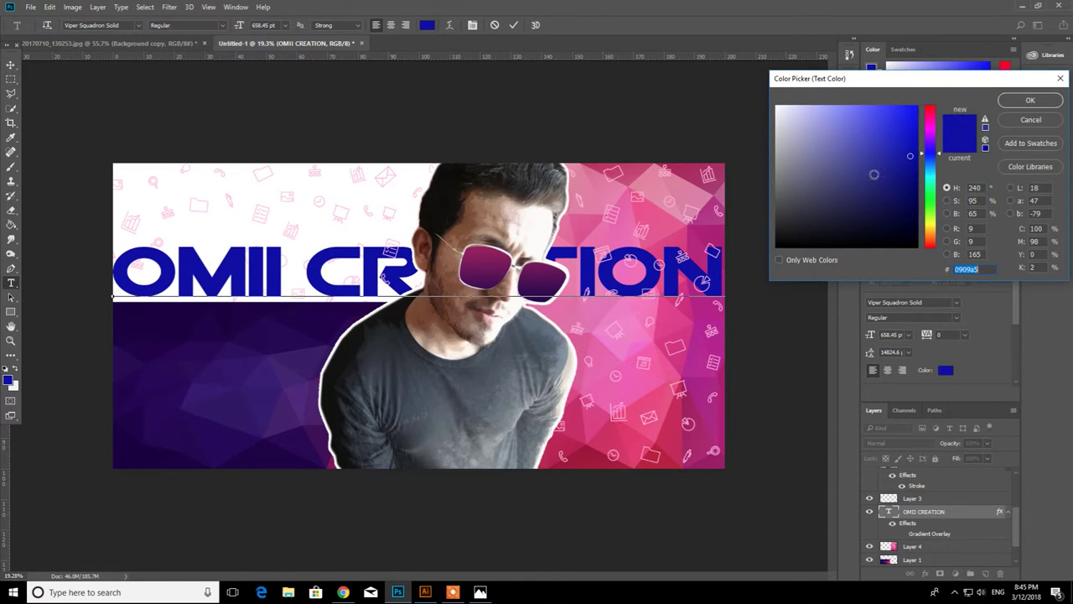
drag(874, 172, 609, 321)
click(1011, 100)
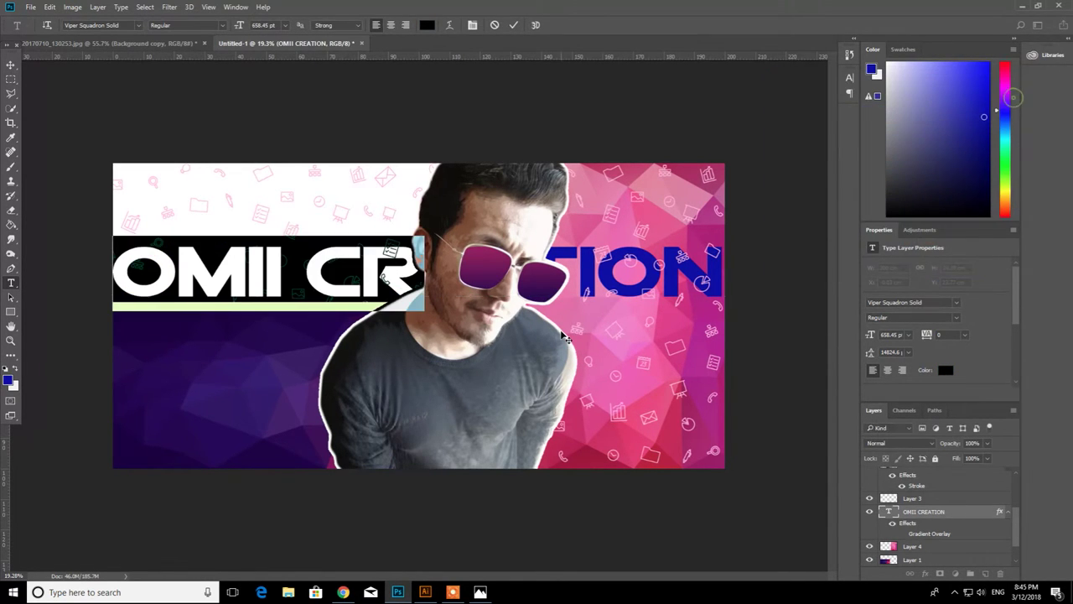
- Recolour the "TION" letters over the pink background white (#ffffff) and finish editing the title
drag(543, 263, 718, 270)
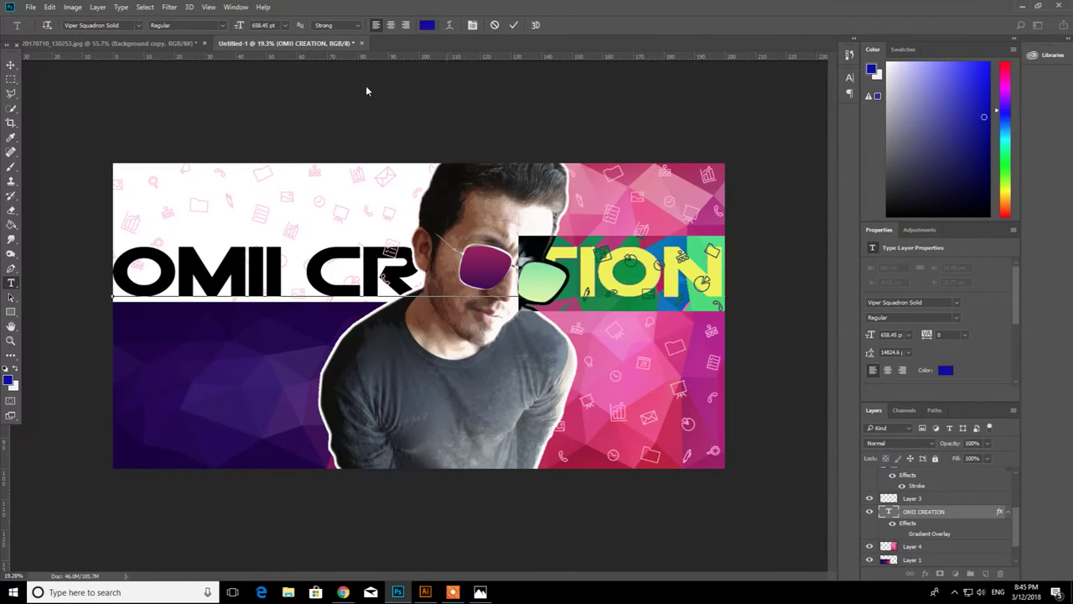
click(427, 24)
mouse_move(775, 192)
mouse_down()
mouse_move(733, 311)
mouse_move(767, 56)
mouse_up()
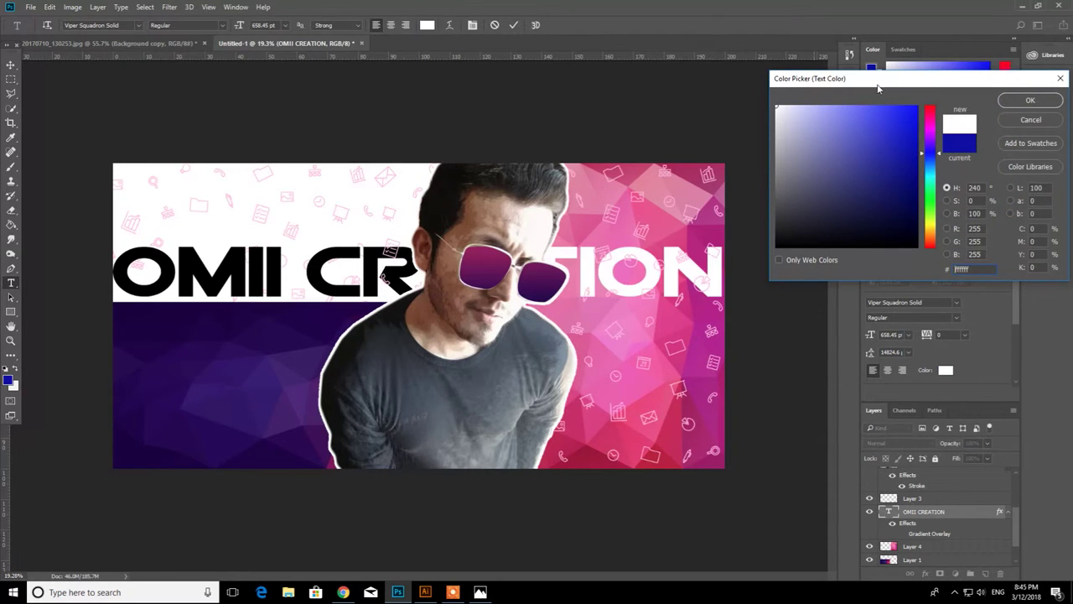
click(1032, 100)
click(10, 64)
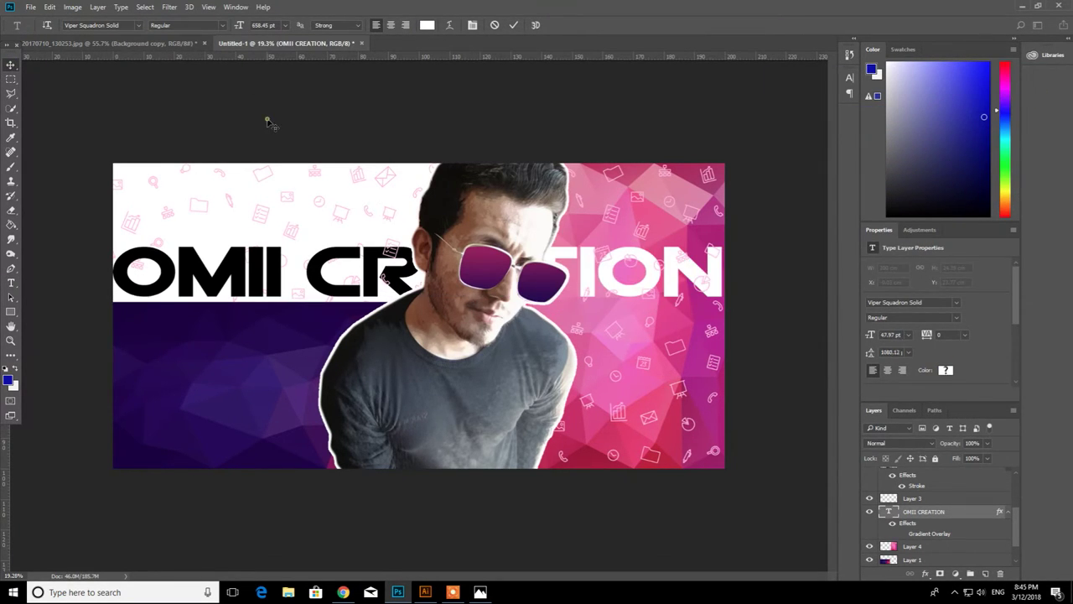
scroll(483, 379, down, 7)
scroll(483, 379, up, 3)
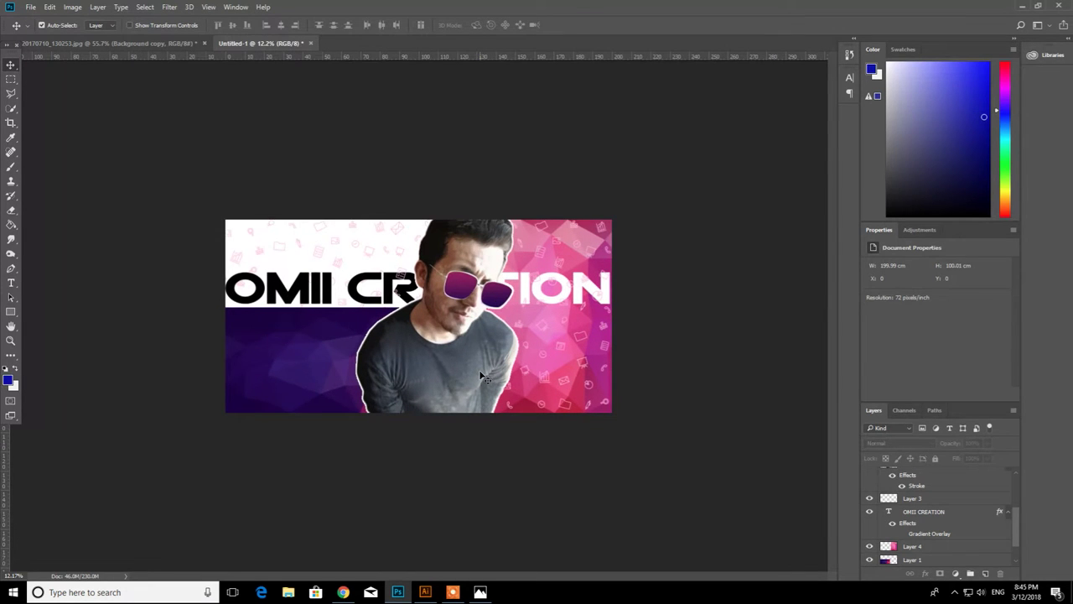
scroll(482, 378, up, 4)
scroll(364, 509, down, 1)
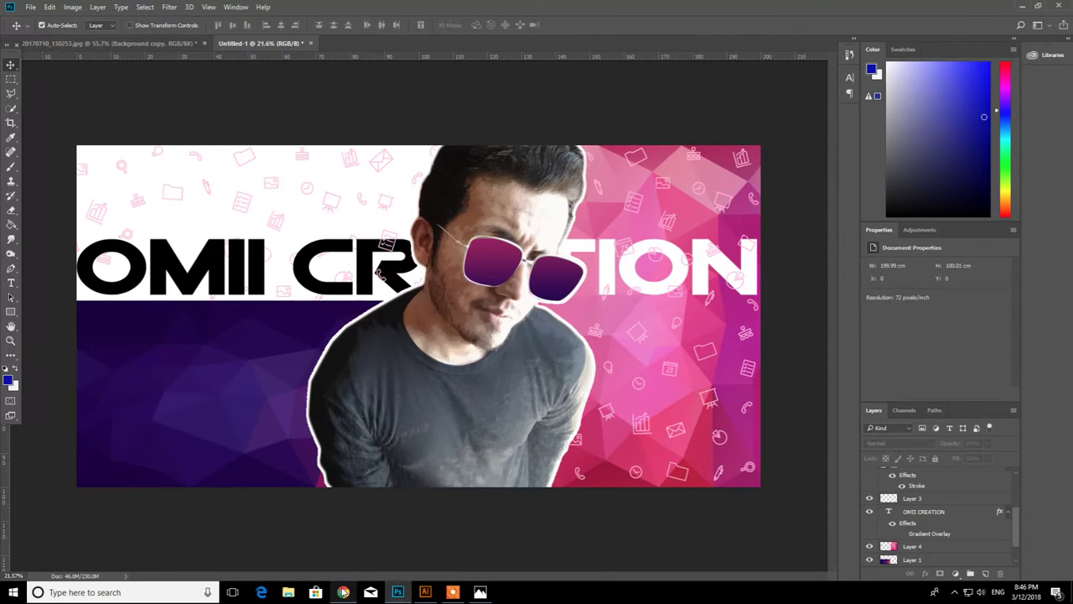
scroll(142, 445, up, 1)
key(t)
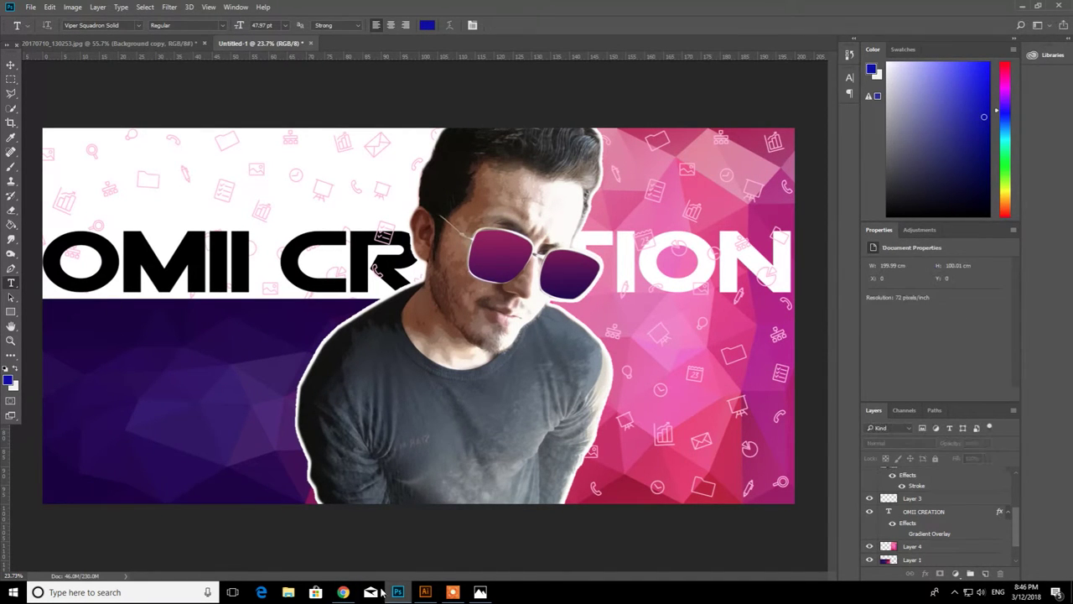
- Switch to the Shutterstock page in Chrome and search for "social"
click(343, 592)
click(209, 80)
text(social)
key(Return)
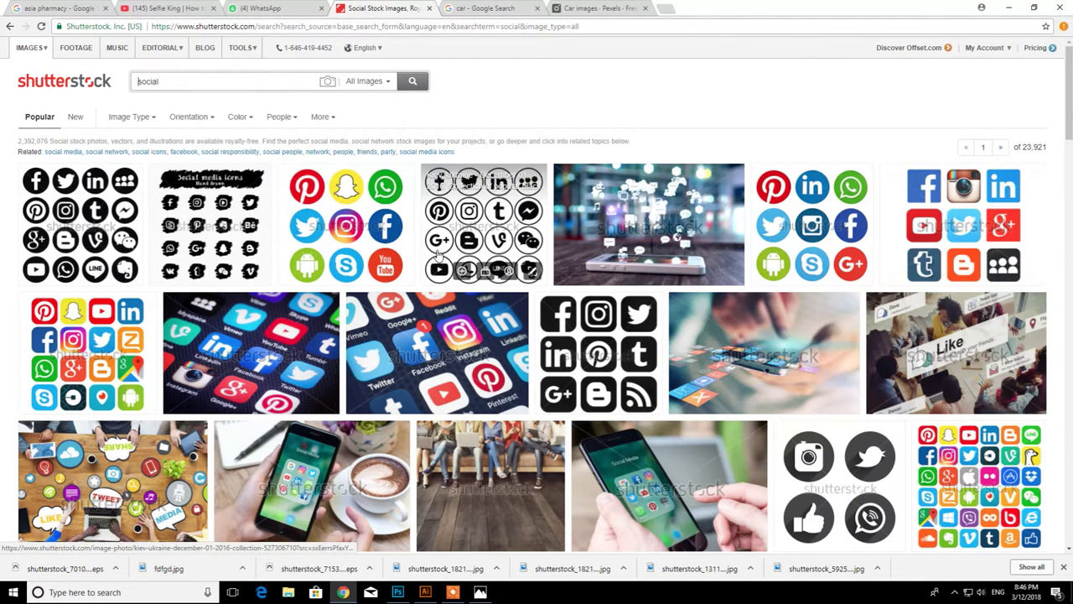
- Open the hand drawn social media icons set and download it in vector format
click(197, 229)
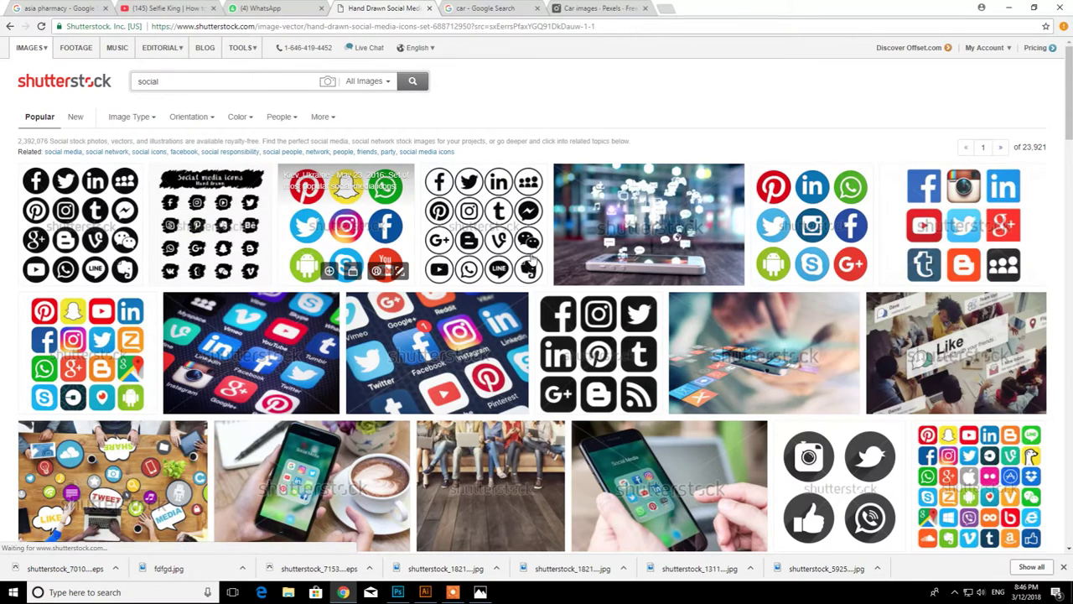
click(587, 269)
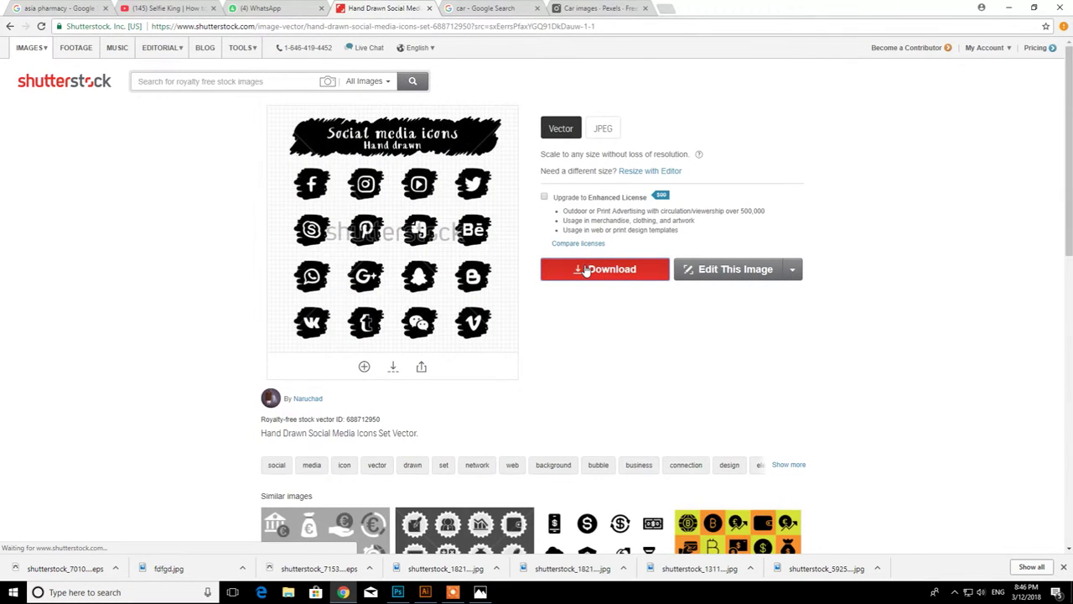
click(586, 271)
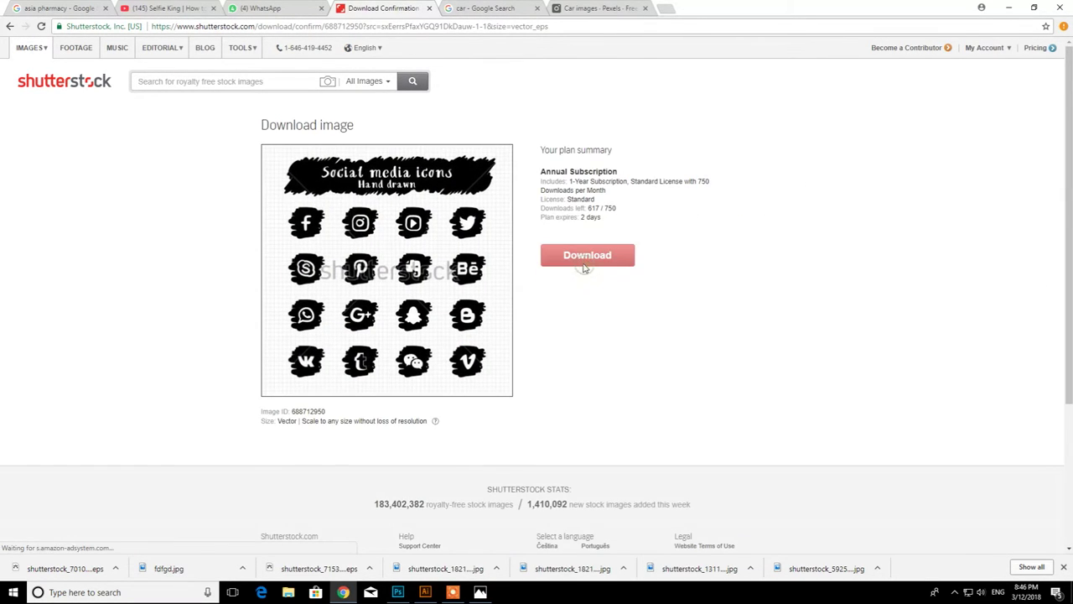
- Switch to Photoshop, select the sunglasses lens layer and set up a soft 480 px white brush with 0% hardness
click(399, 592)
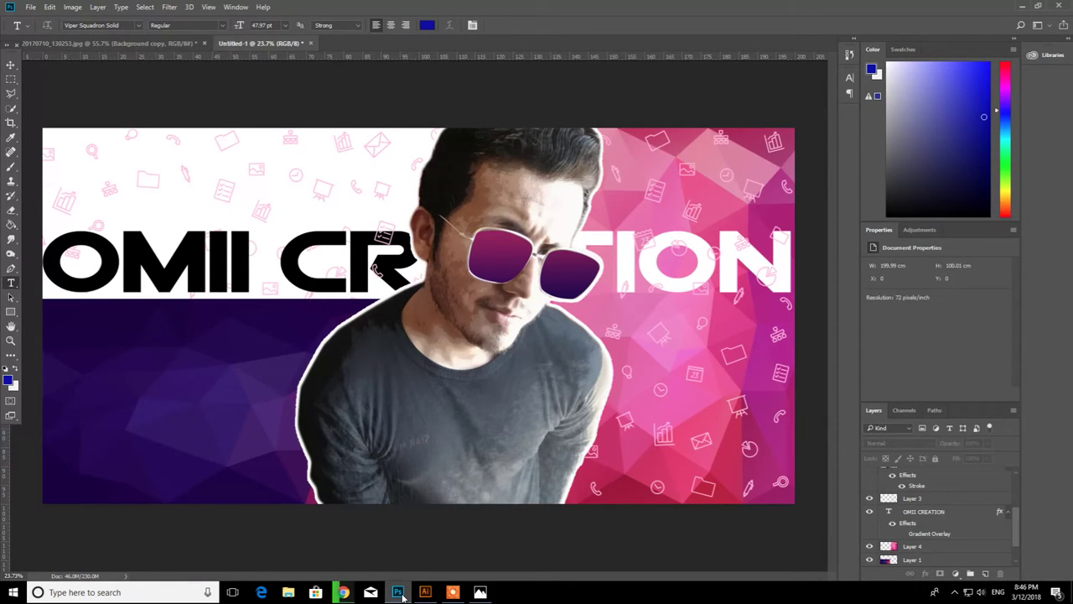
scroll(650, 274, down, 5)
scroll(650, 274, up, 9)
scroll(650, 274, up, 3)
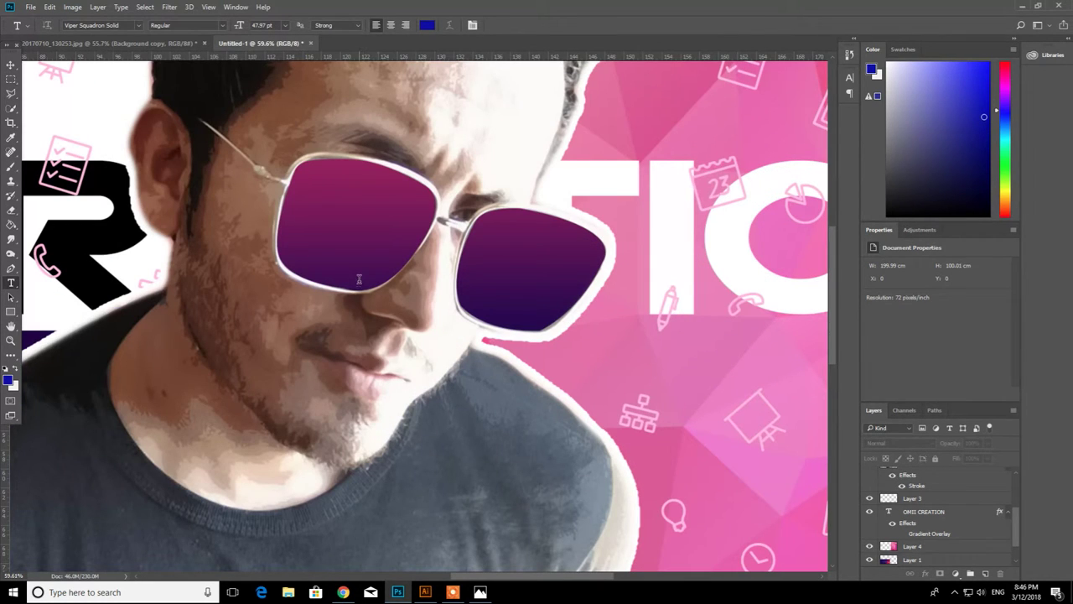
key(v)
click(338, 223)
click(11, 166)
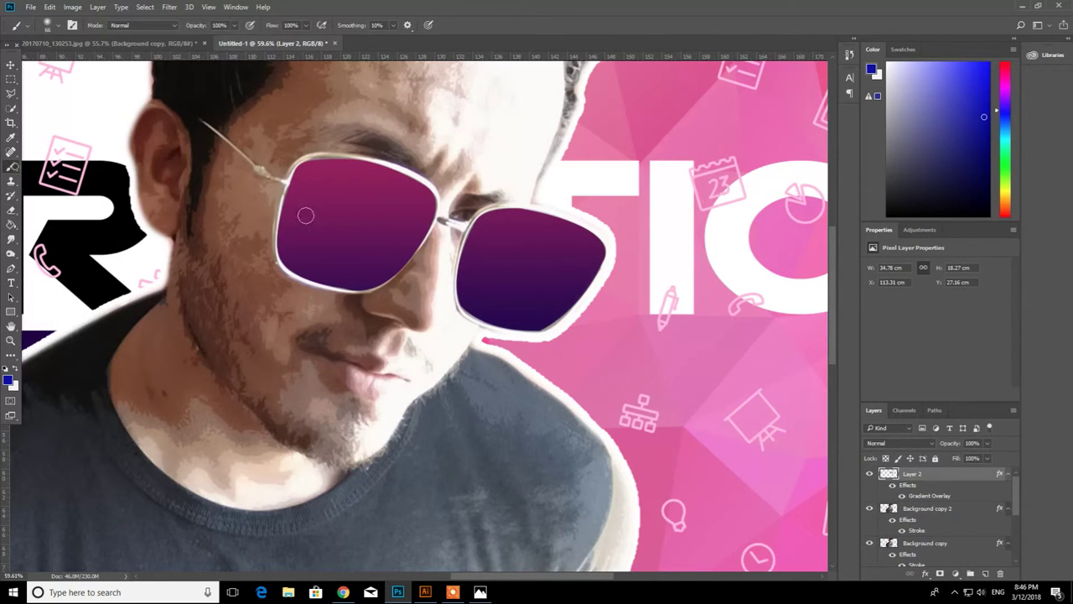
right_click(381, 228)
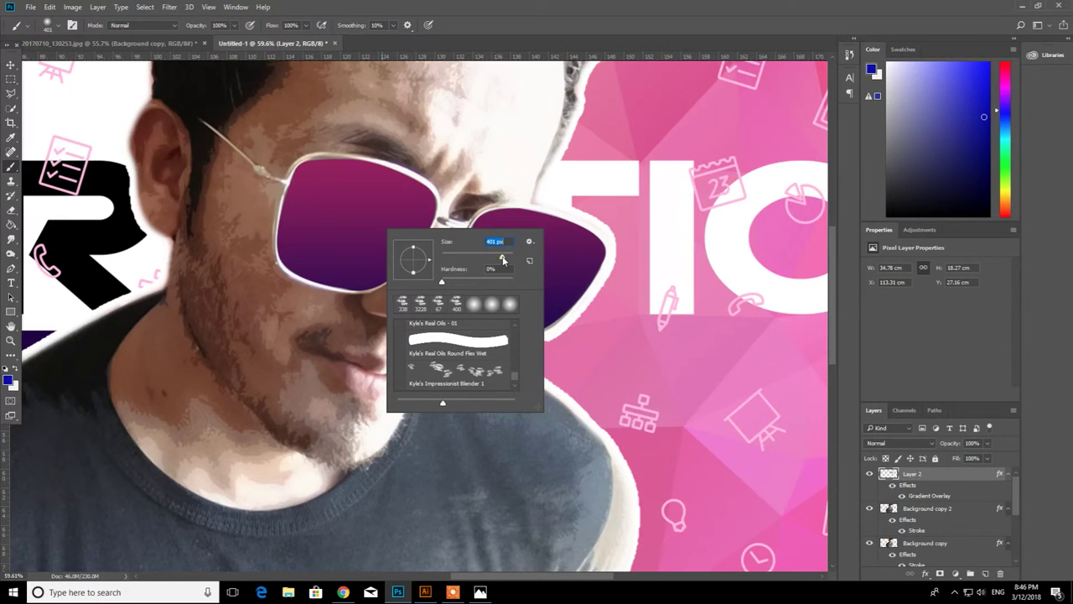
click(19, 368)
click(15, 369)
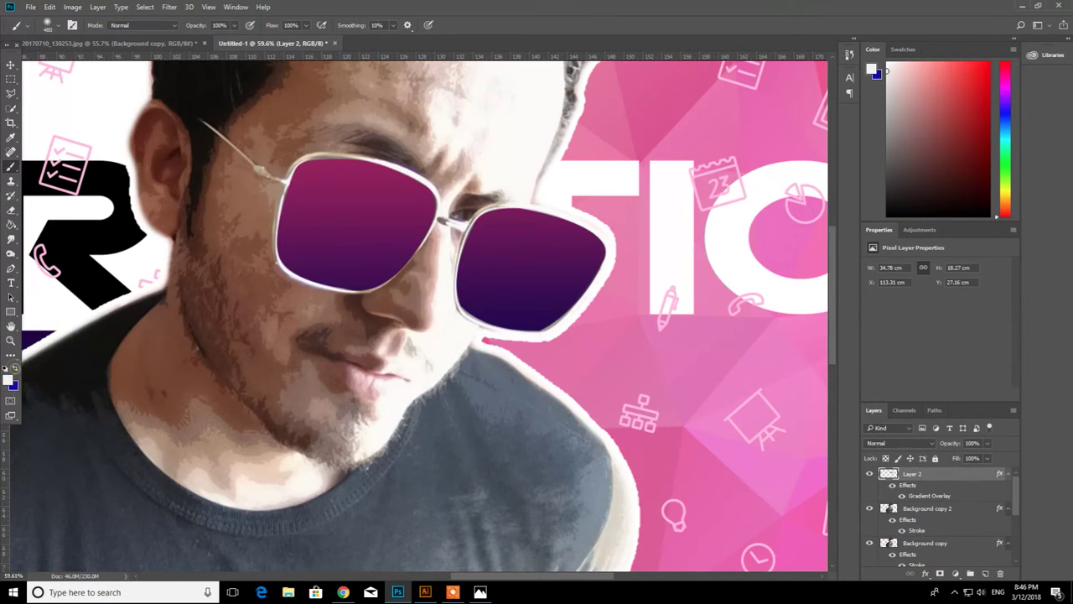
click(346, 229)
drag(379, 226, 495, 233)
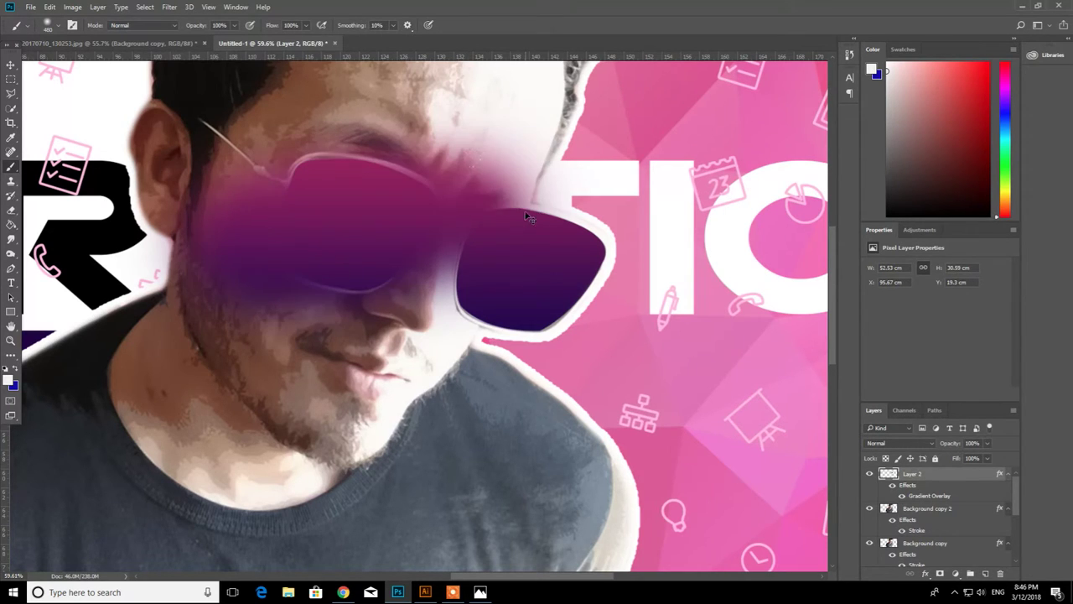
key(ctrl+z)
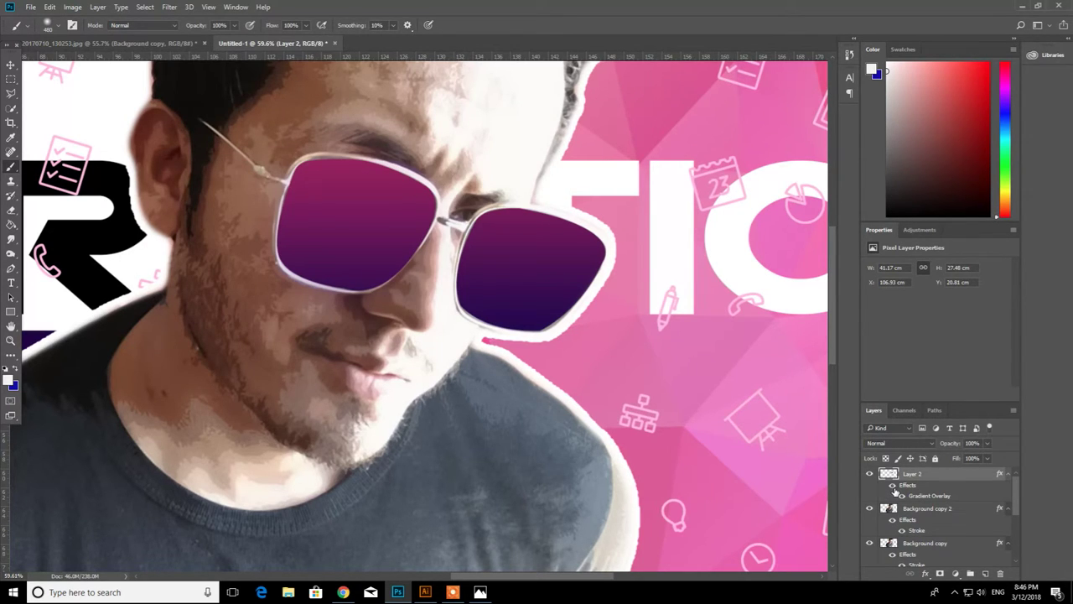
- Paint a soft white highlight on each sunglasses lens on a new layer and lower that layer's opacity to 28%
click(986, 573)
click(349, 220)
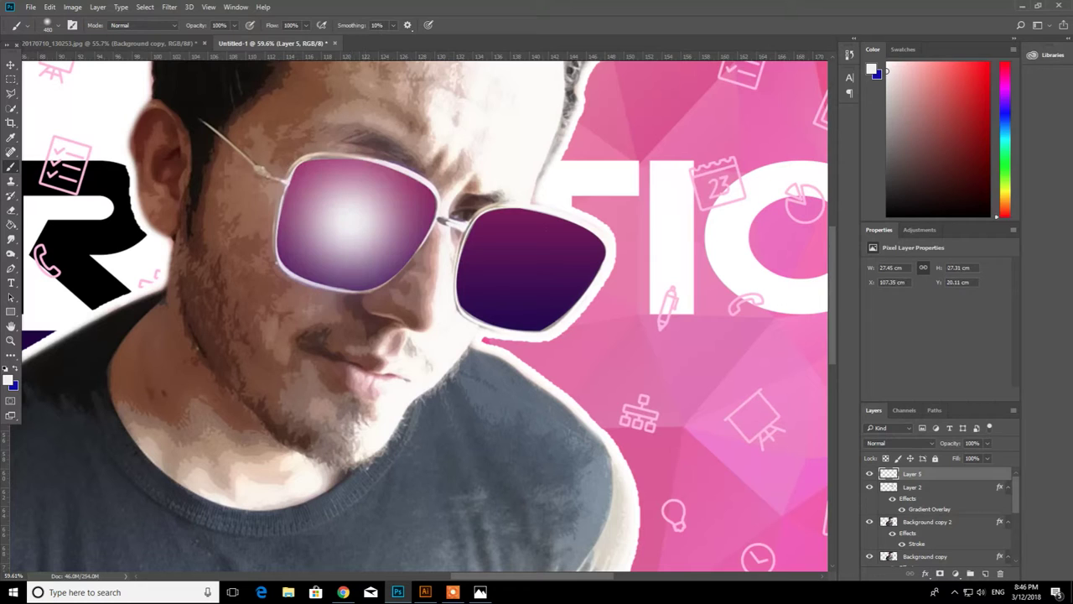
click(529, 269)
click(987, 443)
drag(943, 458, 950, 459)
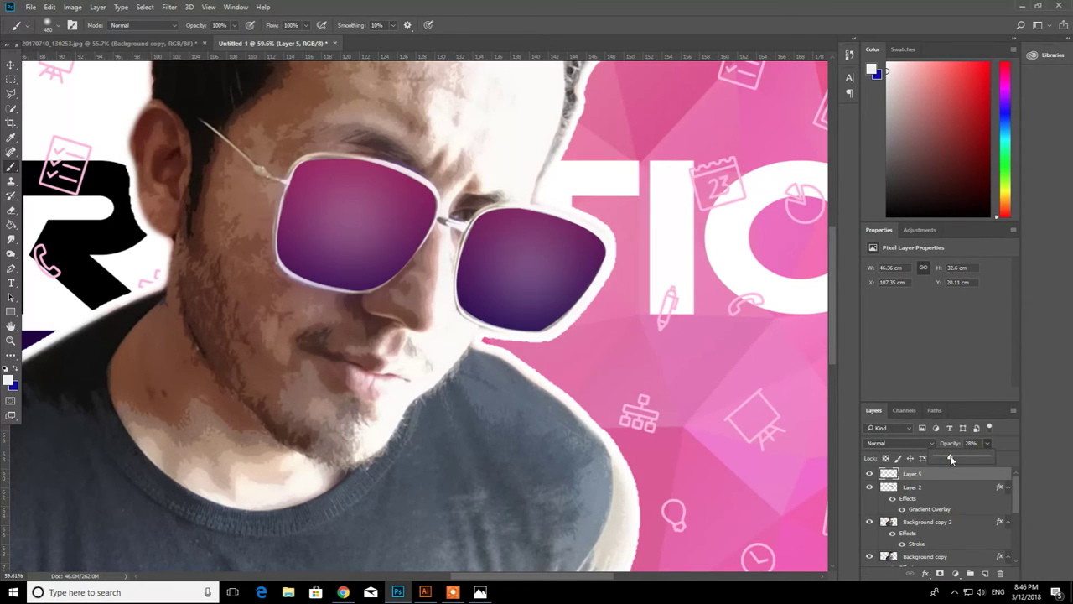
click(11, 66)
scroll(346, 264, down, 4)
scroll(538, 314, down, 1)
scroll(535, 319, up, 1)
- Open the downloaded social media icons EPS in Illustrator without retaining the 9-slice scaling option
key(alt+Tab)
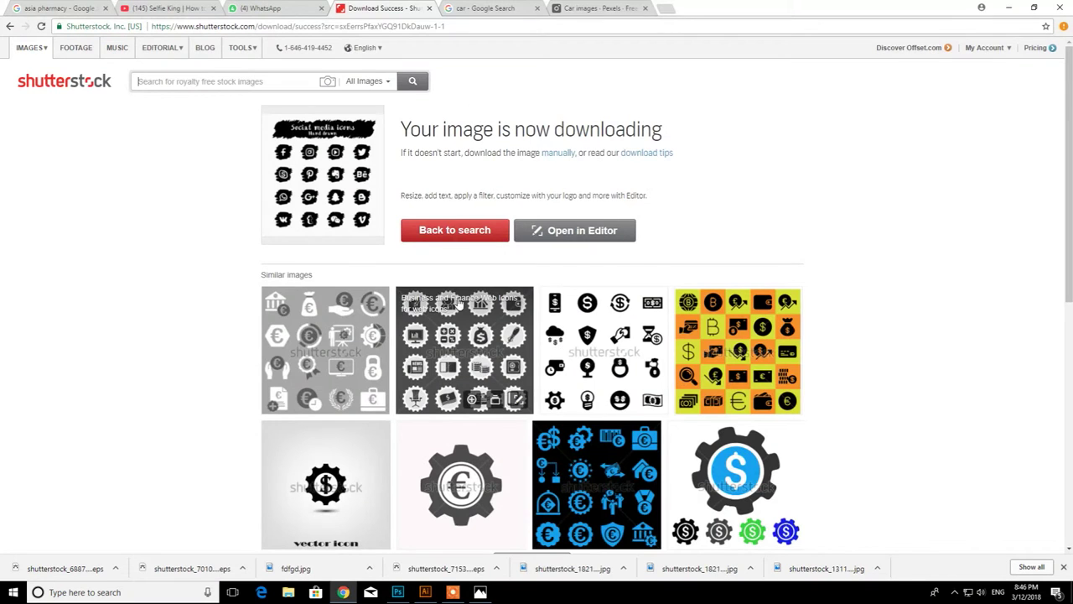
click(67, 568)
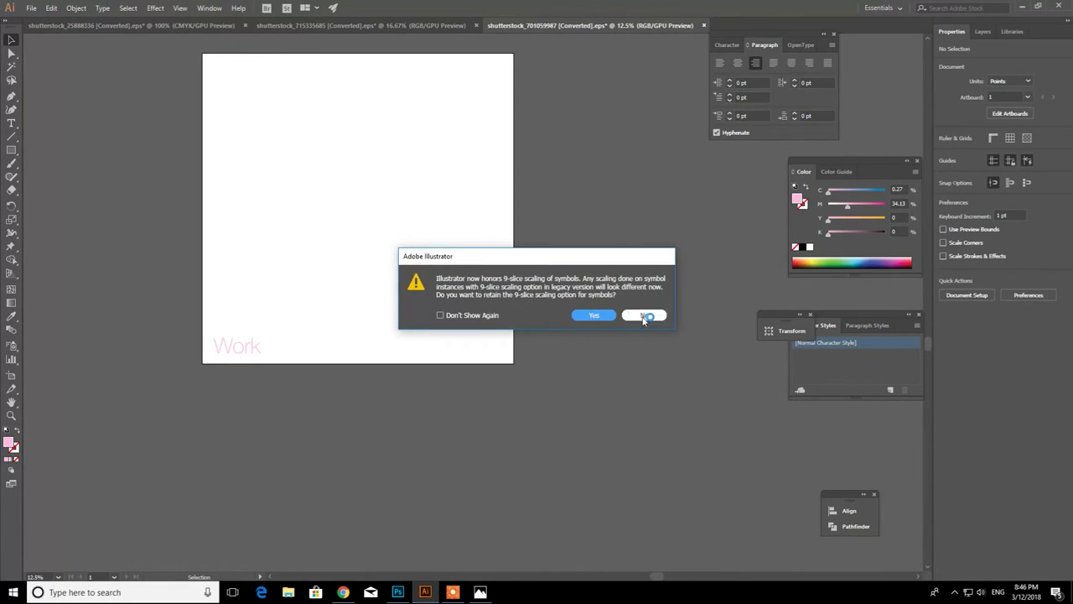
click(641, 315)
click(252, 183)
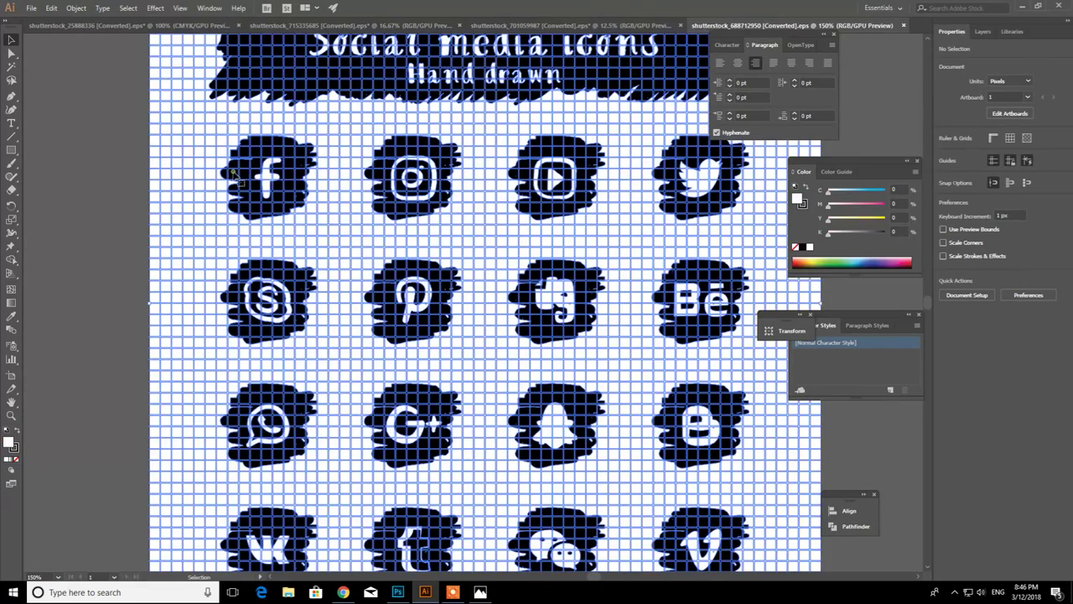
key(Delete)
key(ctrl+z)
- Delete the grid behind the social media icons and ungroup the icon artwork
right_click(269, 179)
click(165, 235)
click(204, 231)
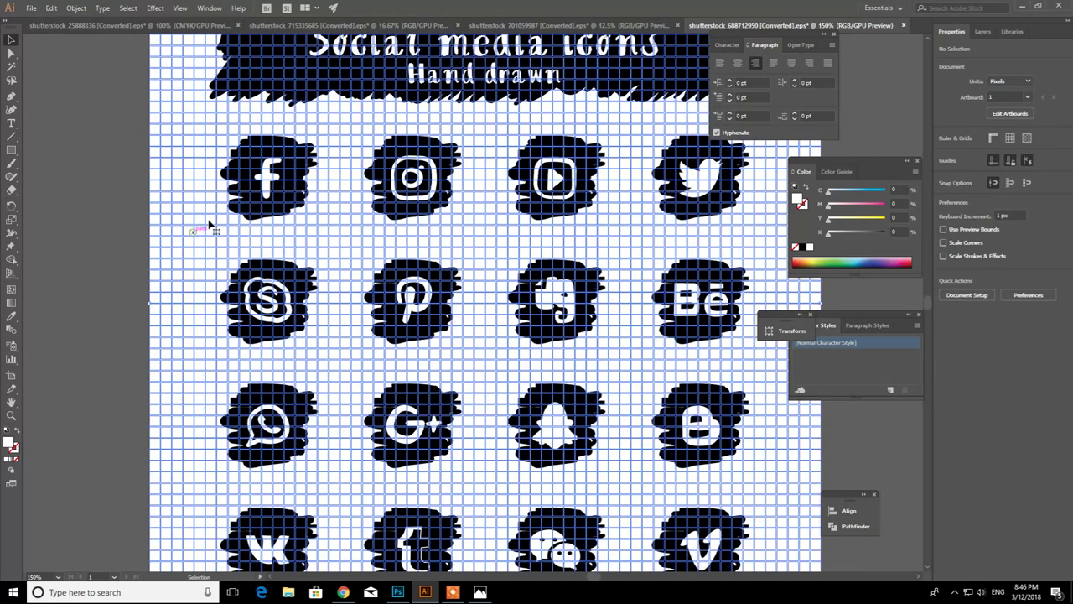
key(Delete)
click(268, 183)
right_click(270, 181)
click(294, 279)
click(267, 186)
drag(179, 124, 599, 224)
key(ctrl+x)
key(ctrl+z)
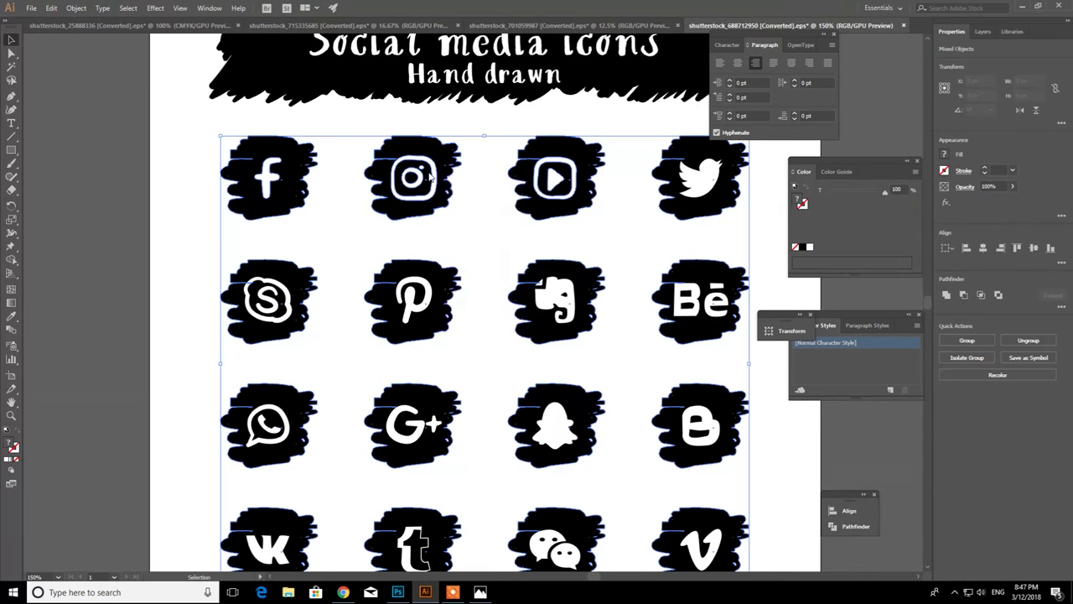
right_click(430, 173)
click(80, 207)
click(267, 177)
drag(219, 128, 426, 193)
click(182, 193)
right_click(287, 201)
click(310, 280)
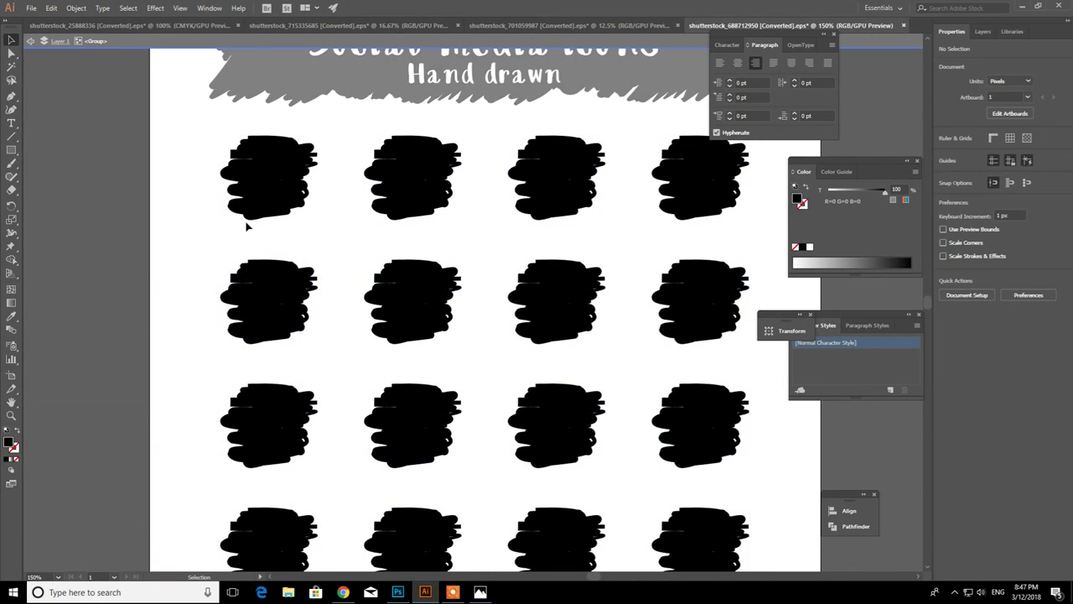
key(ctrl+z)
- Ungroup the icon artwork further, splitting the group of black brush-stroke shapes behind all the icons
right_click(270, 202)
click(297, 294)
click(238, 254)
drag(219, 147, 322, 192)
right_click(310, 171)
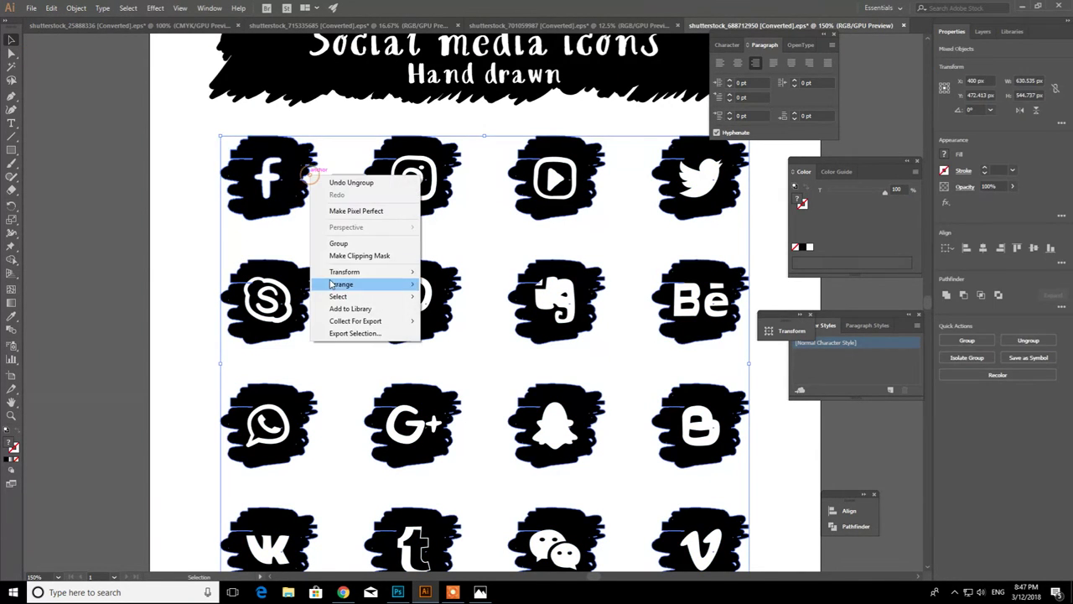
click(352, 242)
click(196, 211)
click(252, 202)
right_click(252, 200)
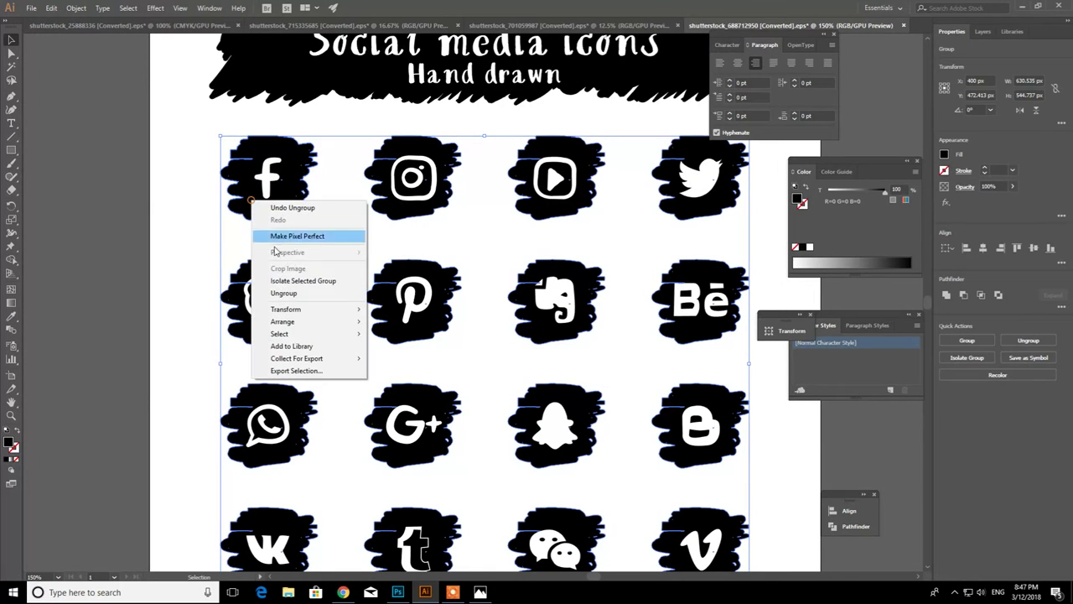
click(283, 293)
- Ungroup the top row of black brush-stroke shapes into individual pieces
click(224, 248)
click(308, 201)
right_click(392, 188)
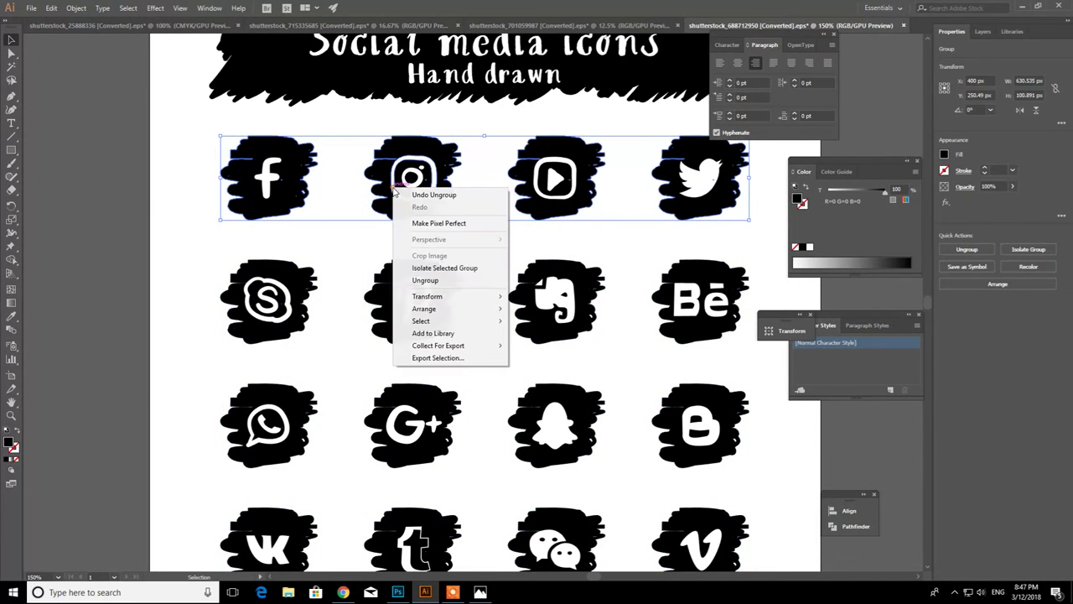
click(411, 285)
click(131, 182)
- Cut the Facebook and YouTube icons together with their black brush-stroke backgrounds from the artwork
click(269, 182)
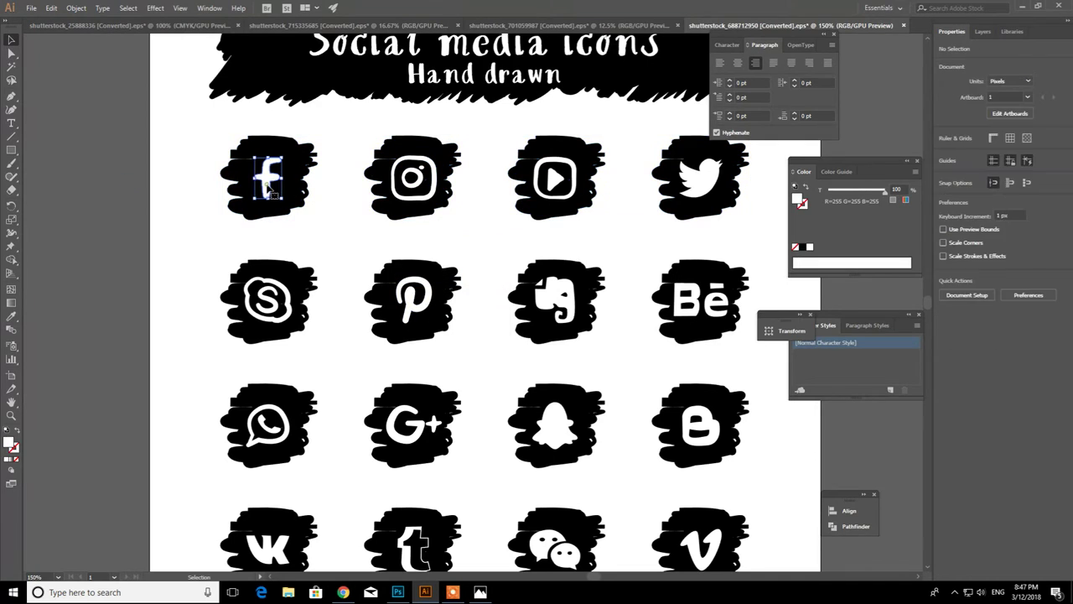
drag(183, 136, 328, 237)
drag(493, 131, 570, 203)
key(ctrl+x)
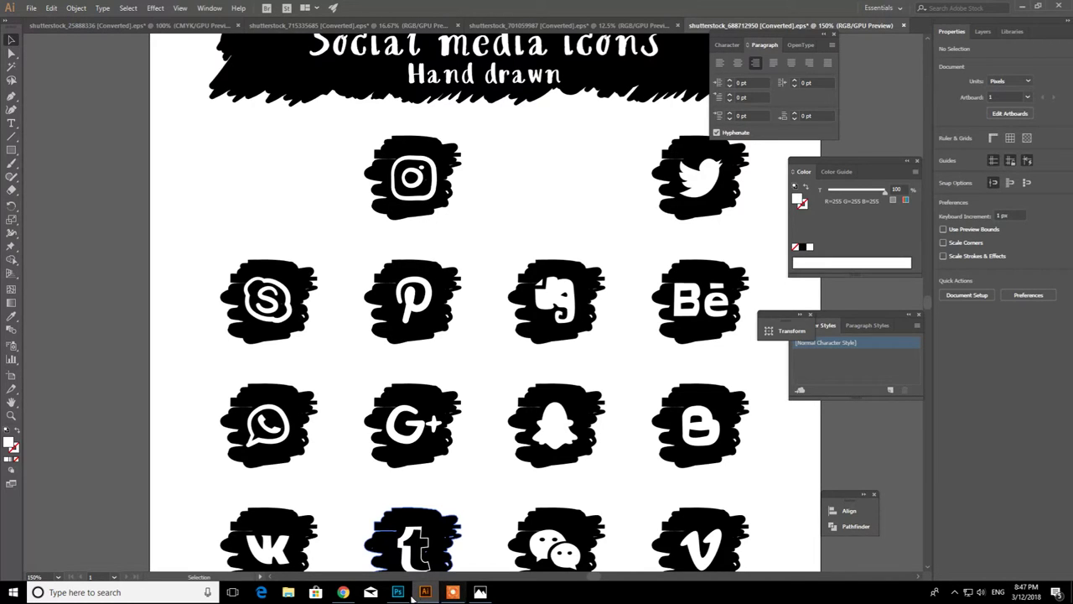
mouse_move(404, 594)
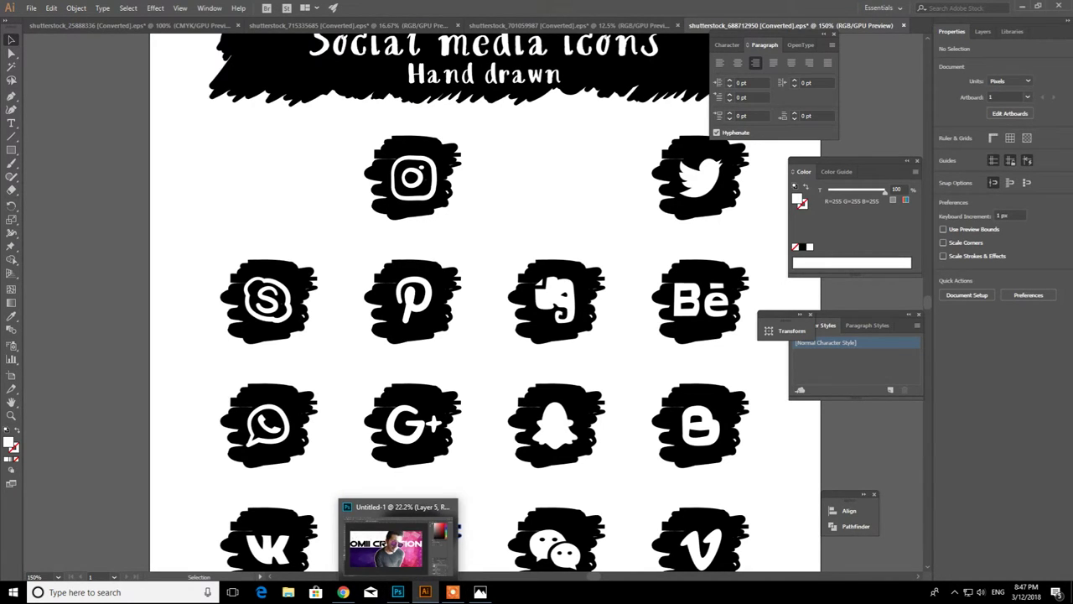
click(457, 593)
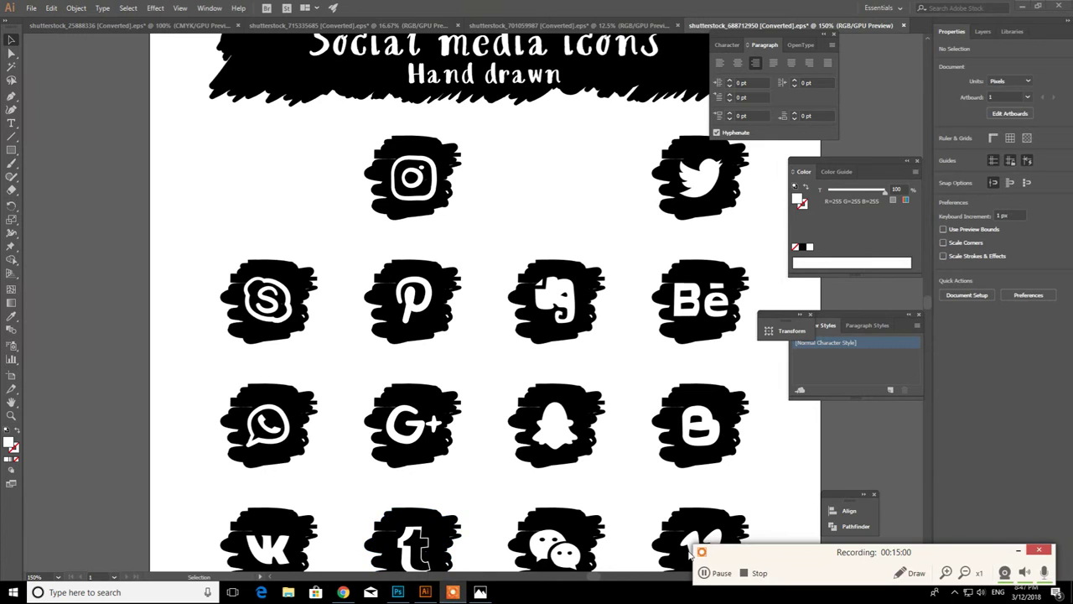
click(705, 572)
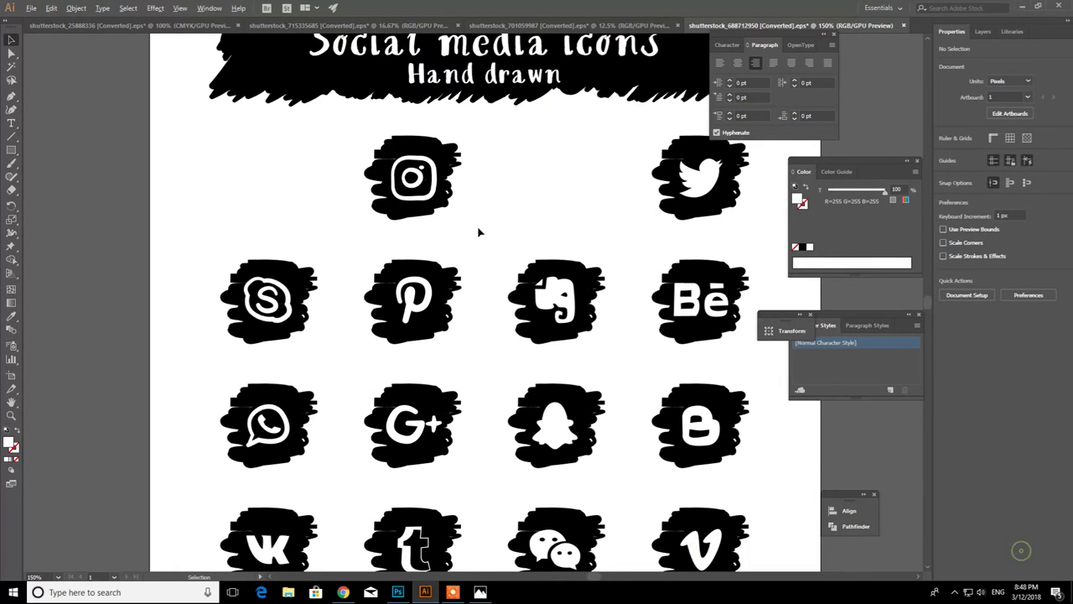
- Switch to Photoshop, paste the Facebook and YouTube icons into the banner and enlarge them to about 479% in its upper-left white area
scroll(478, 232, down, 3)
click(398, 592)
scroll(261, 190, down, 1)
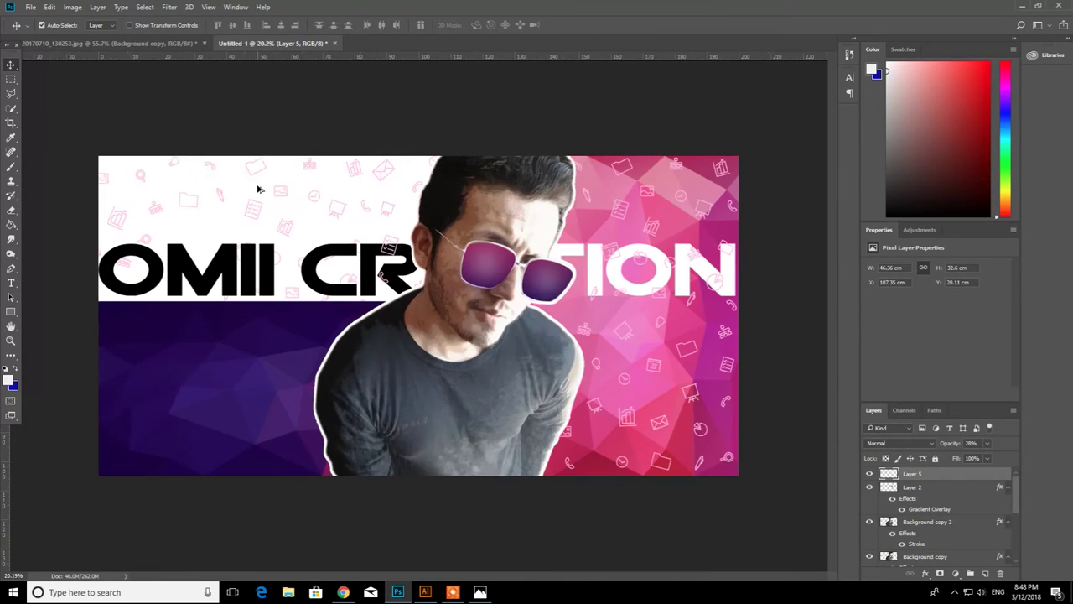
scroll(260, 186, up, 1)
key(ctrl+v)
click(586, 179)
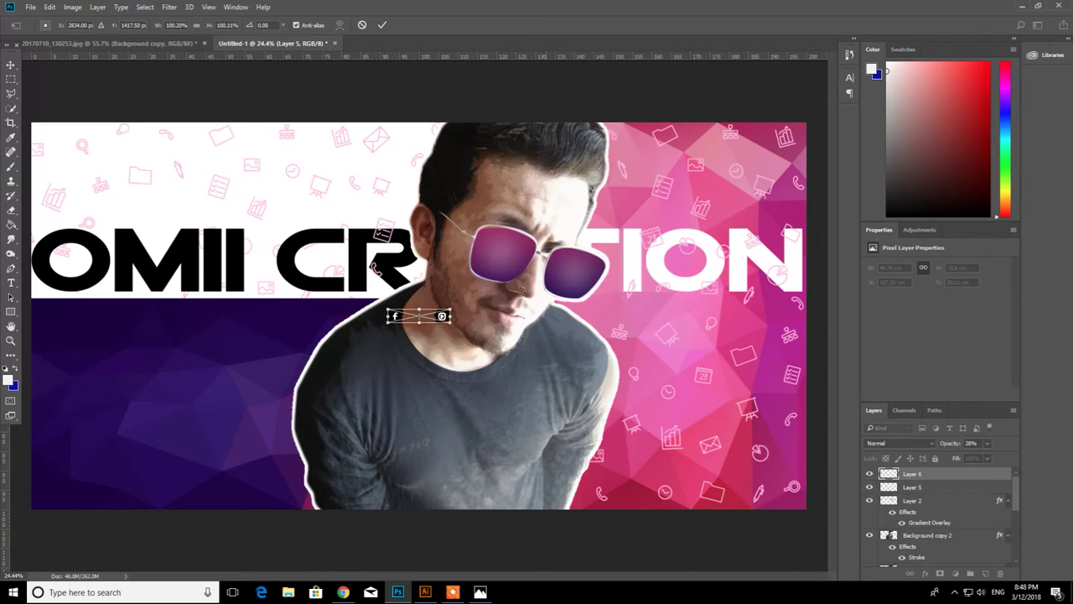
drag(449, 324, 347, 193)
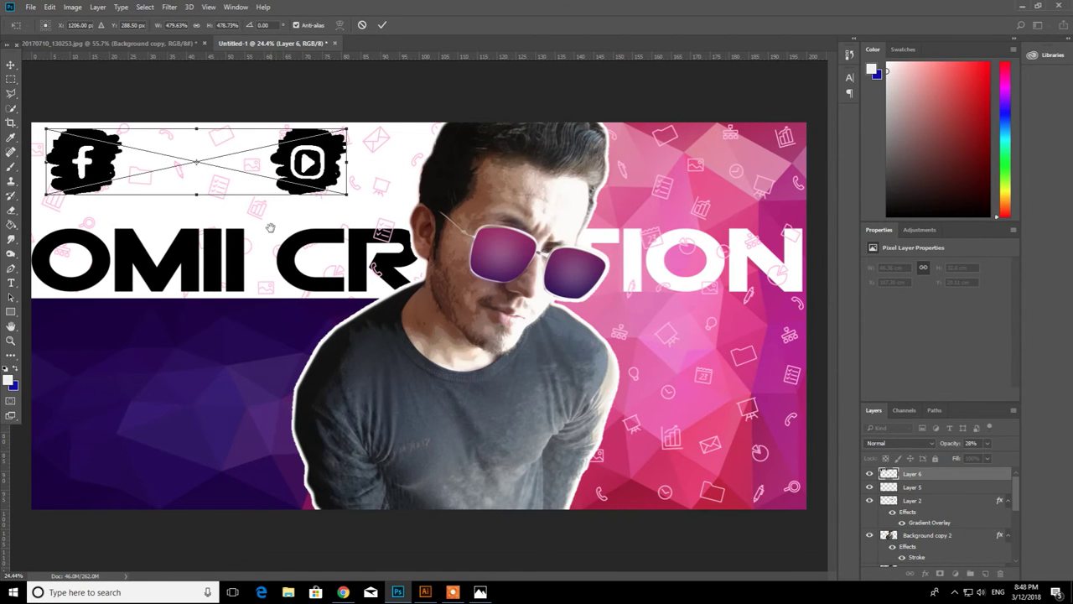
key(Return)
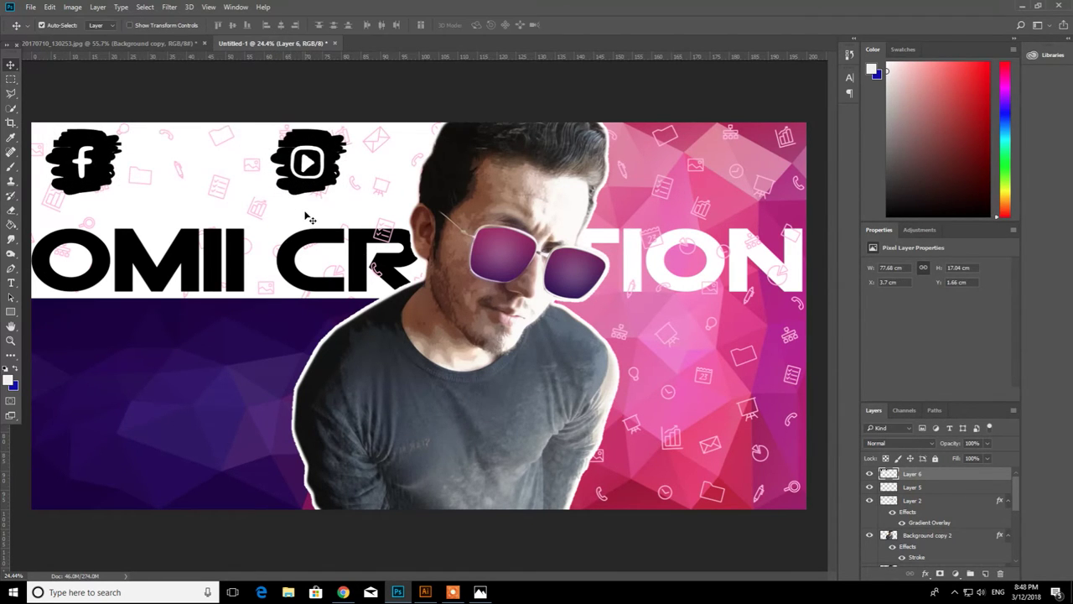
- Scale the Facebook and YouTube icons down to about 69%, keeping them near the banner's upper-left corner
scroll(144, 188, down, 4)
scroll(133, 172, up, 6)
drag(151, 221, 361, 259)
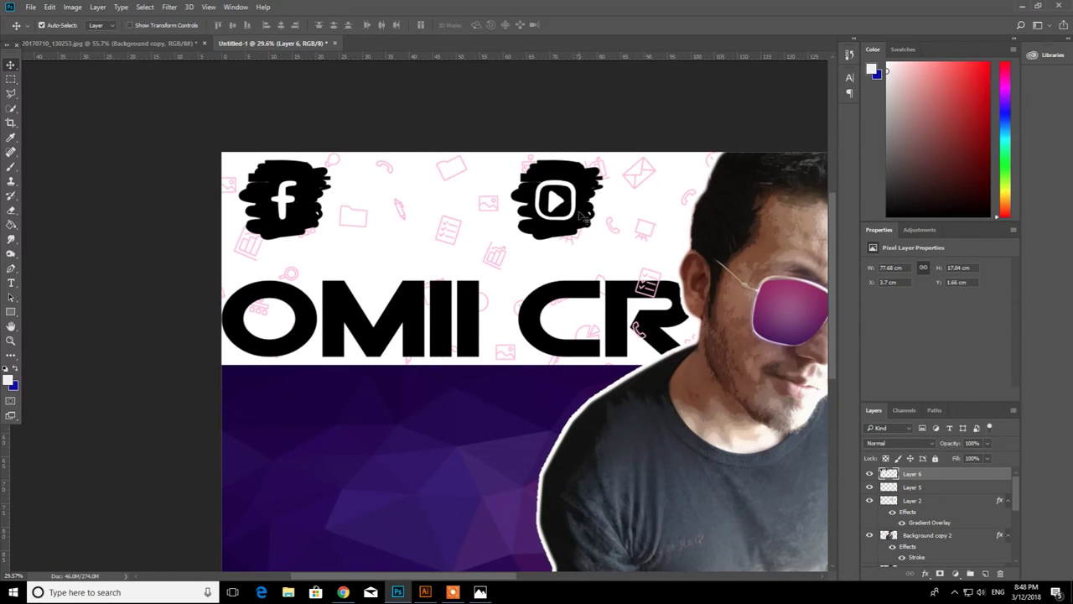
key(ctrl+t)
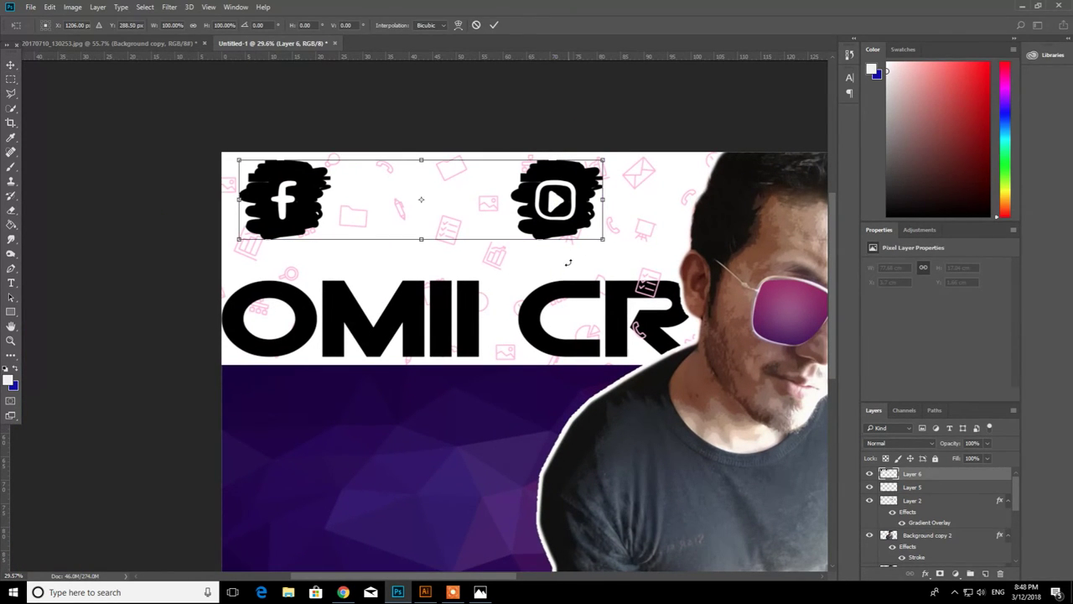
key(shift+Left)
key(shift+Left)
key(shift+Left)
key(shift+Left)
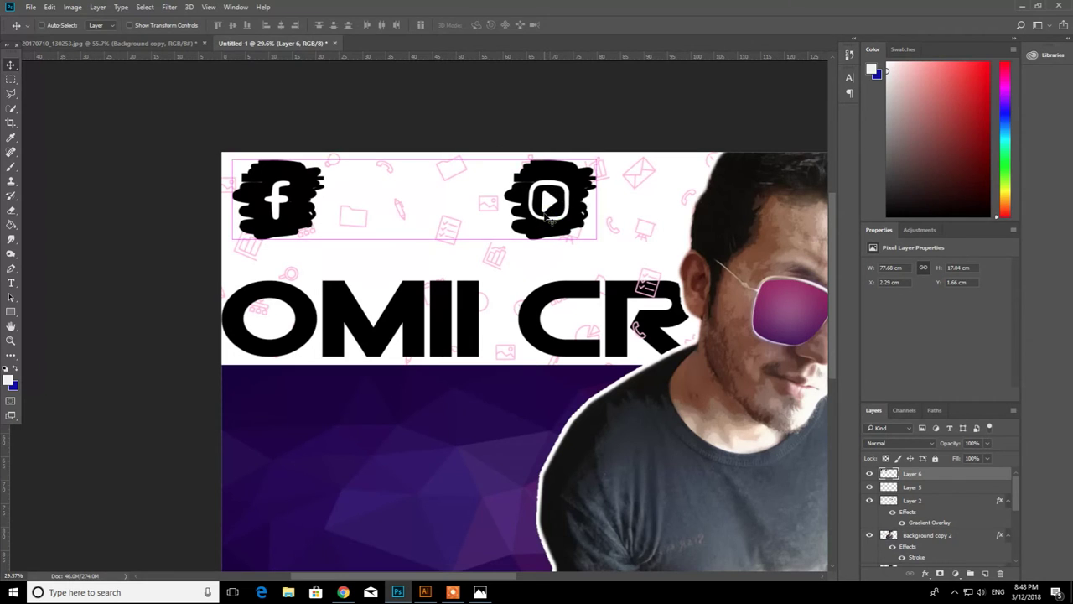
drag(595, 238, 482, 206)
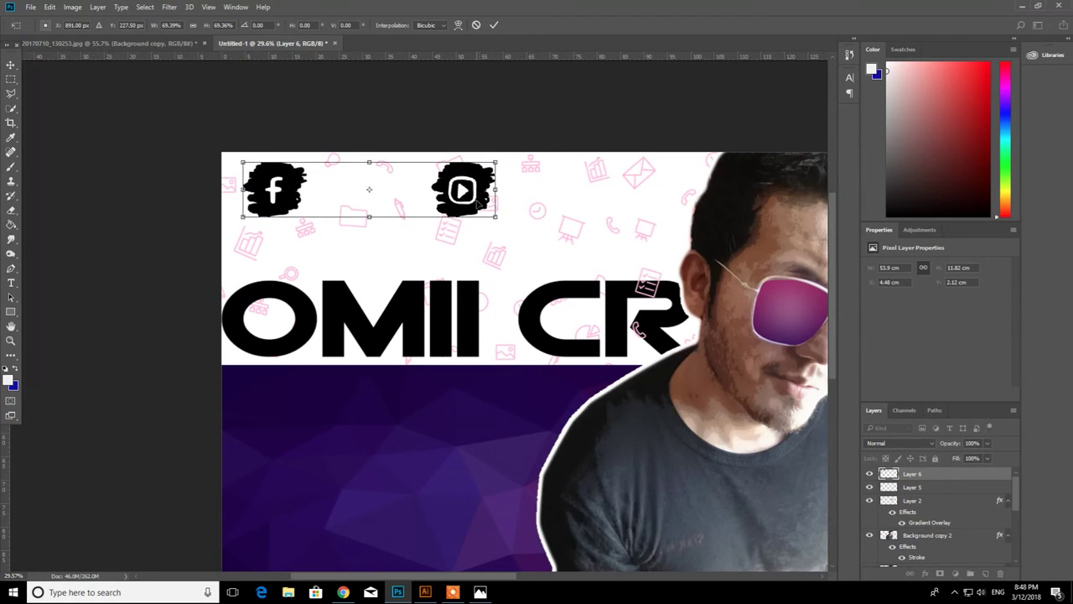
key(Return)
- Add the text "Omiicreation" in Viper Squadron Solid between the two icons and enlarge it to about 217%
key(t)
click(586, 201)
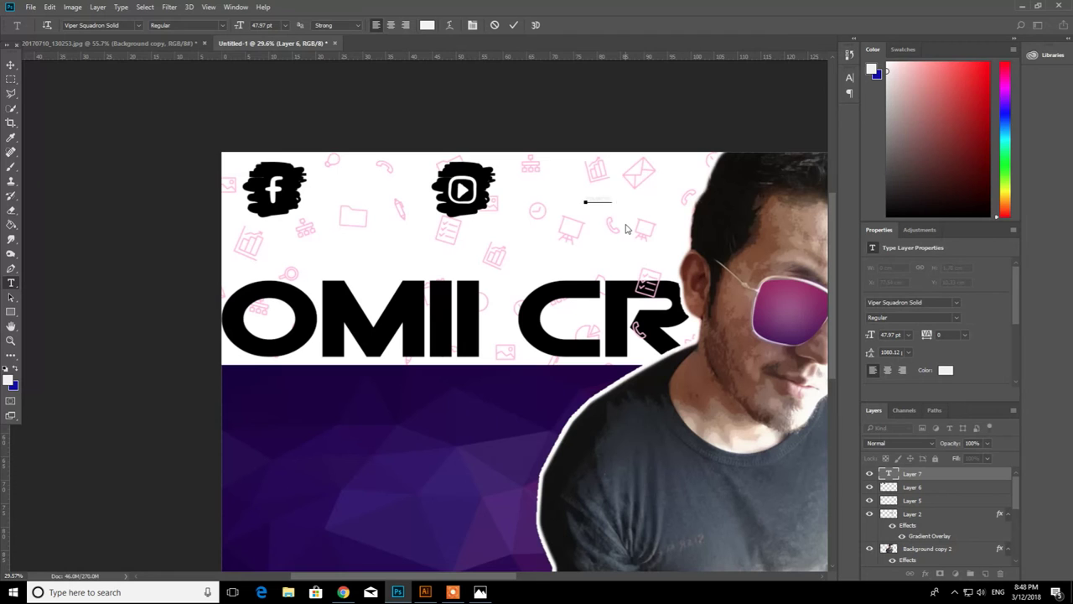
click(10, 64)
drag(582, 210, 394, 192)
key(ctrl+t)
key(Return)
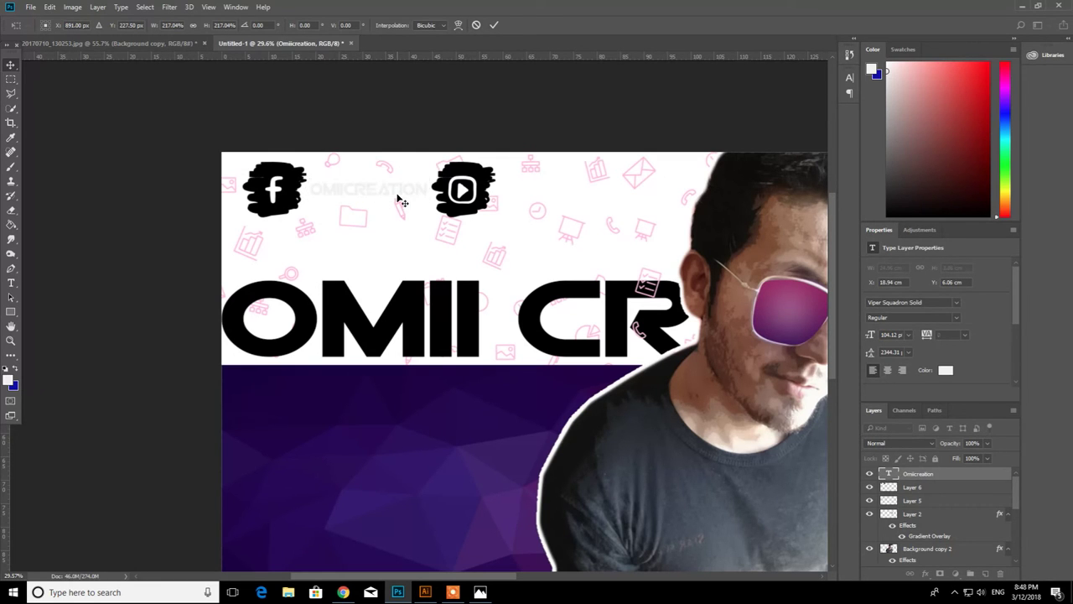
- Apply a Color Overlay to the Omiicreation text, using black sampled from the Facebook icon's brush stroke
double_click(968, 477)
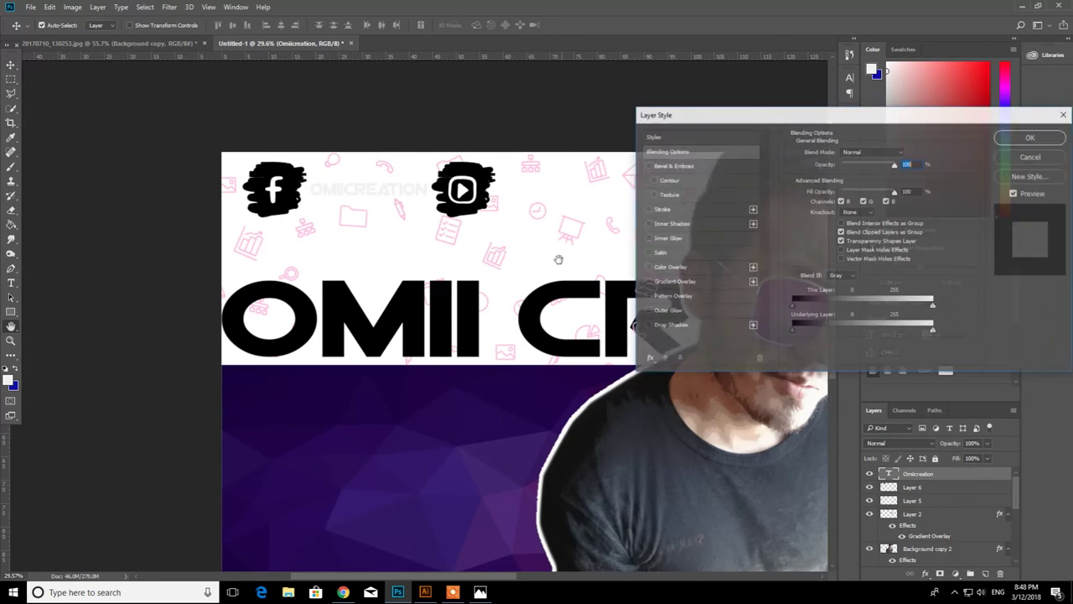
click(669, 266)
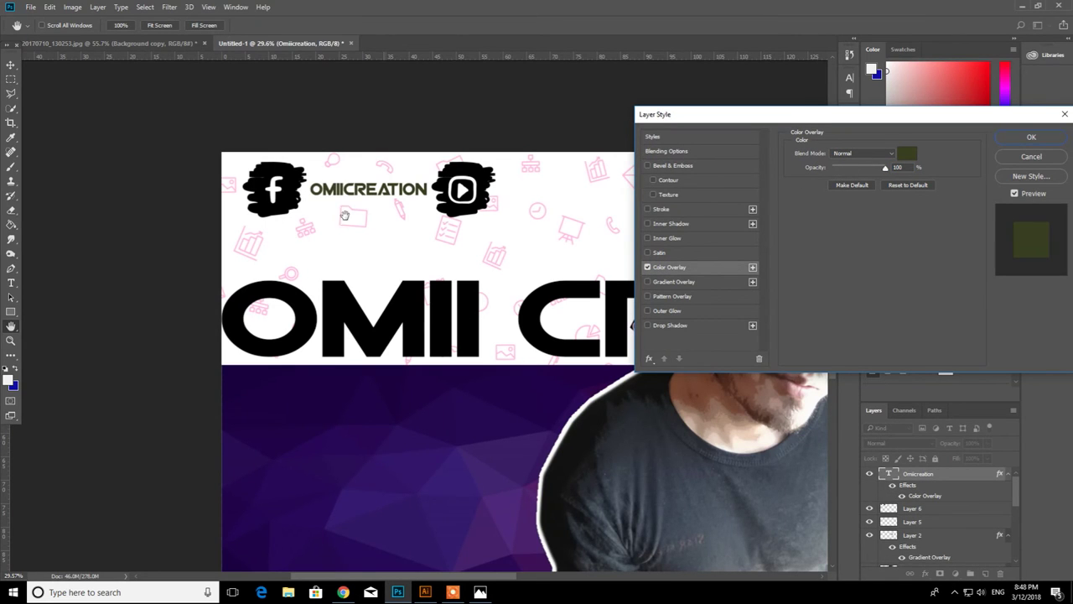
click(905, 152)
click(286, 168)
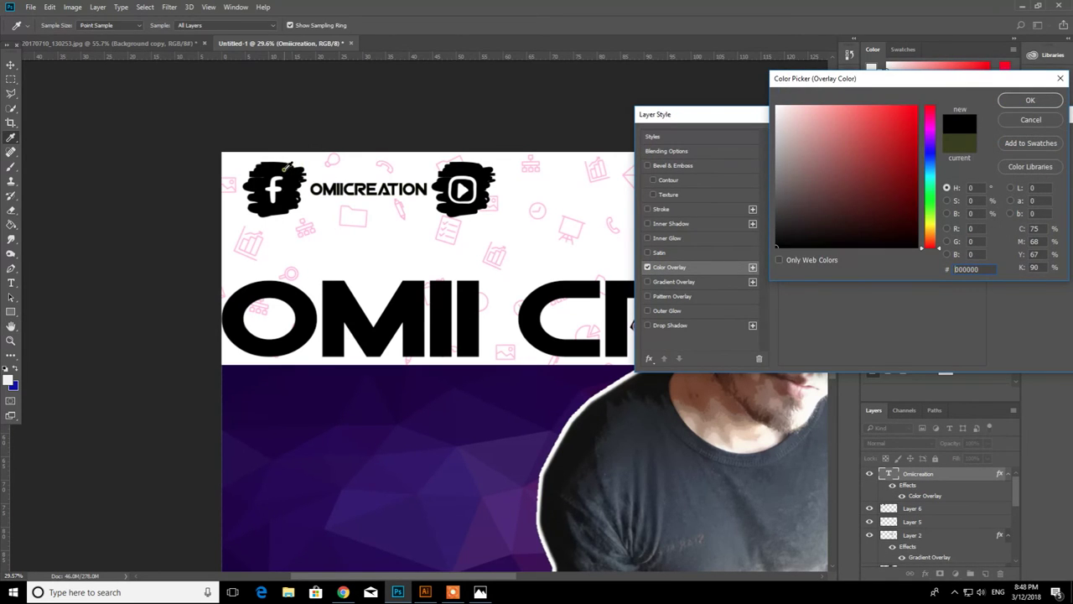
key(Return)
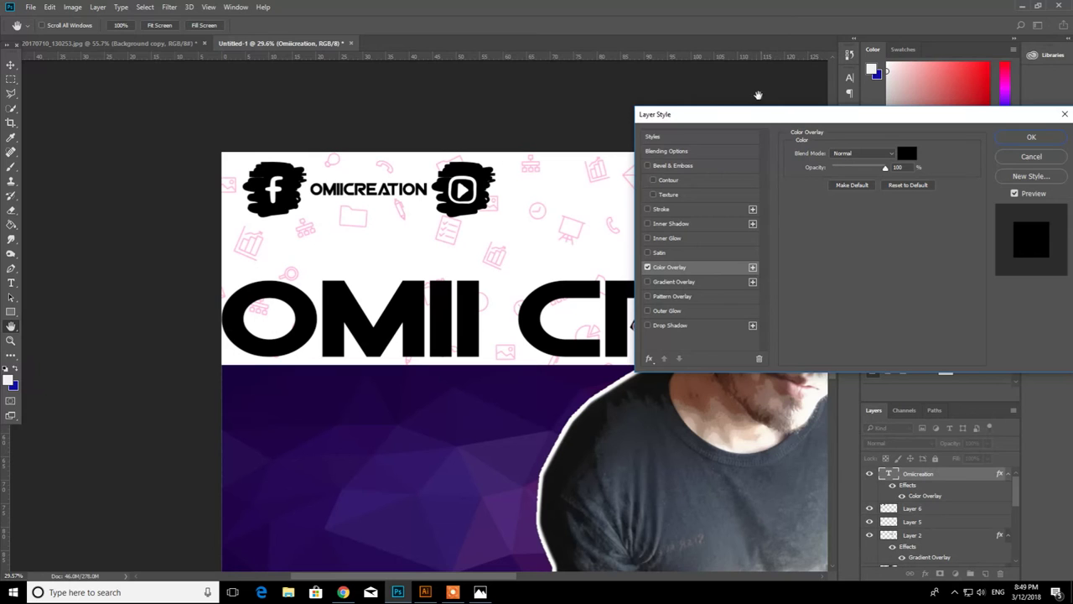
click(1010, 140)
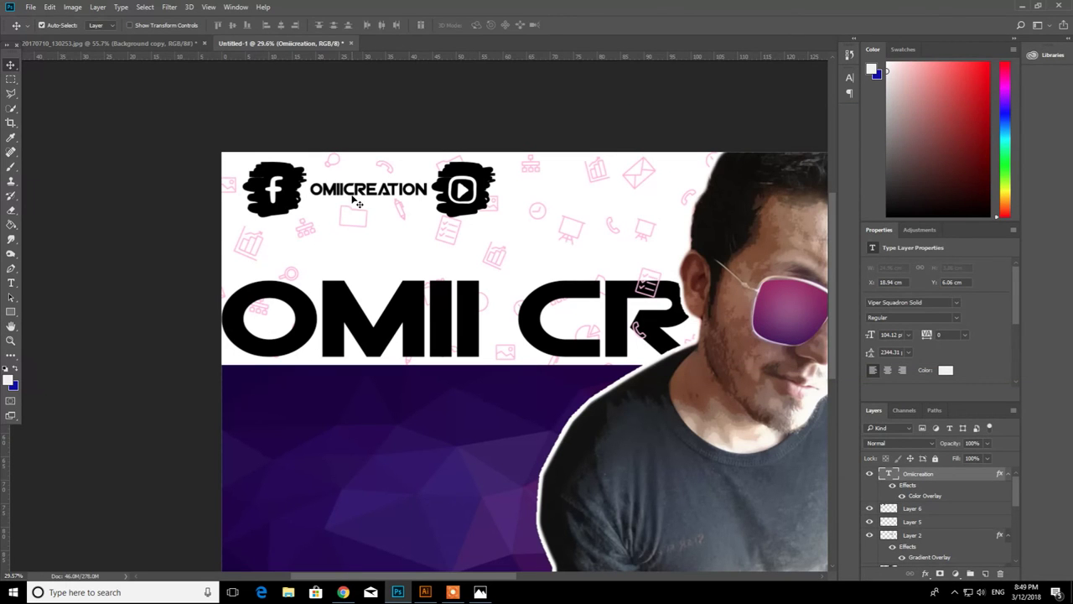
- Duplicate the black Omiicreation text beside the YouTube icon and deselect it
drag(369, 194, 554, 195)
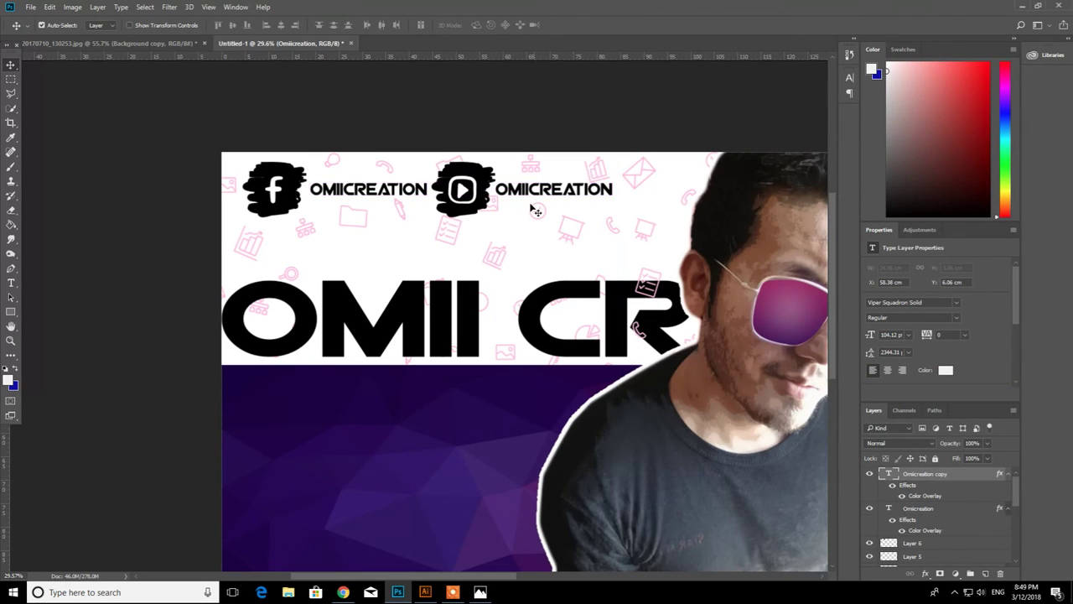
click(72, 235)
scroll(72, 235, down, 7)
scroll(252, 297, up, 2)
scroll(253, 299, down, 2)
scroll(253, 300, up, 2)
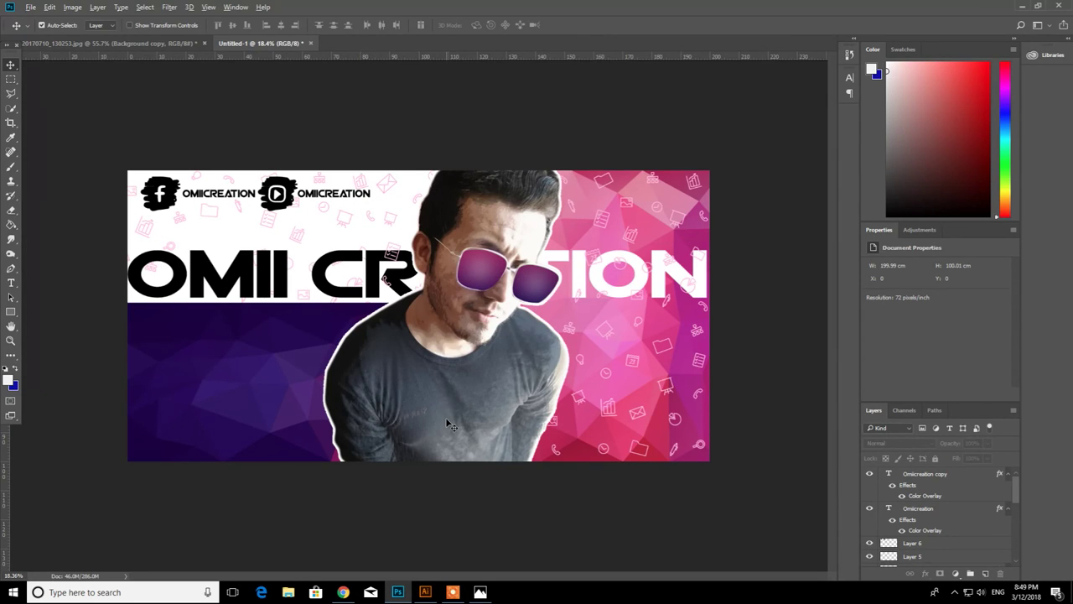
- Start saving a copy of the banner, choosing the Desktop folder and the JPEG format
key(ctrl+minus)
key(ctrl+shift+s)
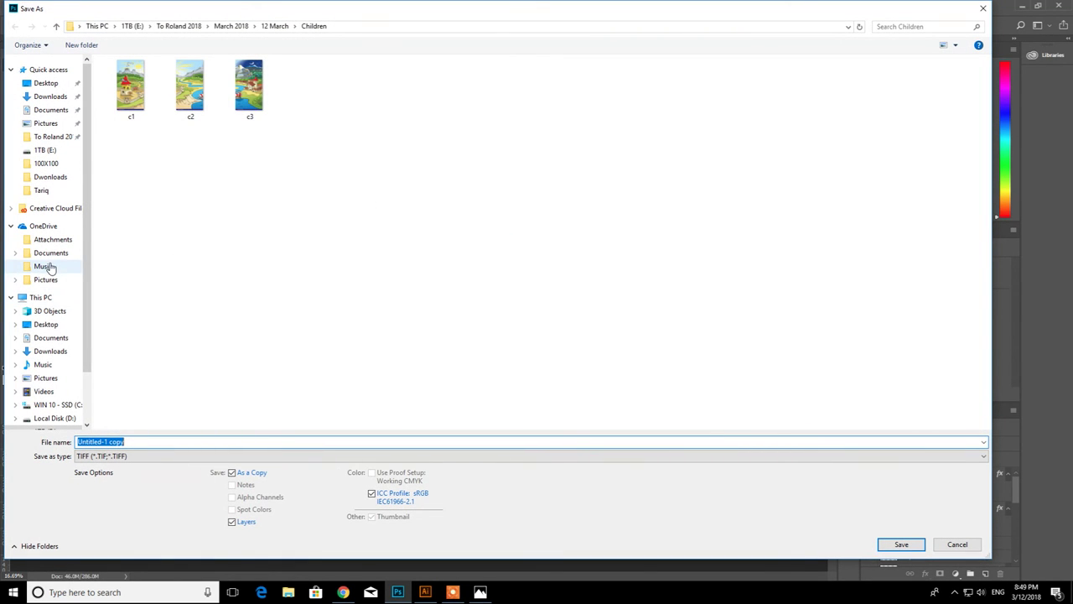
click(50, 96)
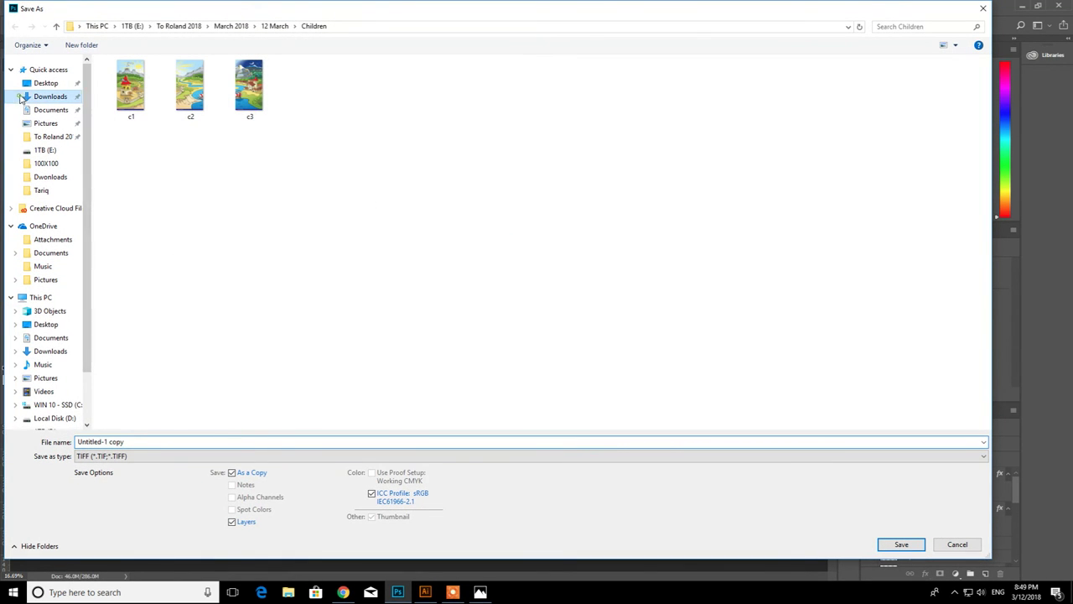
click(47, 83)
click(140, 456)
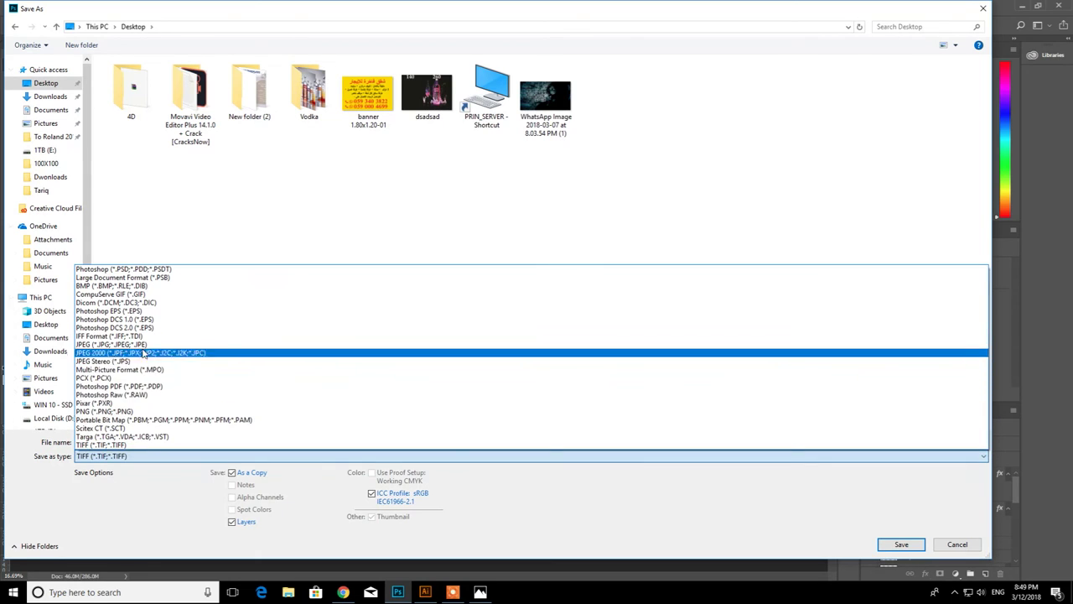
click(126, 362)
- Save the JPEG under an unused file name at Maximum quality 11 with the Progressive option and 3 scans
text(1)
key(Return)
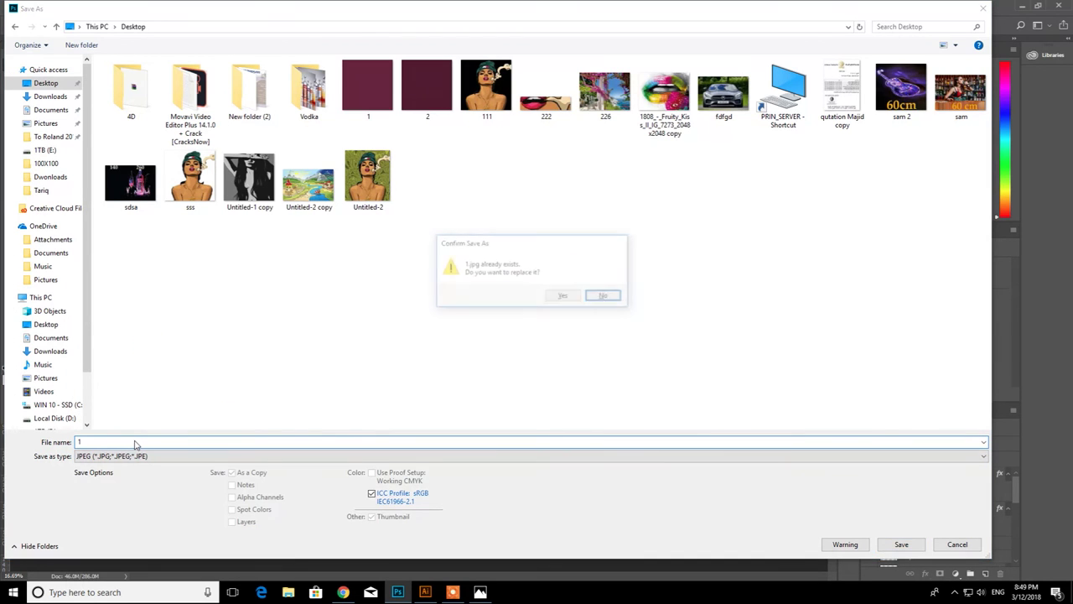
key(Return)
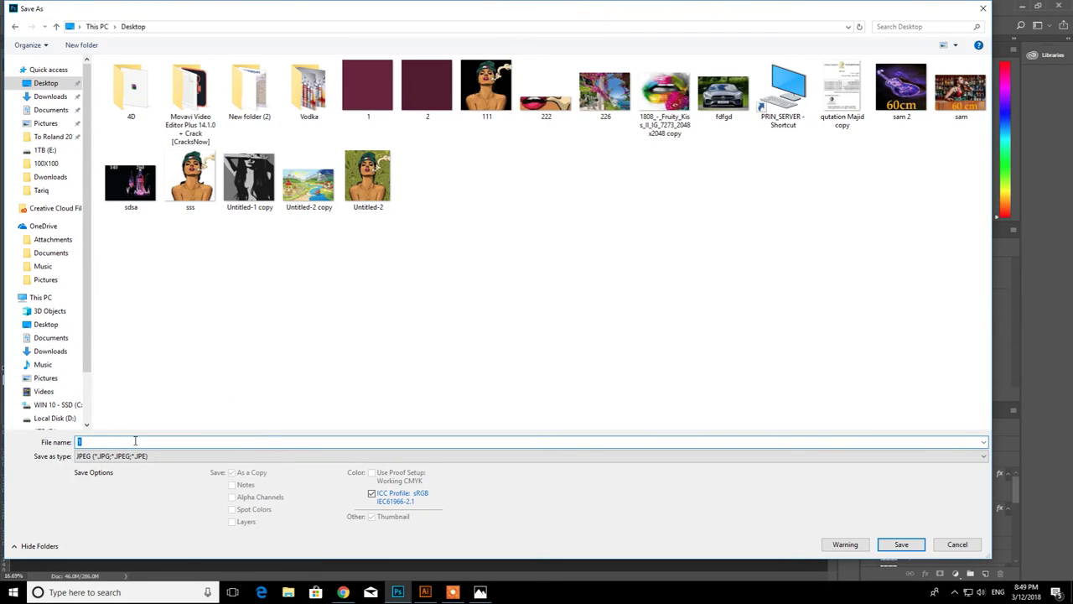
key(Return)
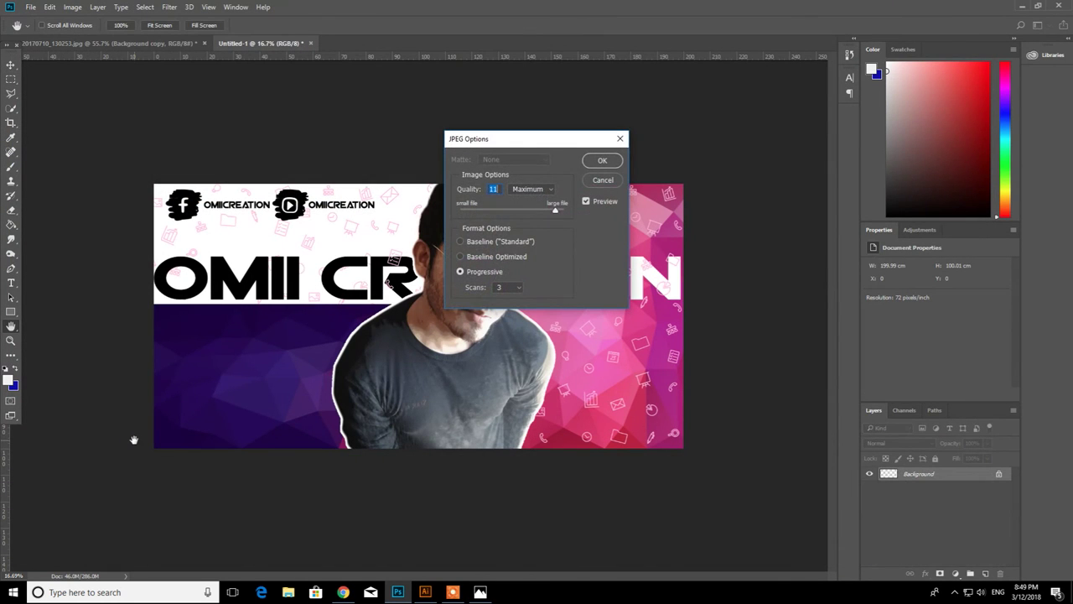
click(603, 163)
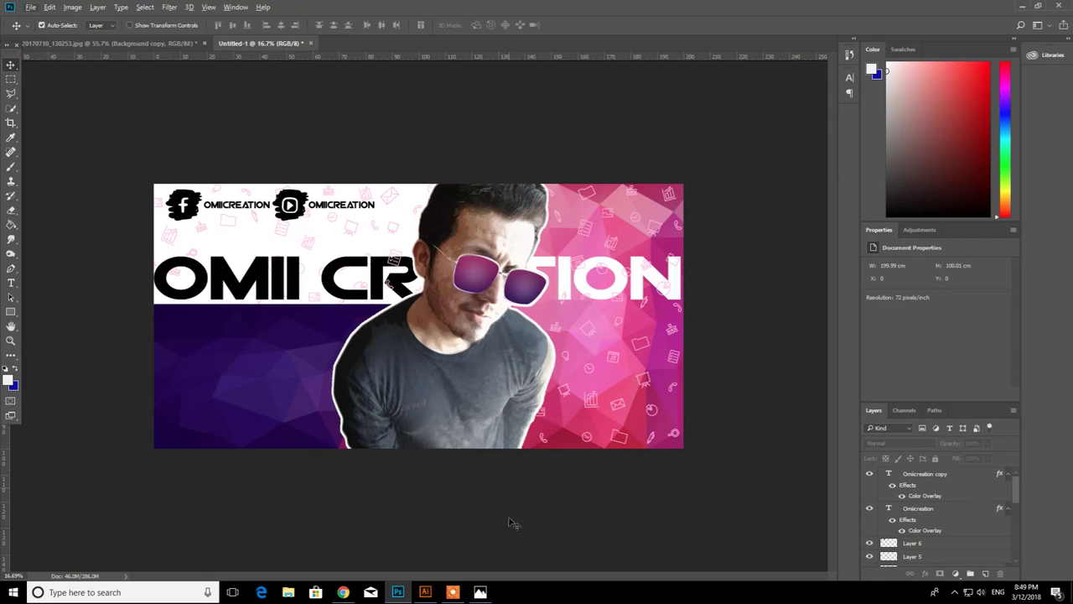
click(453, 592)
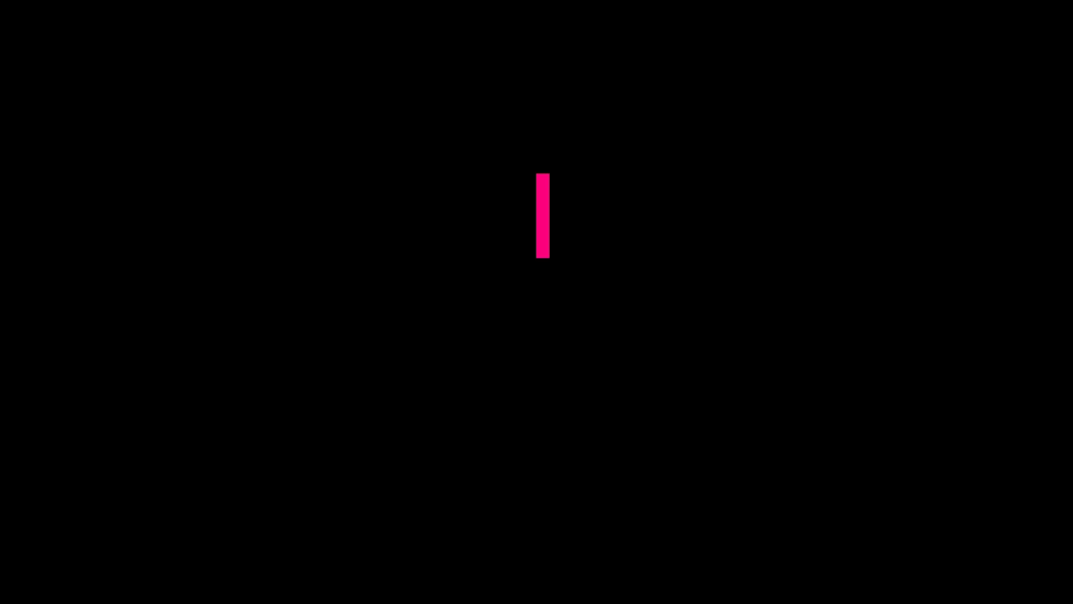